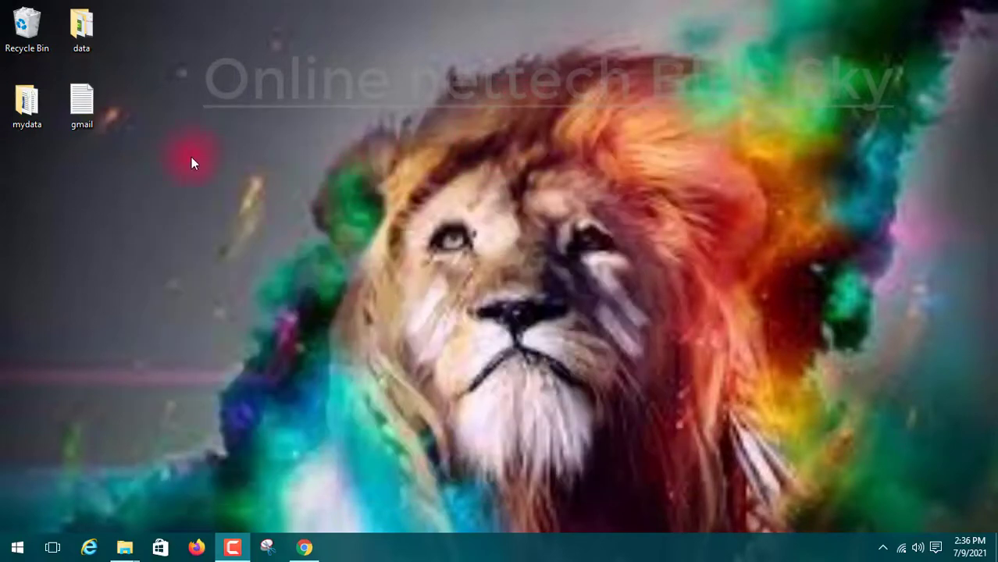
Advance the desktop background repeatedly through the slideshow pictures.
right_click(191, 163)
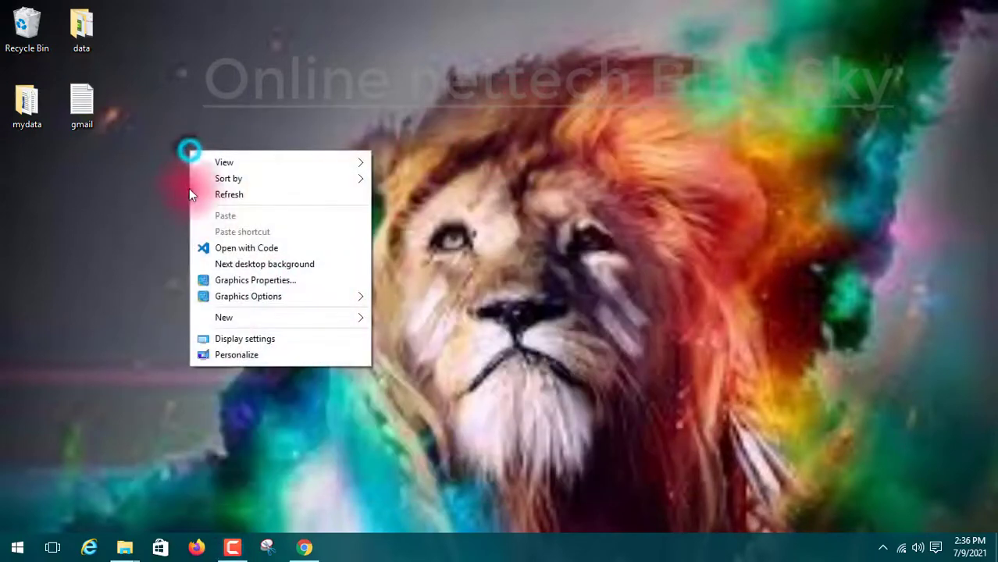
left_click(212, 200)
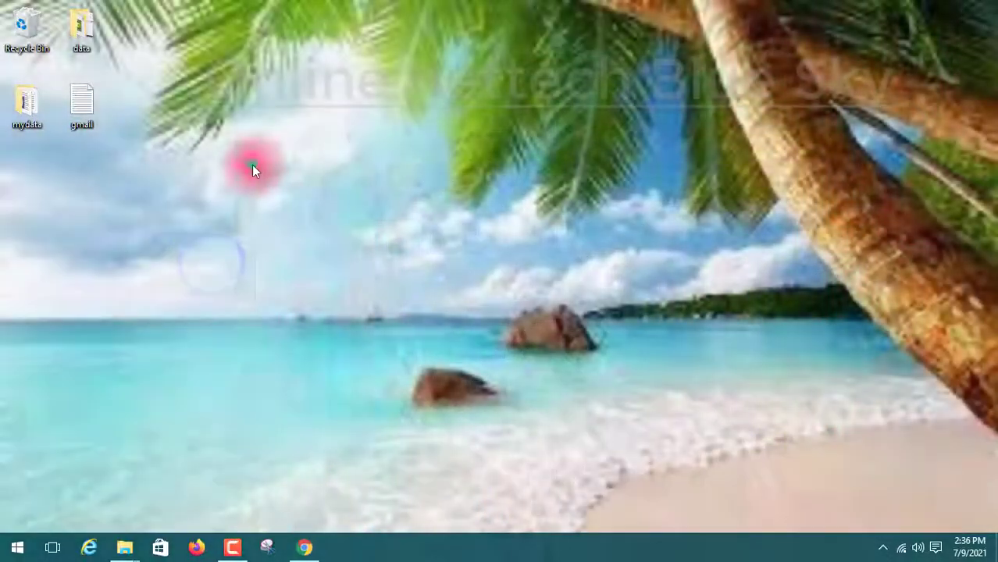
right_click(251, 164)
left_click(266, 279)
right_click(241, 155)
left_click(255, 266)
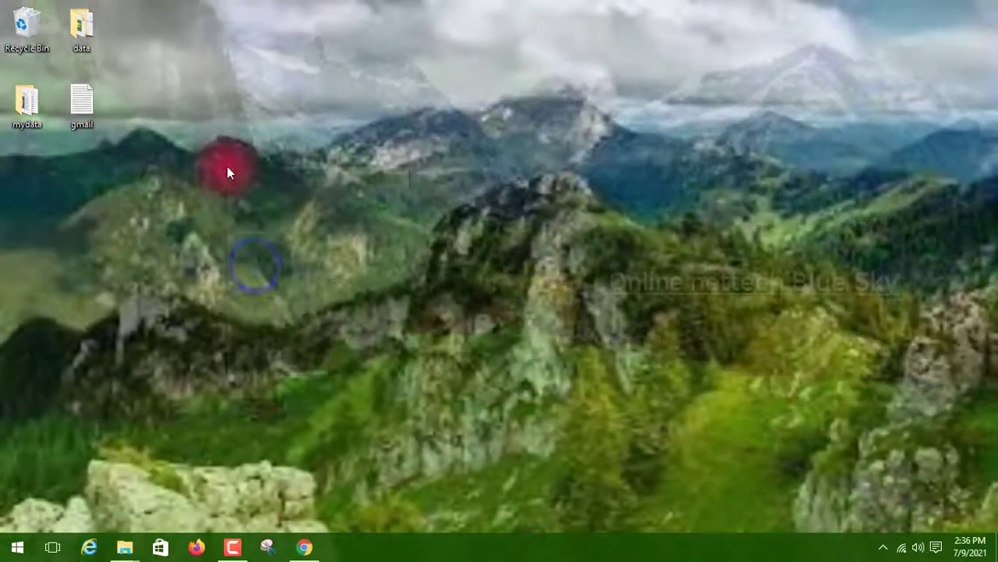
right_click(228, 165)
left_click(261, 286)
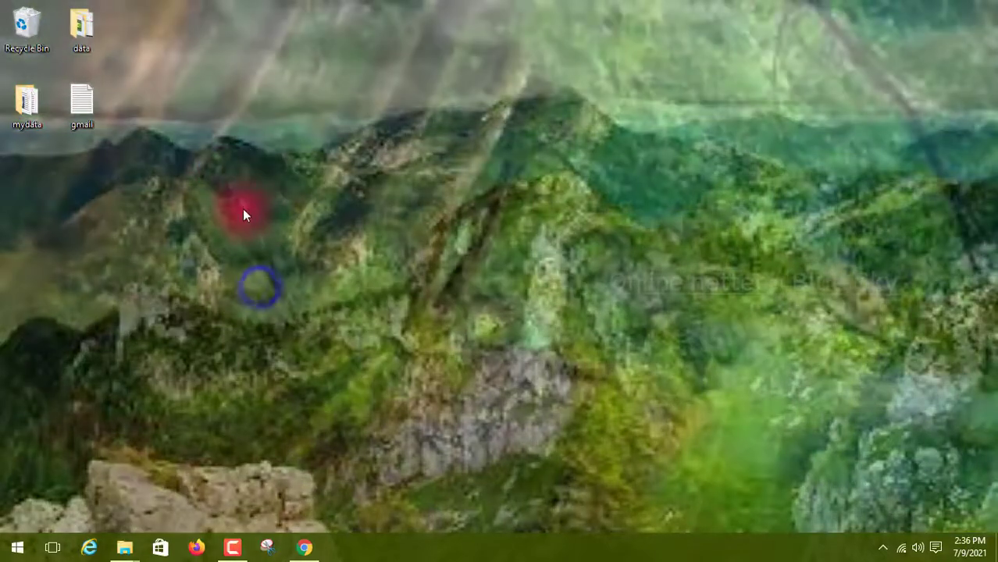
right_click(242, 207)
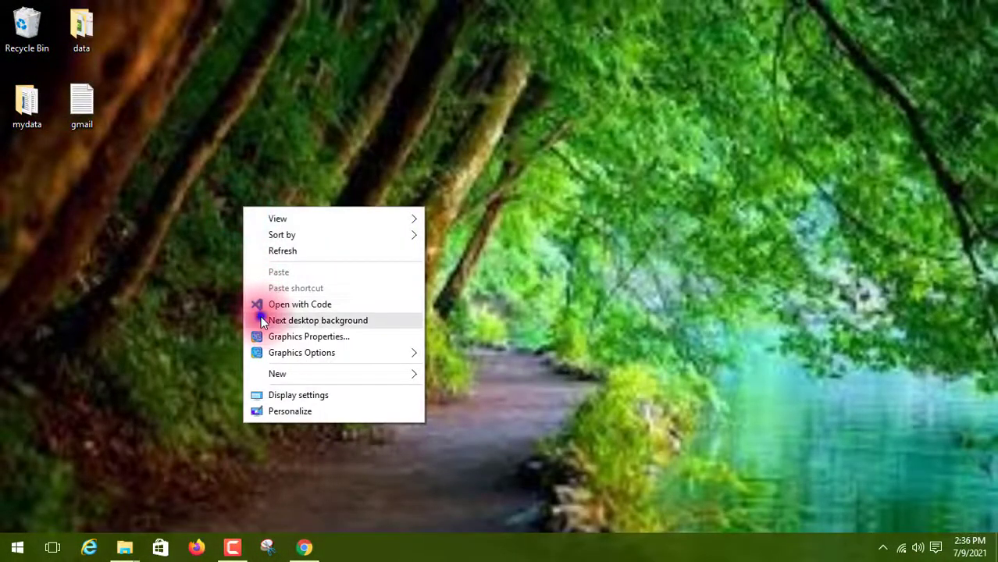
left_click(260, 316)
right_click(245, 202)
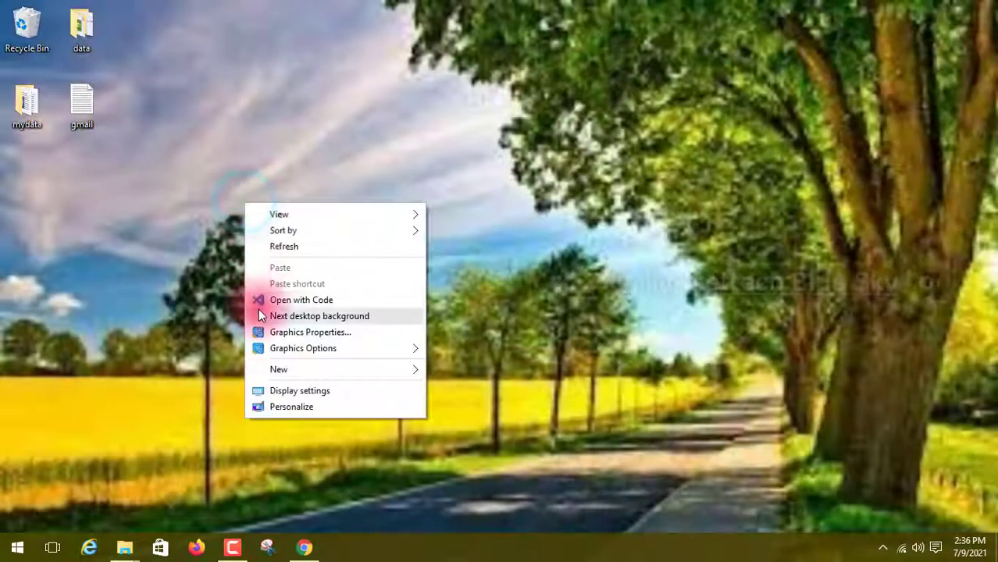
left_click(258, 314)
right_click(241, 214)
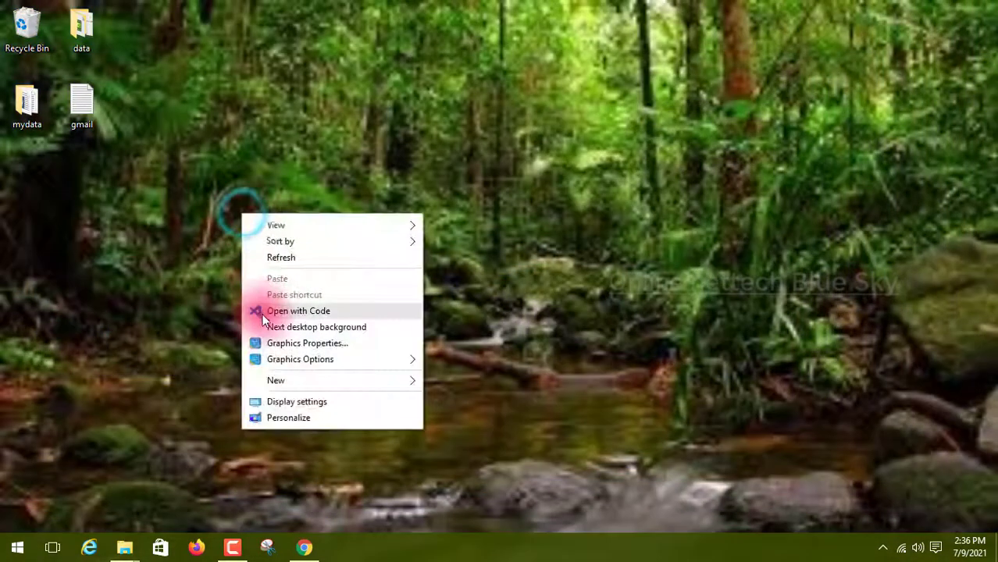
left_click(263, 321)
right_click(238, 170)
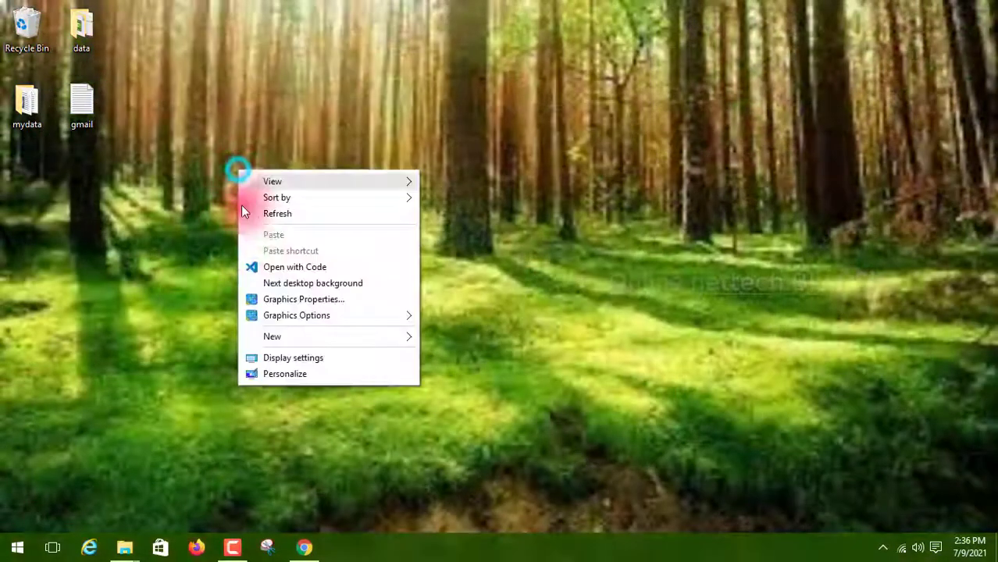
left_click(251, 285)
right_click(220, 172)
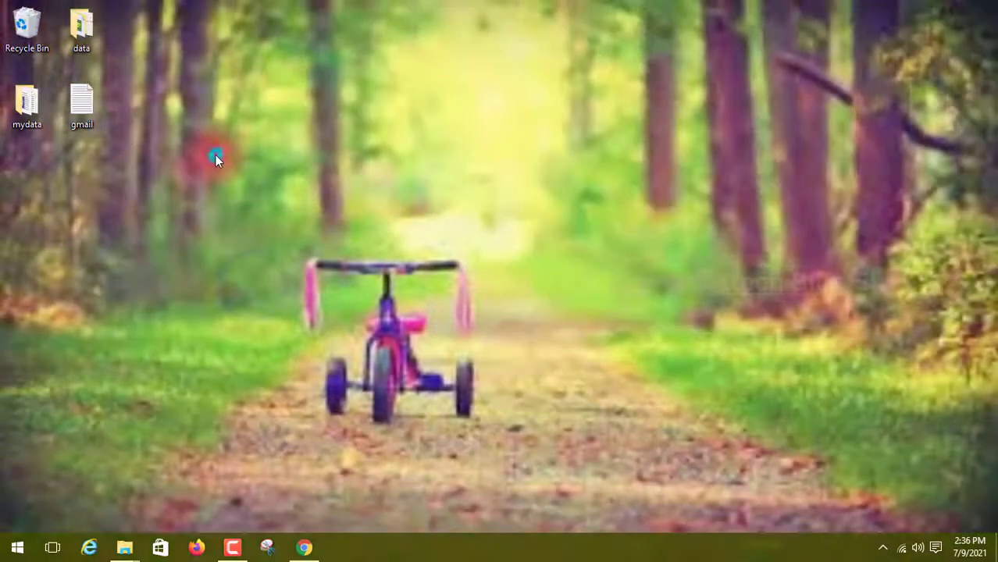
left_click(240, 263)
right_click(233, 195)
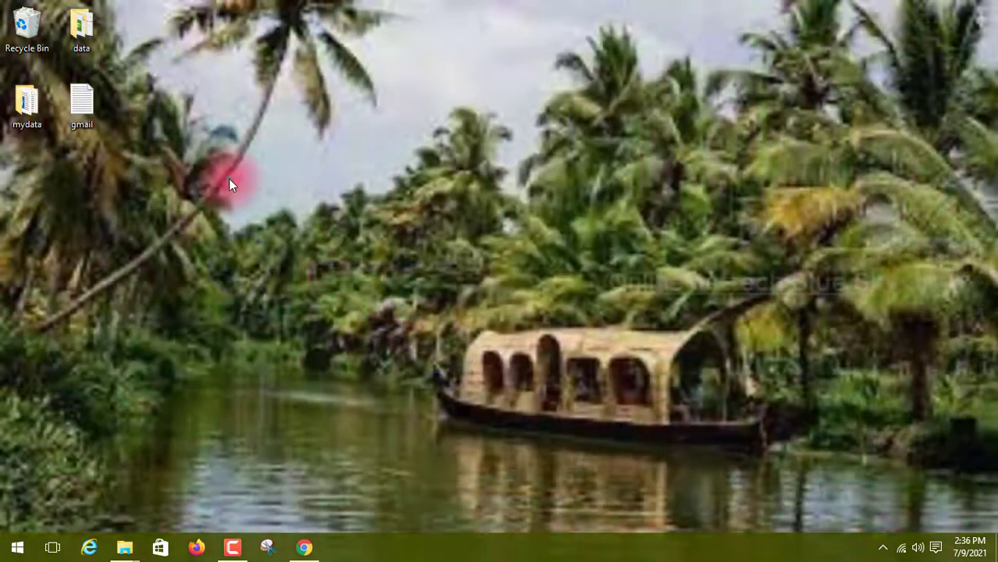
left_click(250, 285)
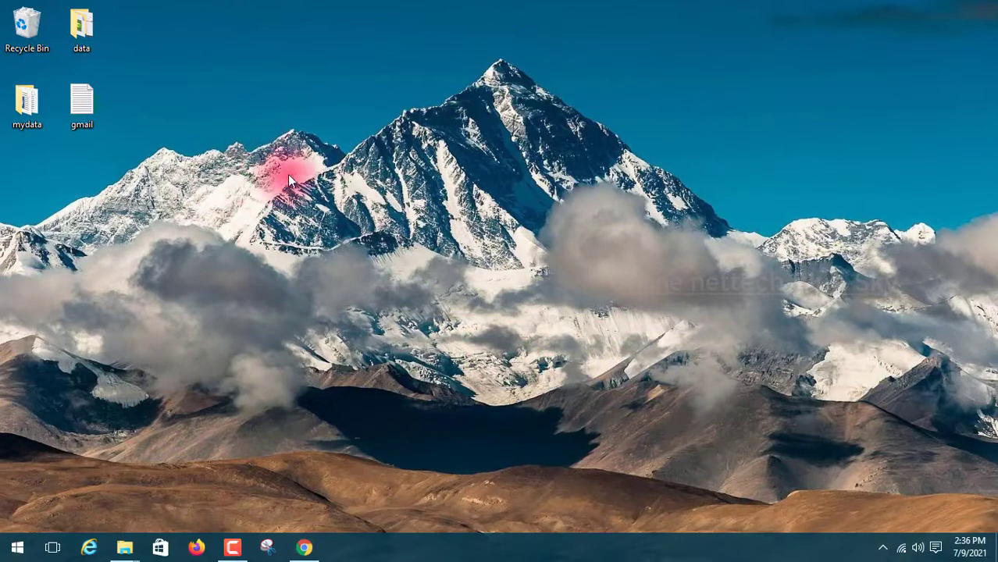
Switch to Google Chrome with a new tab ready for a search.
left_click(304, 549)
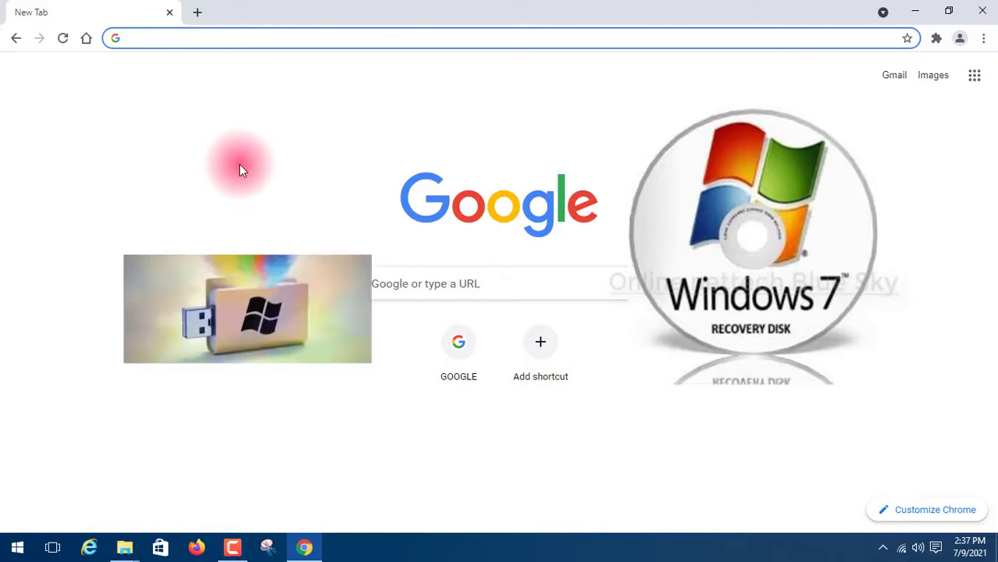
type("wi")
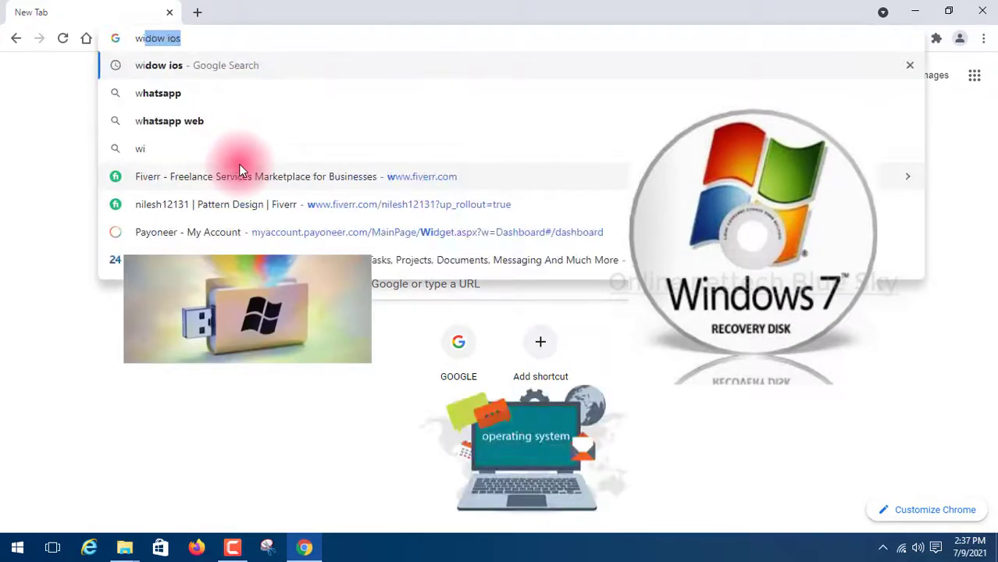
key("BackSpace")
key("BackSpace")
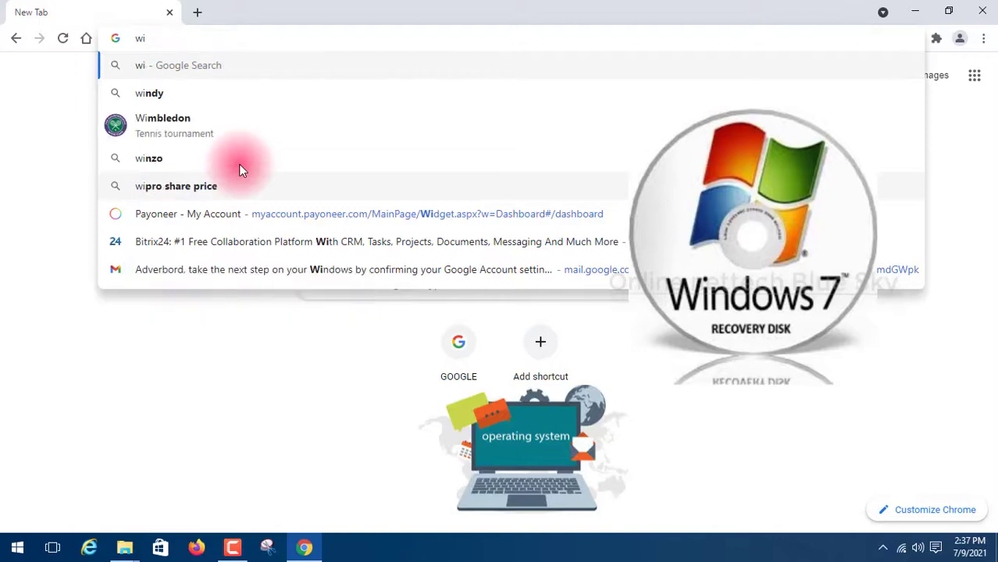
key("BackSpace")
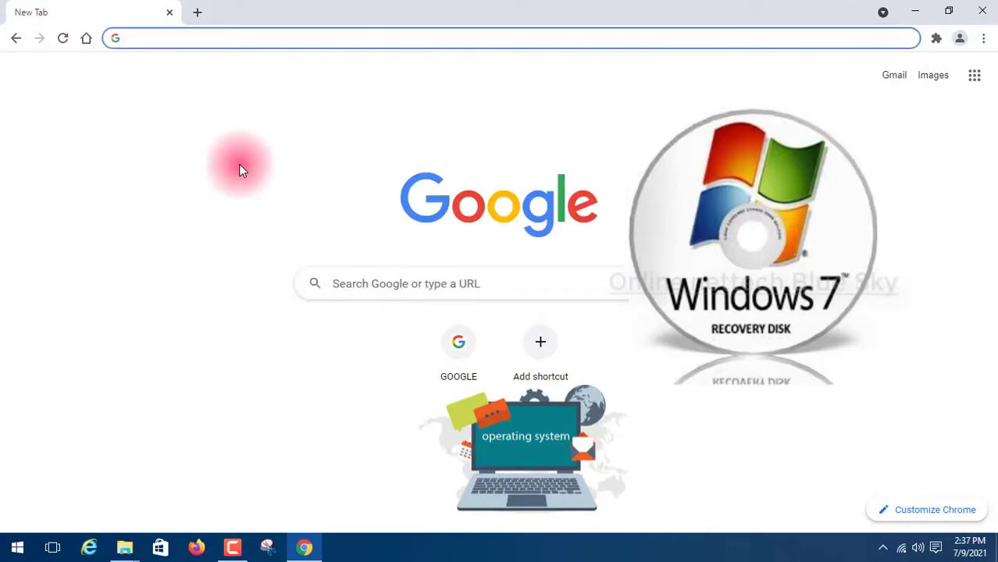
Search Google for "micosoft window ios".
type("mico")
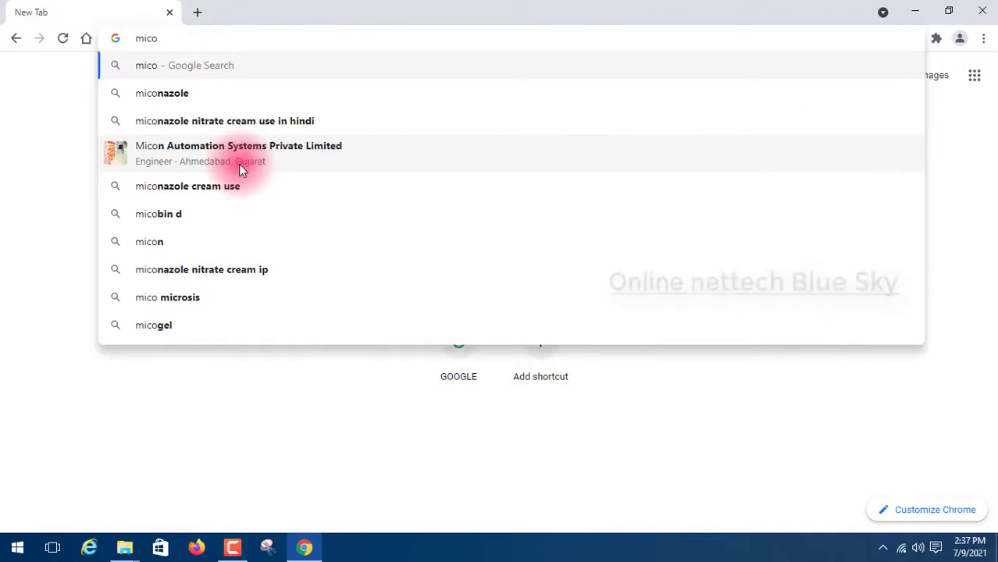
type("so")
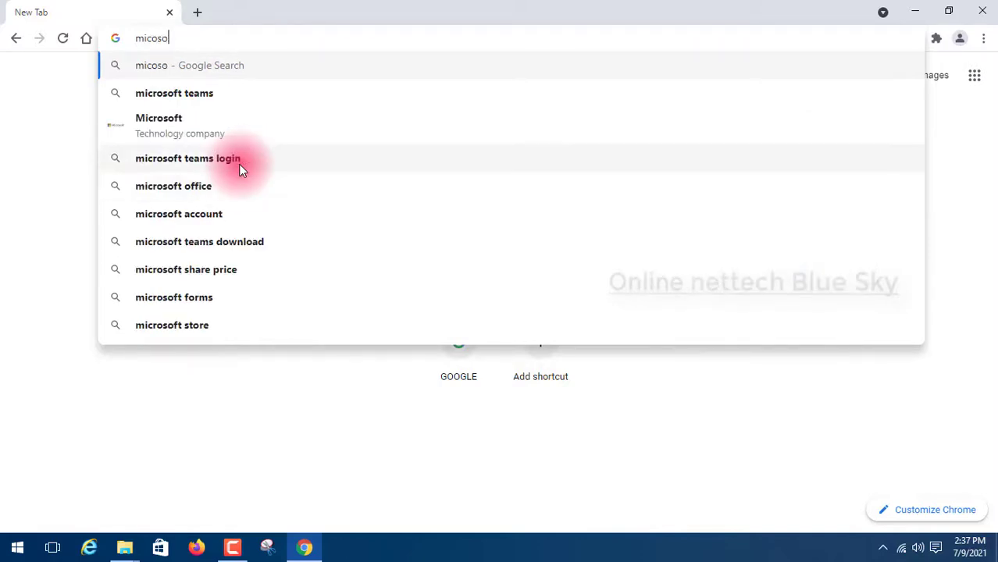
type("ft ")
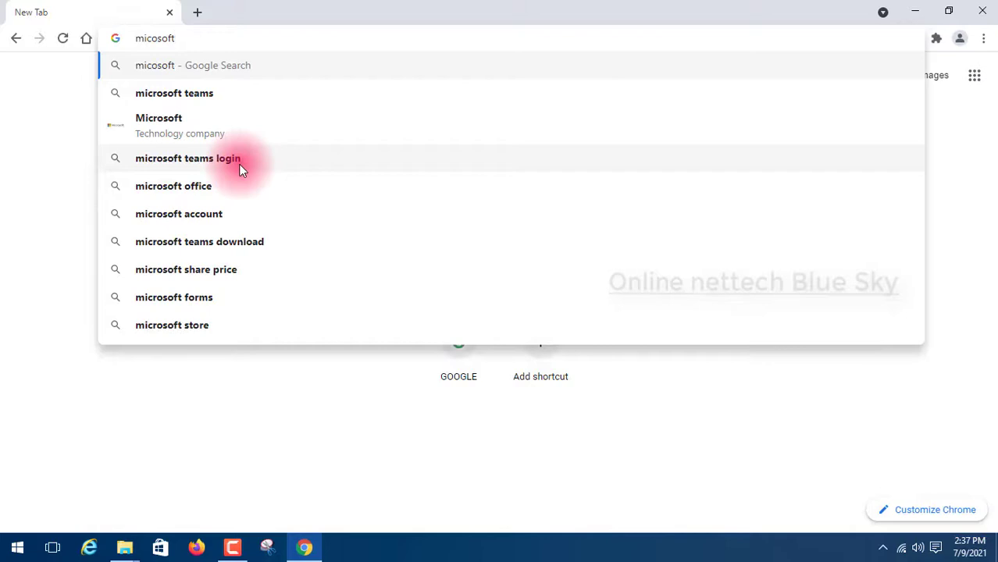
type("windiio")
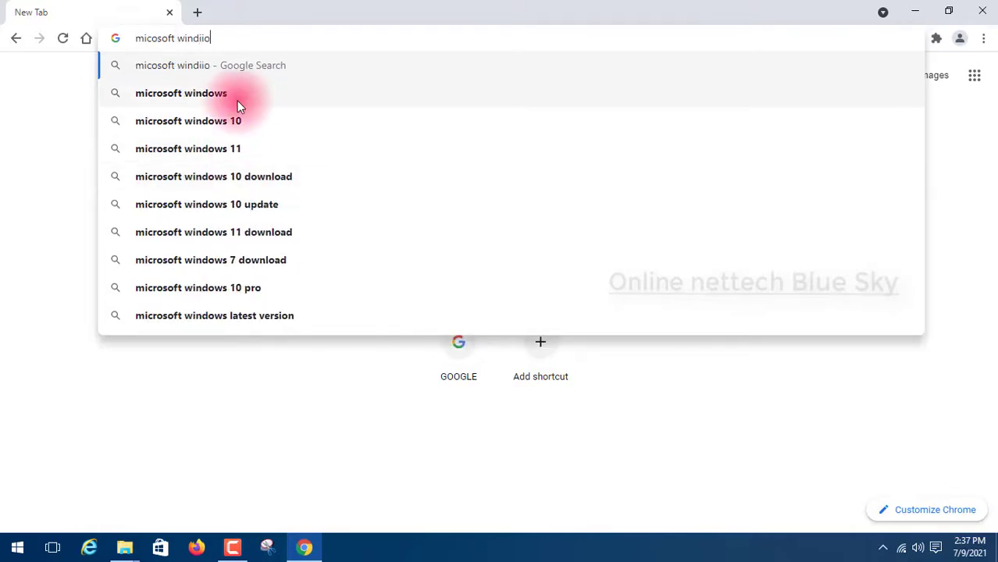
key("BackSpace")
key("BackSpace")
type("o")
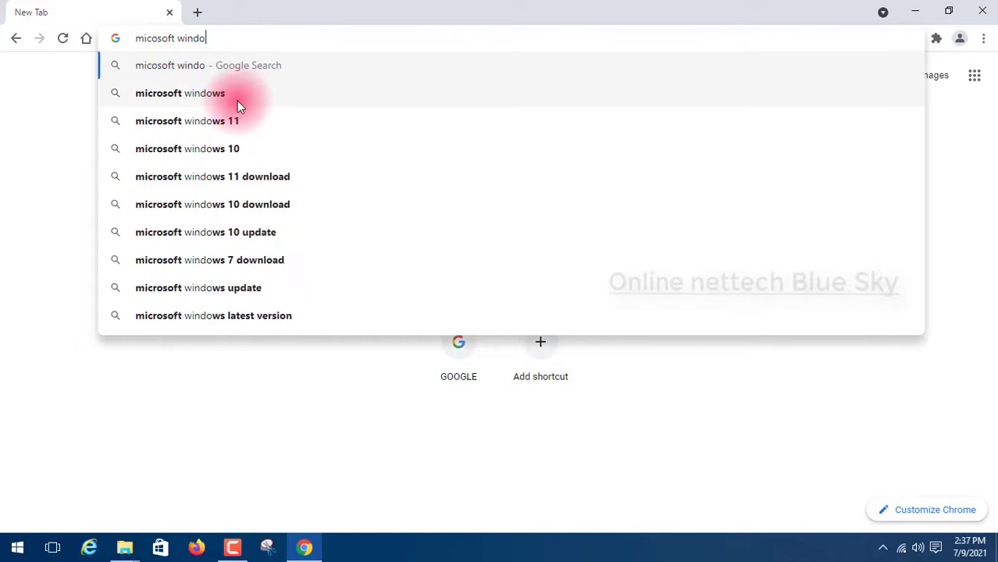
type("w io")
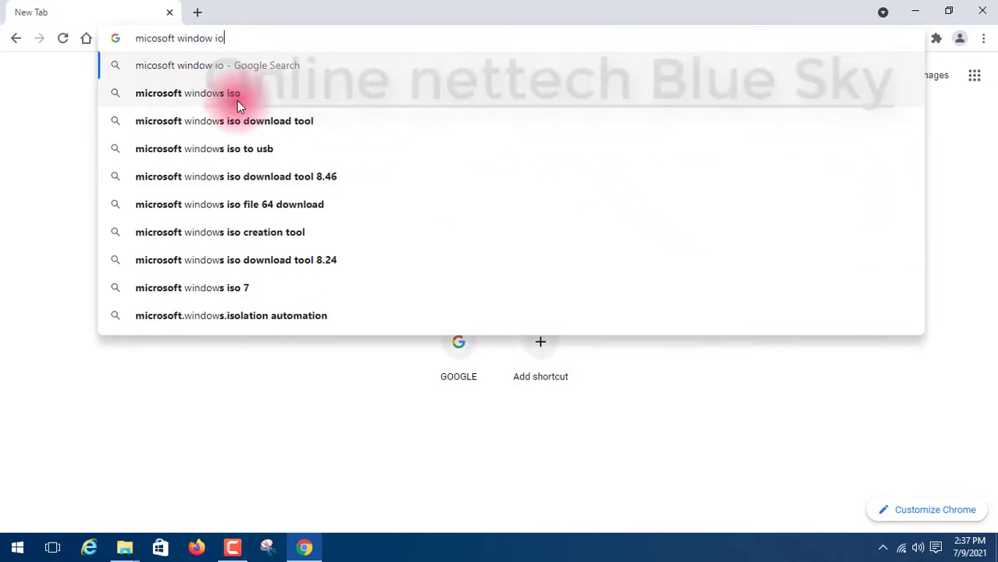
type("s")
key("Return")
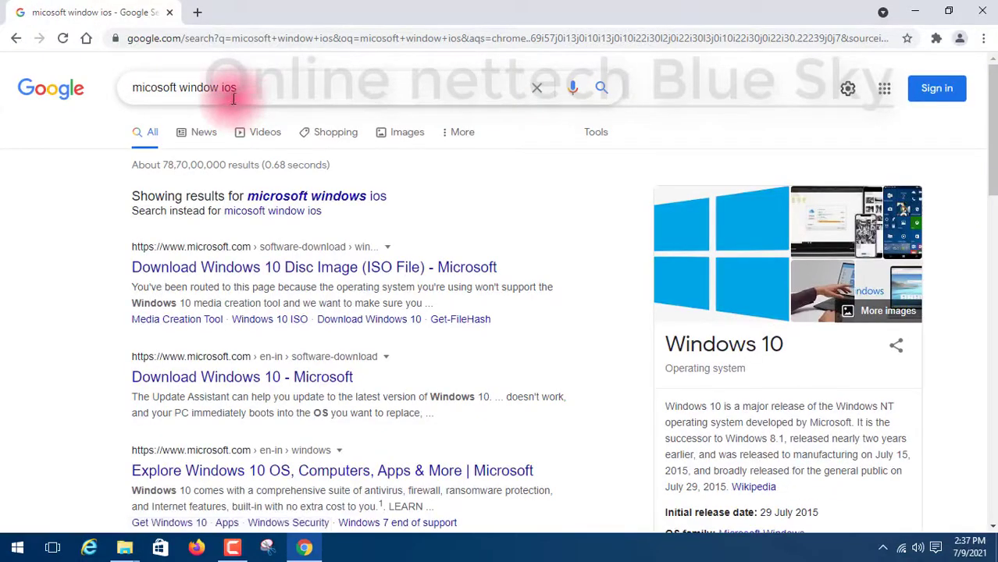
Look over the search results and switch to Google's corrected query "microsoft windows ios".
scroll(695, 273, "down", 5)
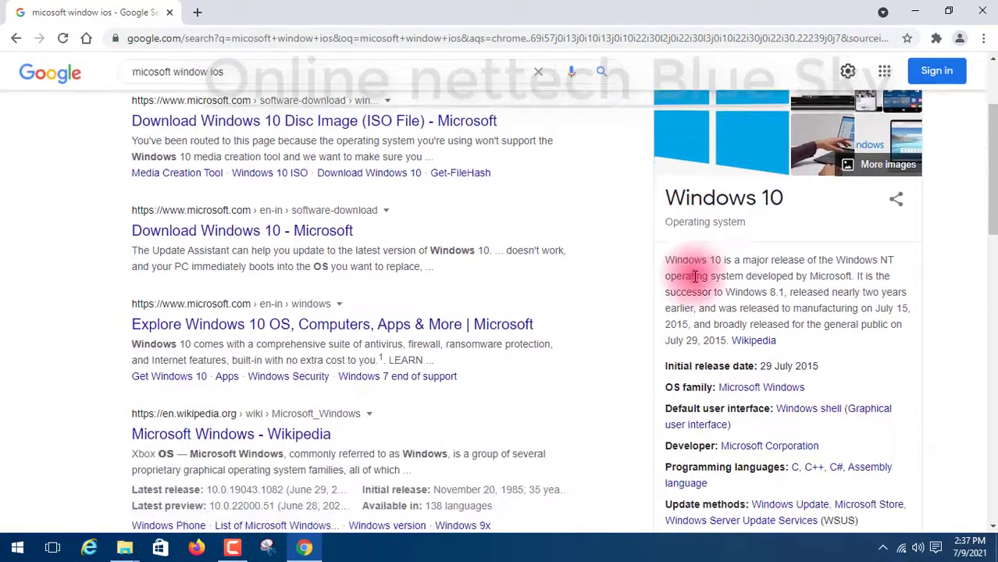
scroll(701, 267, "down", 2)
scroll(698, 269, "up", 7)
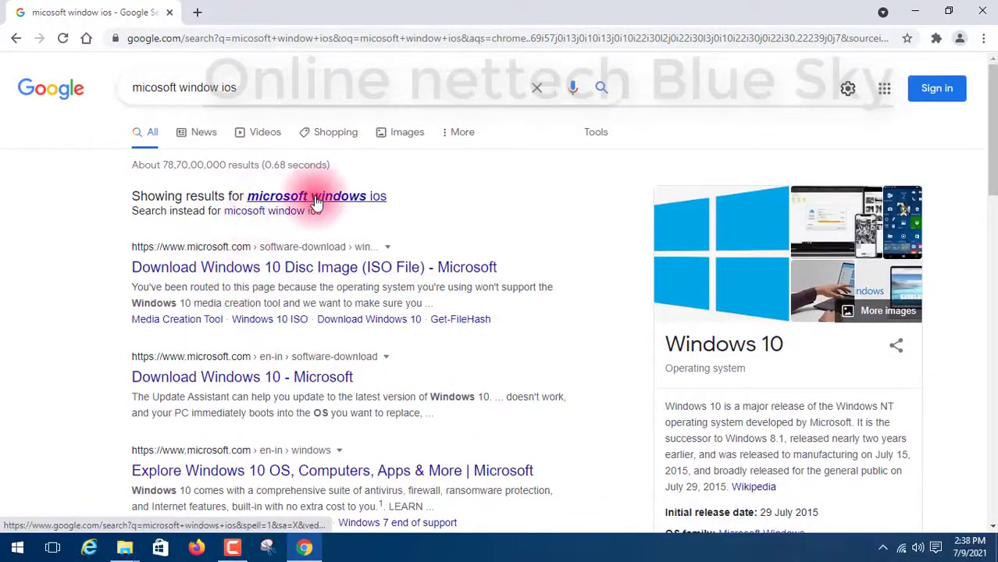
left_click(316, 199)
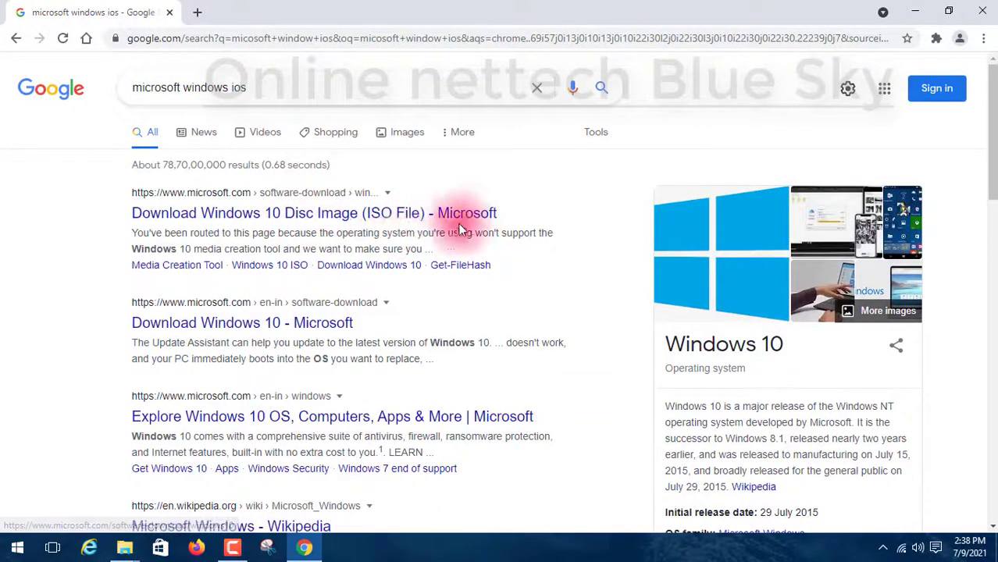
Change the last word of the search query to "iso" and search for "microsoft windows iso".
left_click_drag(232, 88, 285, 89)
type("is")
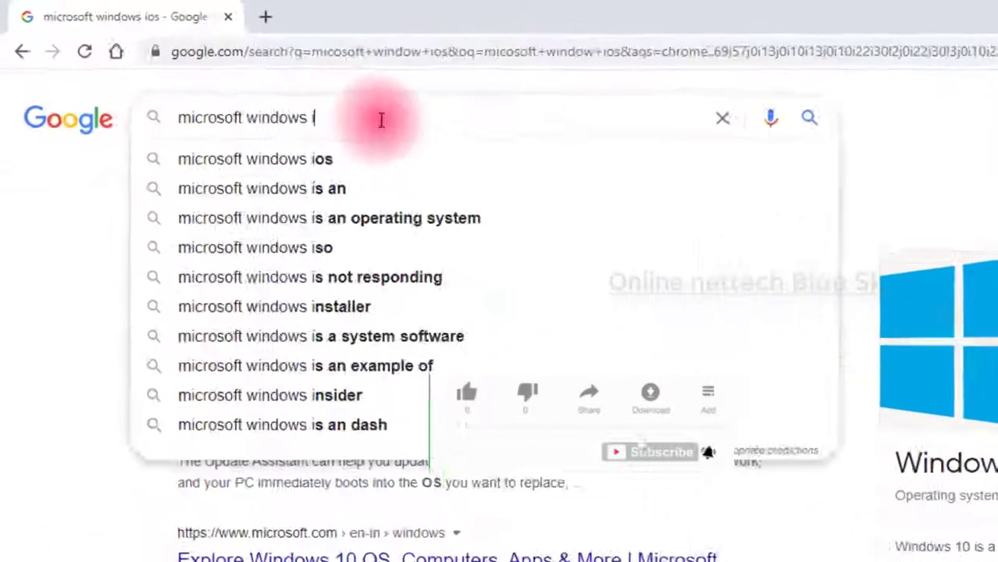
type("o")
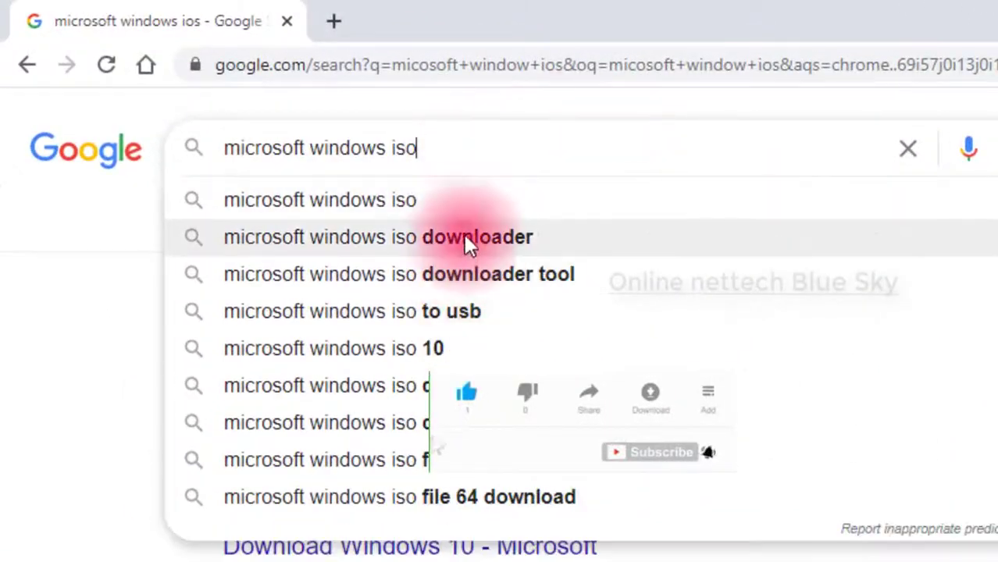
left_click(460, 211)
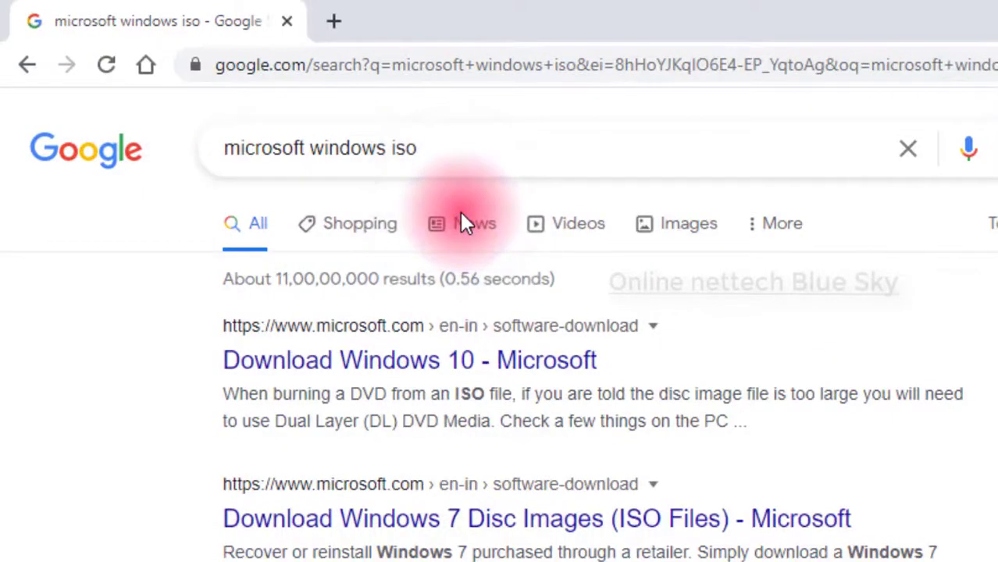
Open Microsoft's "Download Windows 7 Disc Images (ISO Files)" search result in a new tab.
scroll(487, 468, "down", 3)
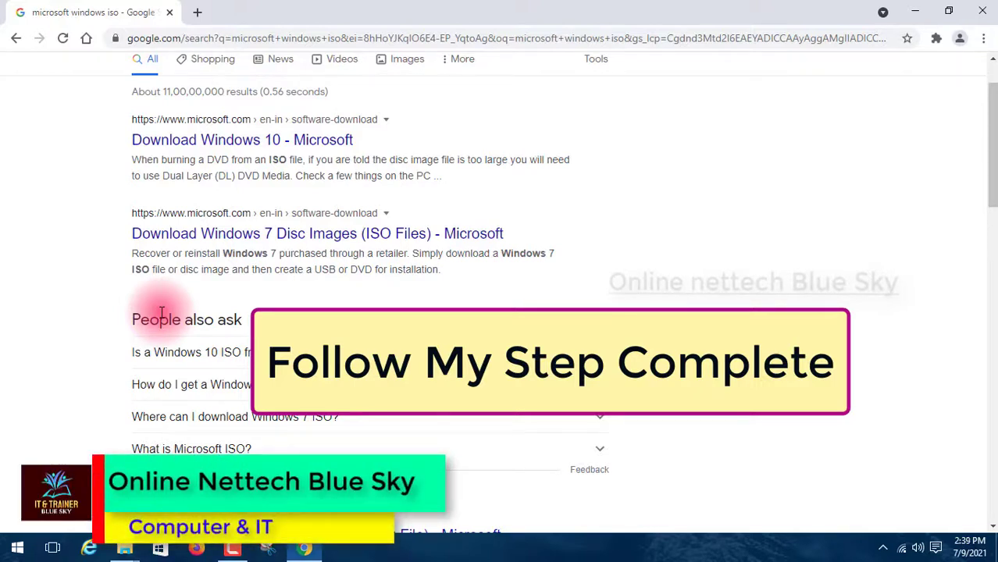
scroll(115, 316, "up", 1)
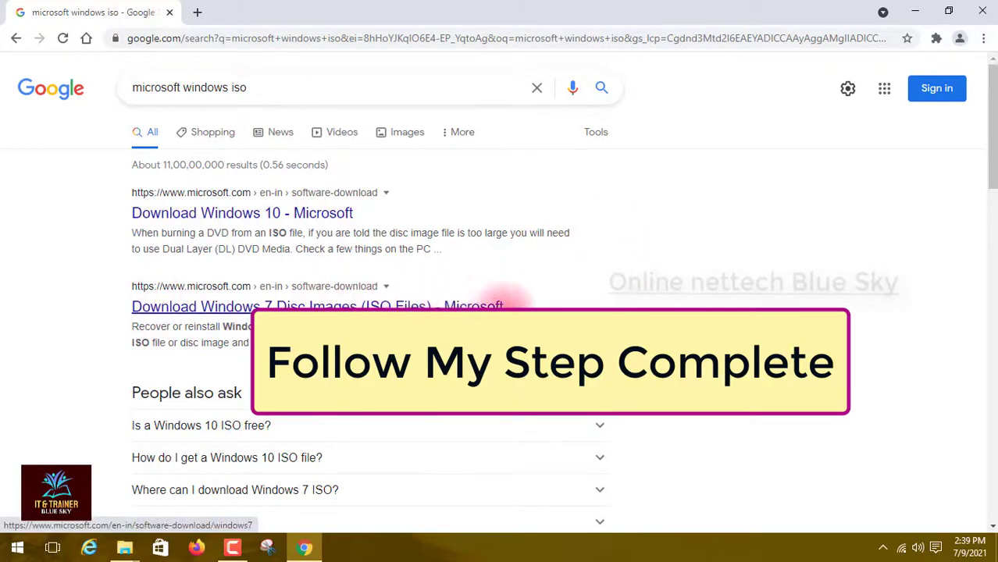
triple_click(113, 308)
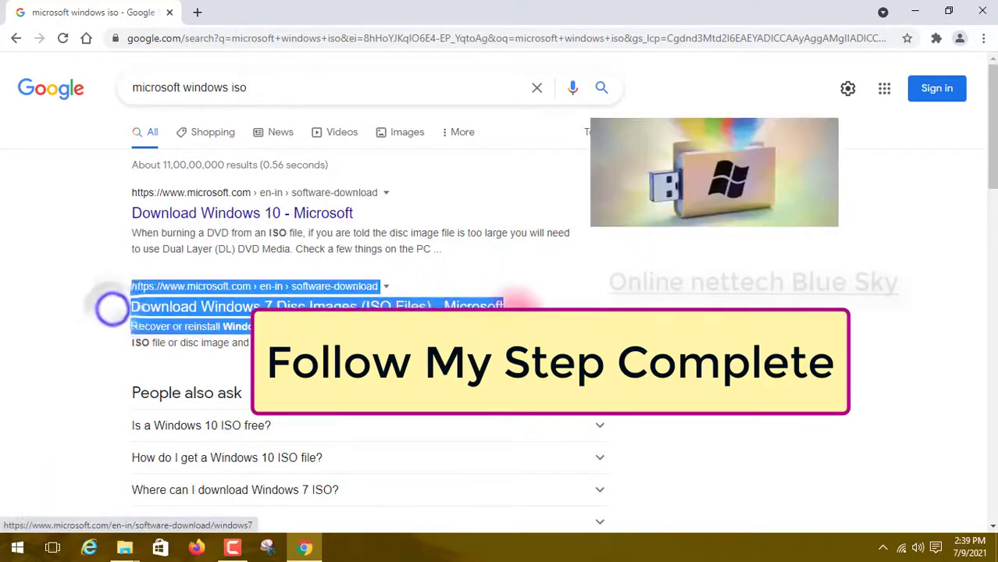
left_click(523, 297)
right_click(267, 306)
left_click(300, 318)
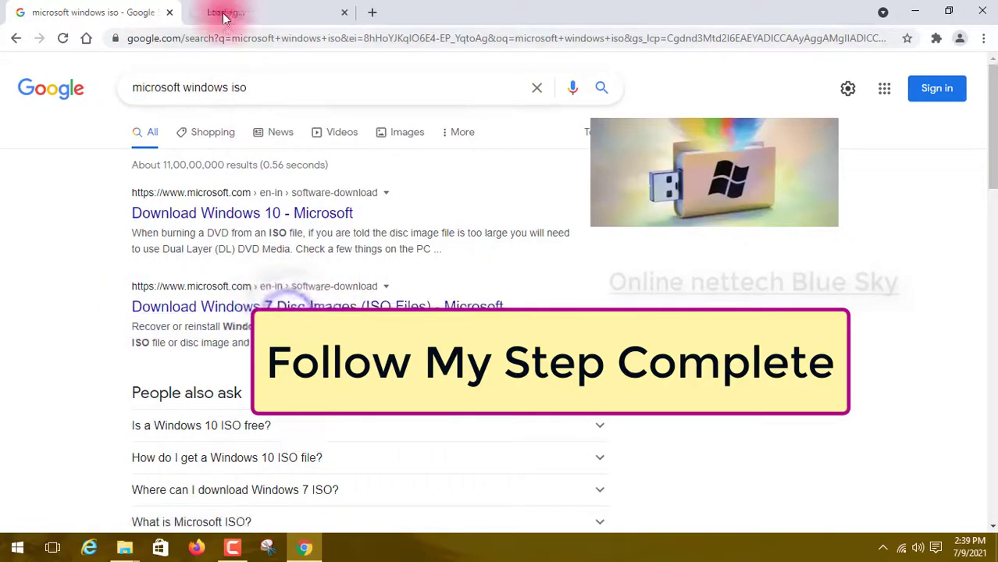
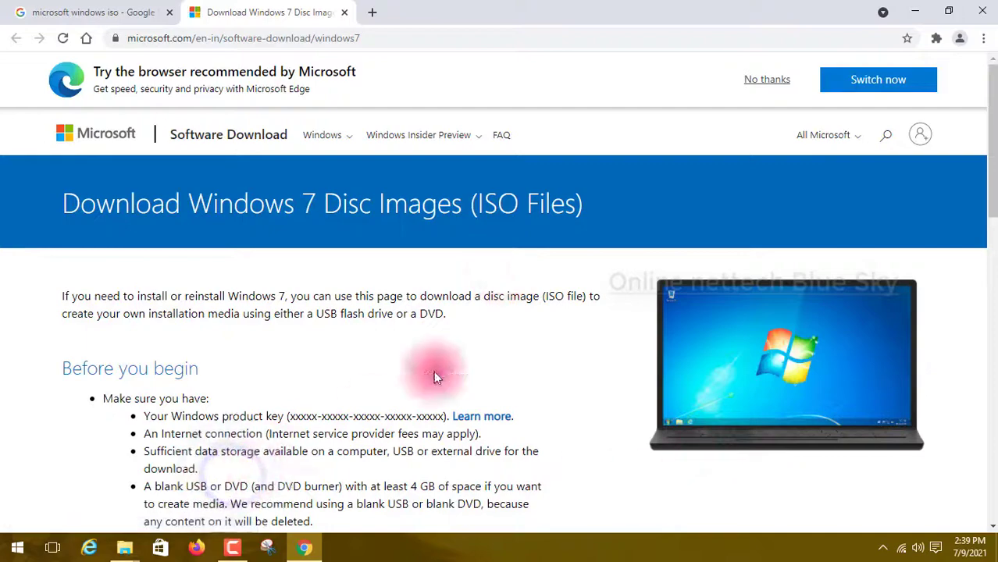
Decline the Microsoft Edge recommendation on the Windows 7 download page and go to the download instructions.
left_click(756, 81)
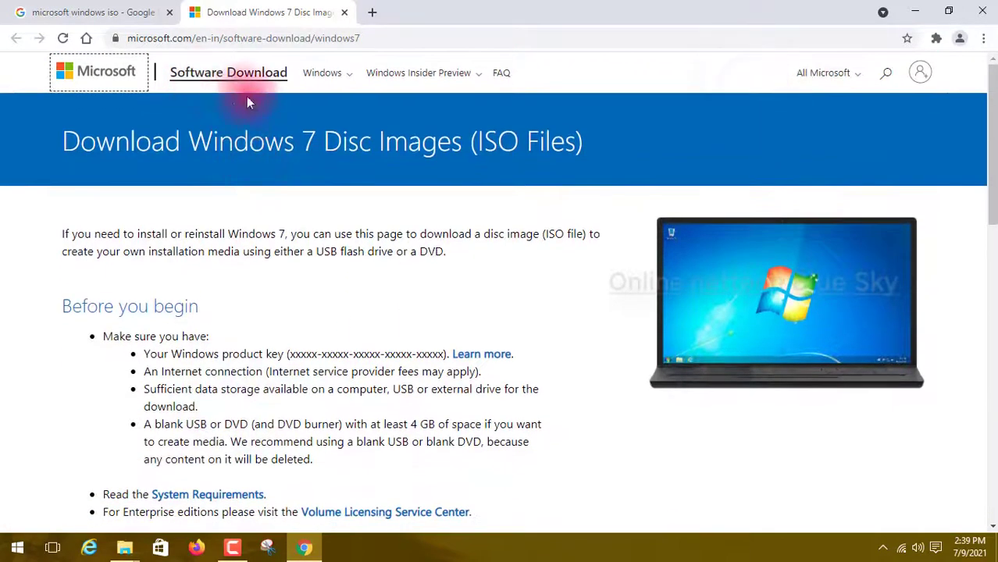
scroll(234, 328, "down", 3)
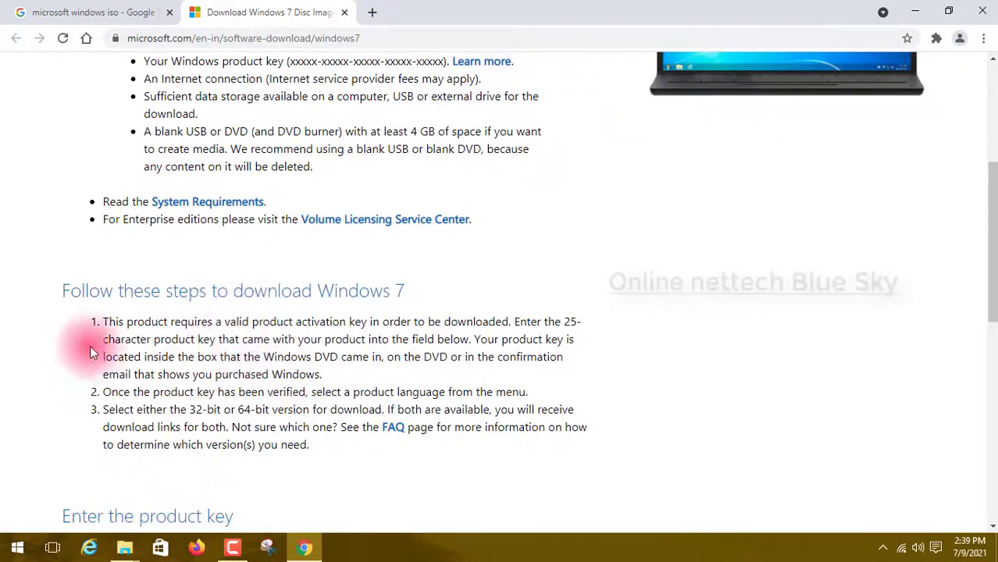
Read the product key entry section on the Windows 7 download page and return to the page heading.
scroll(94, 354, "down", 3)
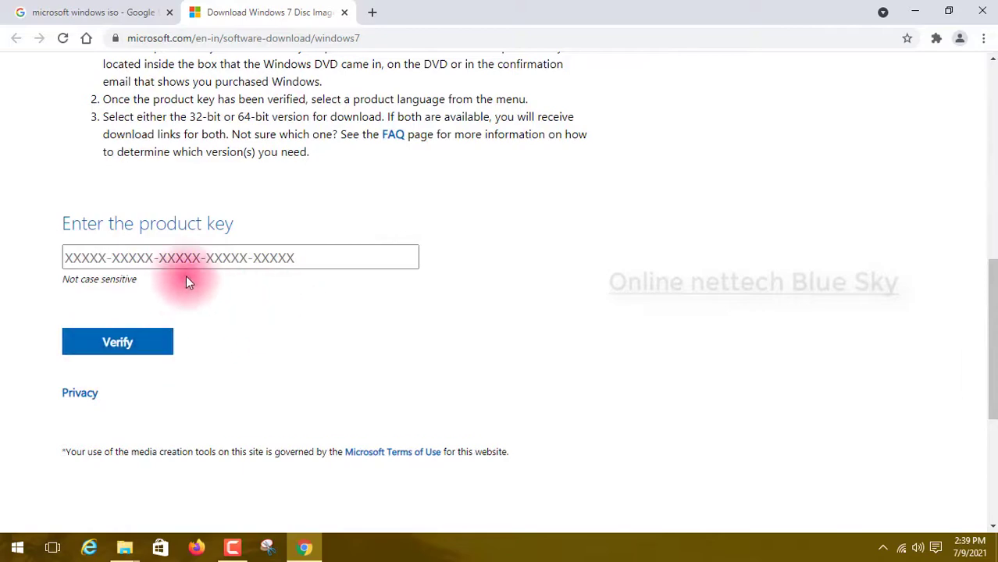
scroll(196, 267, "down", 3)
scroll(197, 267, "up", 10)
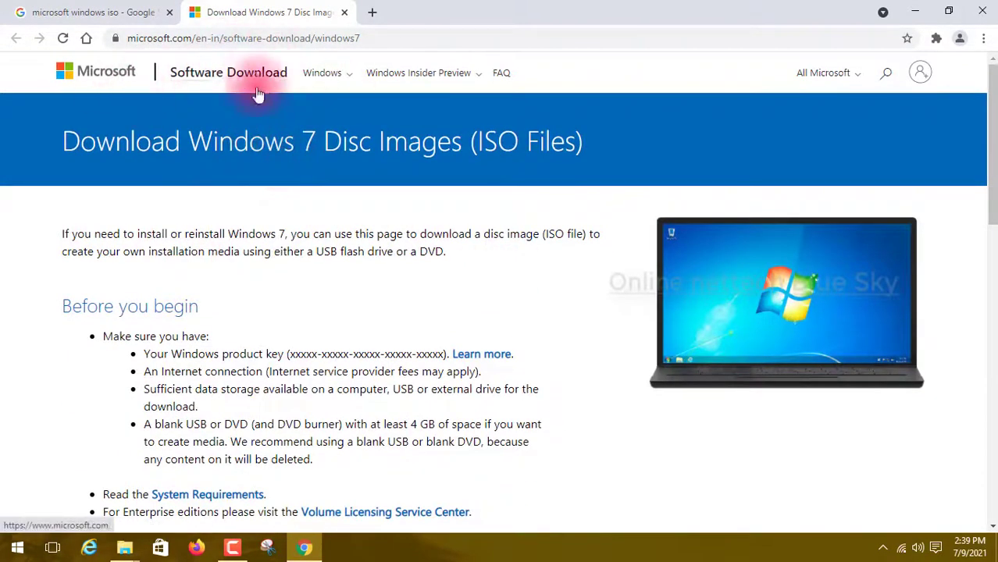
Go back to the "microsoft windows iso" search results and look over the other Windows ISO download links.
left_click(160, 19)
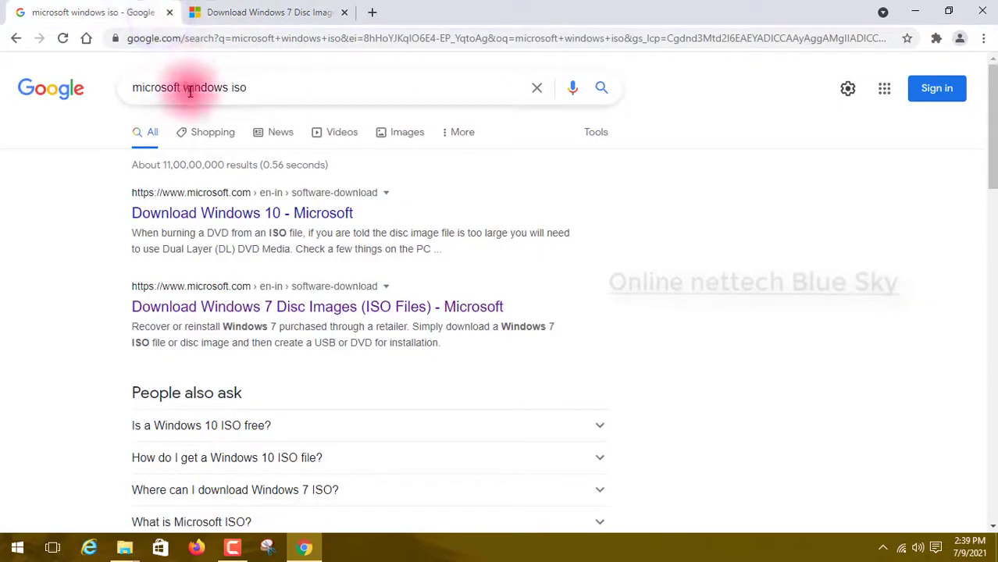
scroll(256, 295, "down", 5)
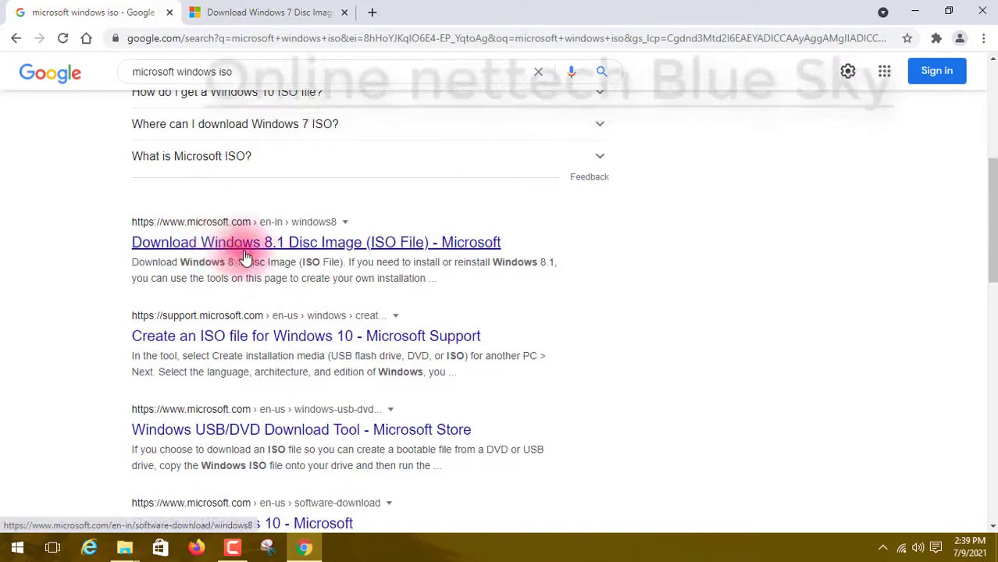
scroll(258, 263, "down", 1)
scroll(263, 267, "down", 1)
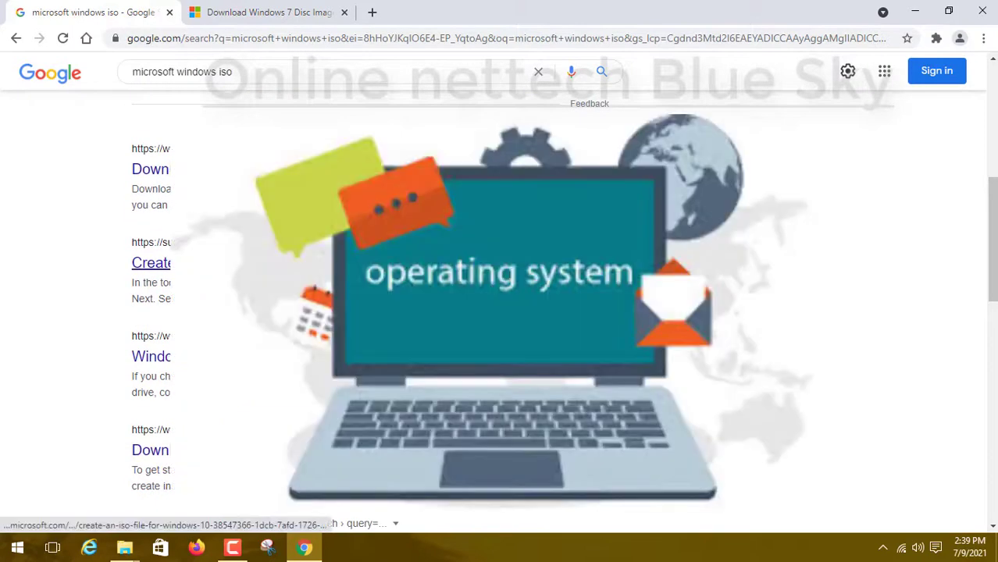
scroll(263, 267, "down", 2)
scroll(263, 267, "down", 6)
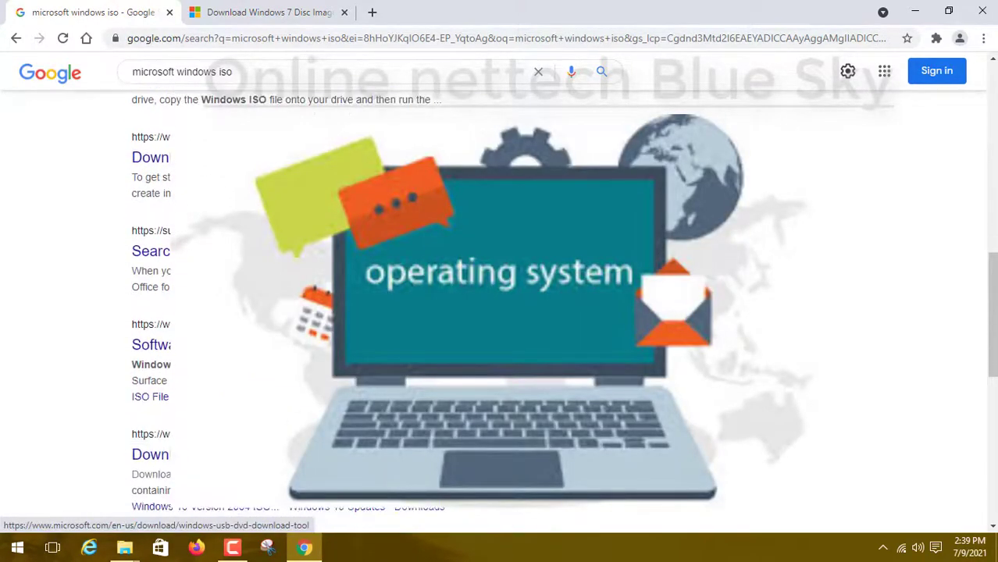
scroll(263, 267, "down", 2)
scroll(274, 287, "down", 4)
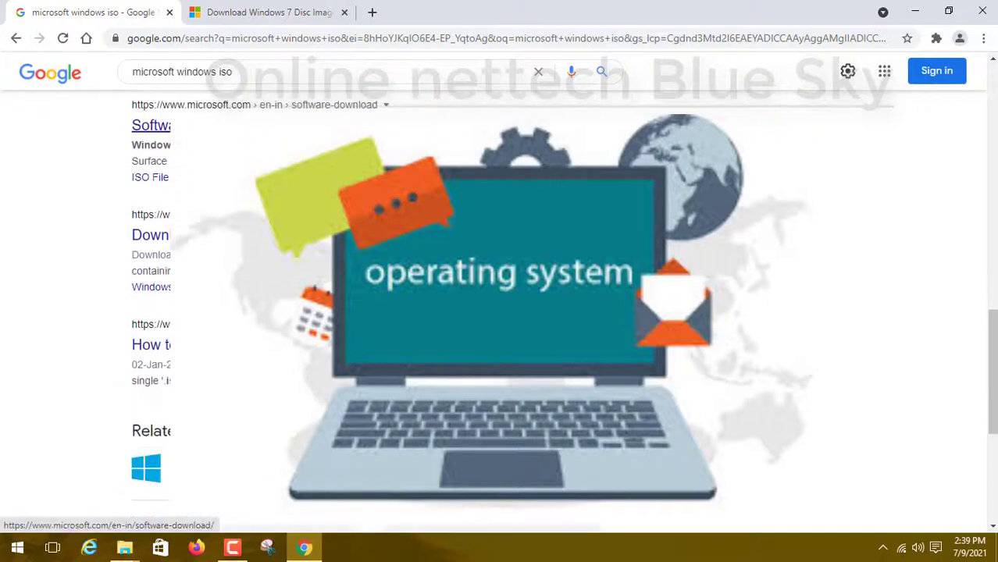
scroll(274, 288, "up", 10)
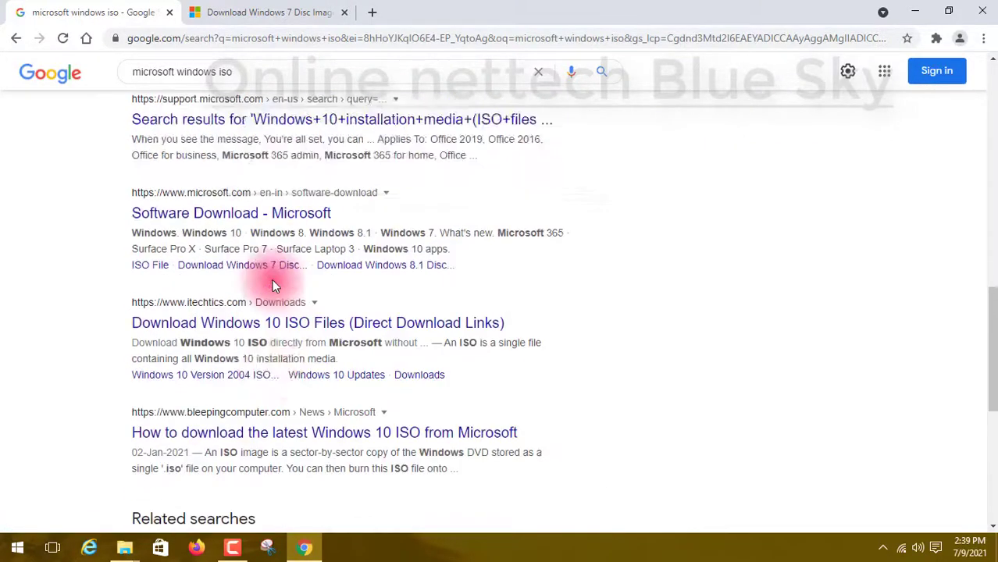
Replace the Google query with a search for "get into pc".
left_click(255, 90)
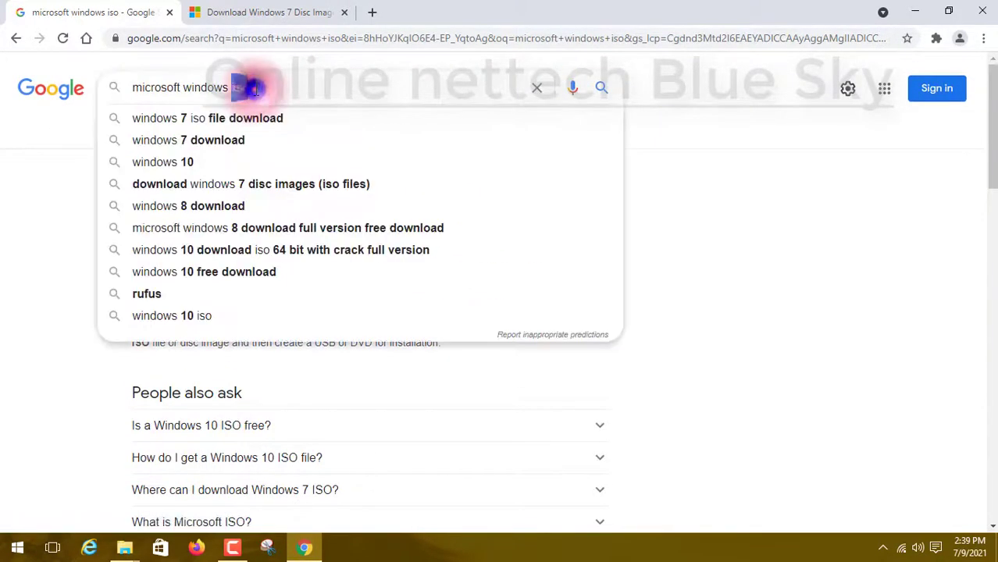
key("ctrl+a")
type("g")
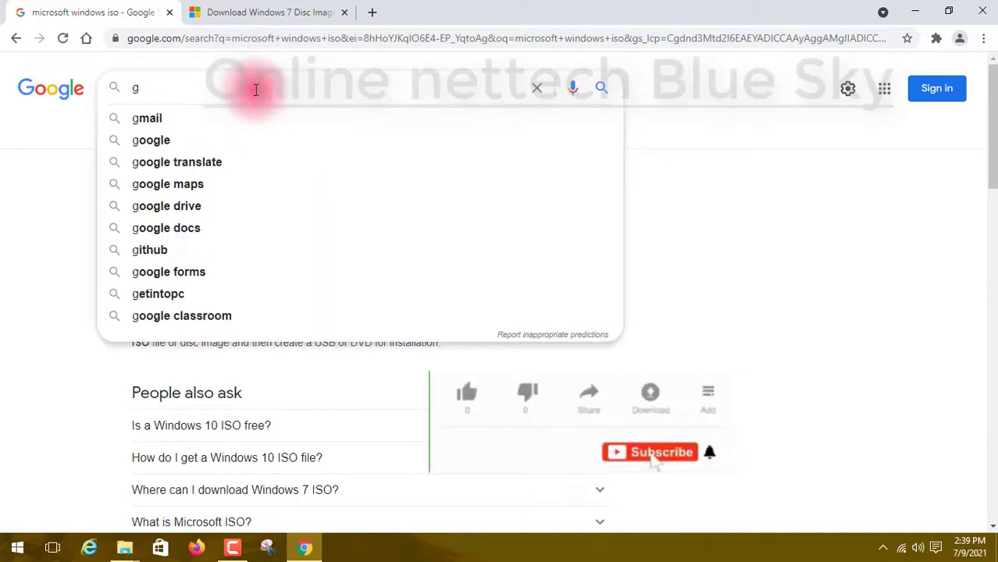
type("e")
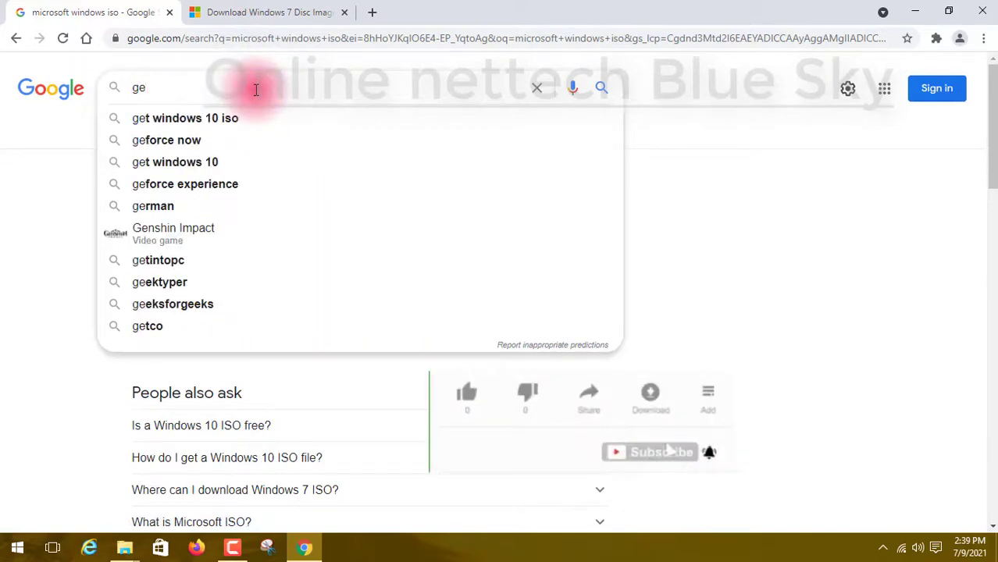
type("t in")
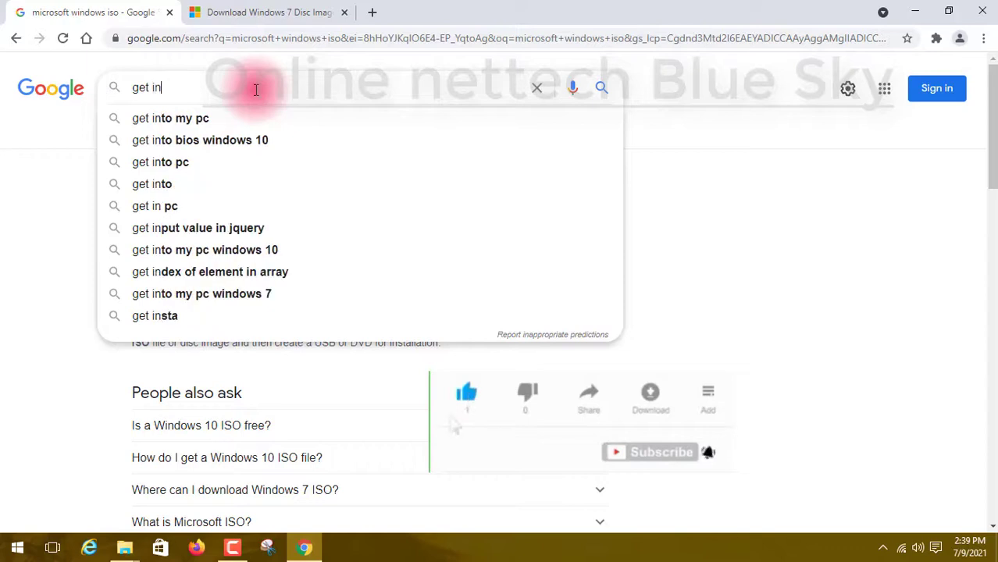
left_click(196, 167)
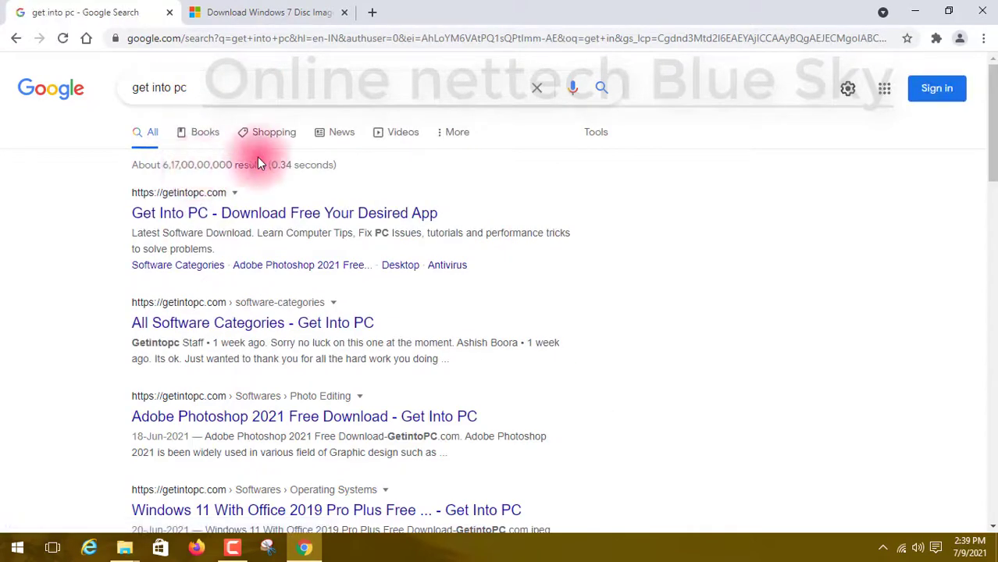
Open the "Get Into PC - Download Free Your Desired App" result in a new tab and switch to it.
right_click(193, 221)
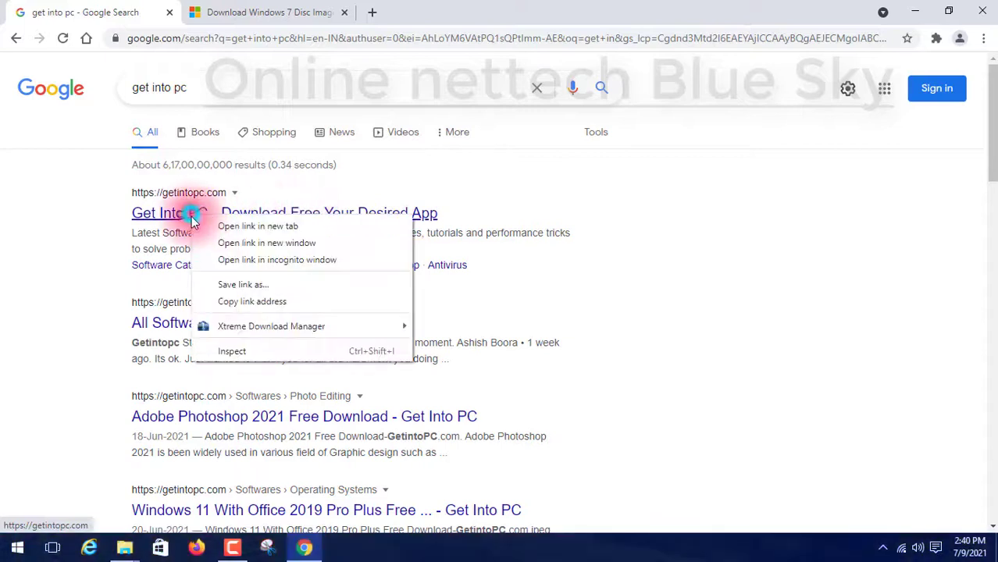
left_click(212, 227)
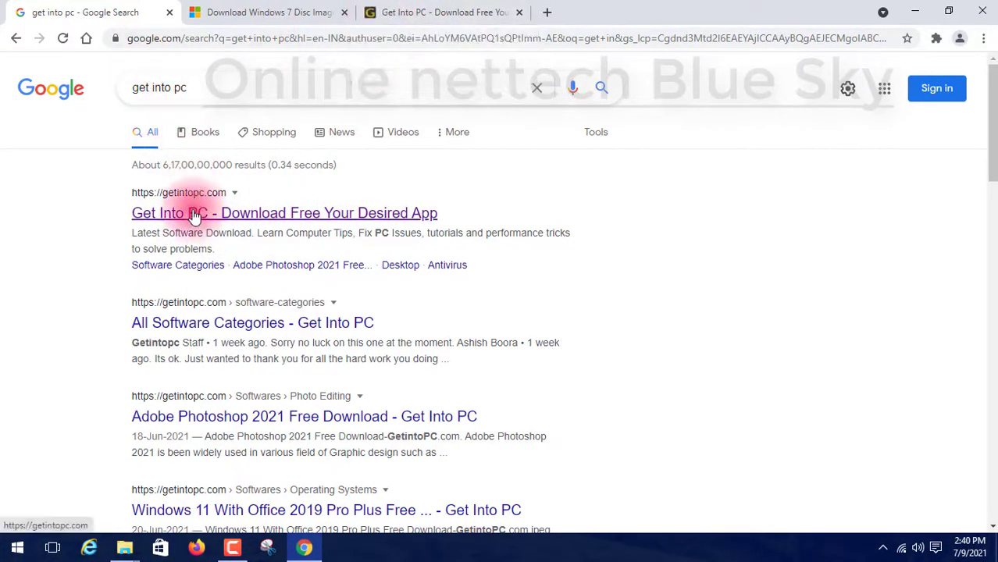
left_click(390, 8)
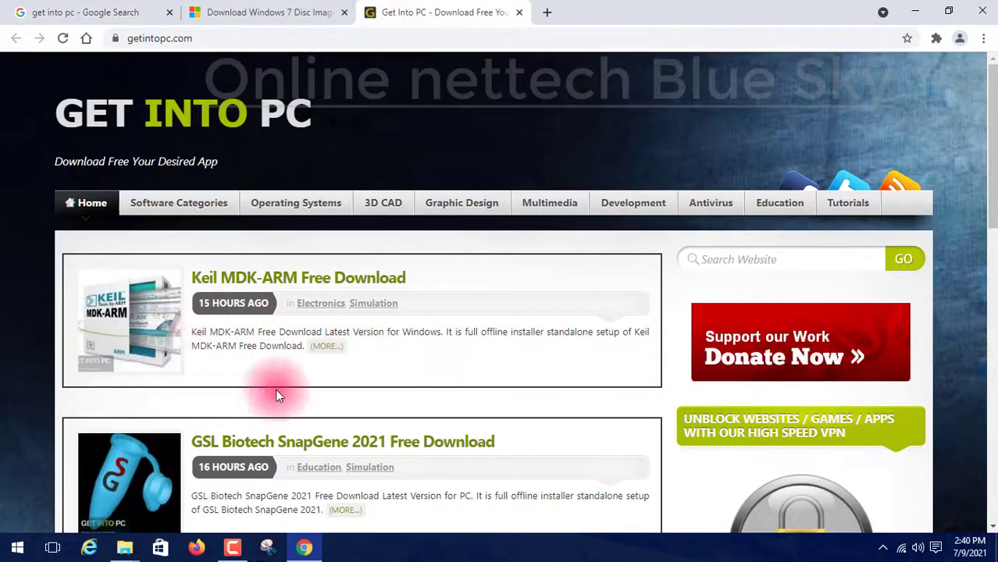
Look over the Get Into PC home page and open its Operating Systems category.
scroll(367, 359, "down", 5)
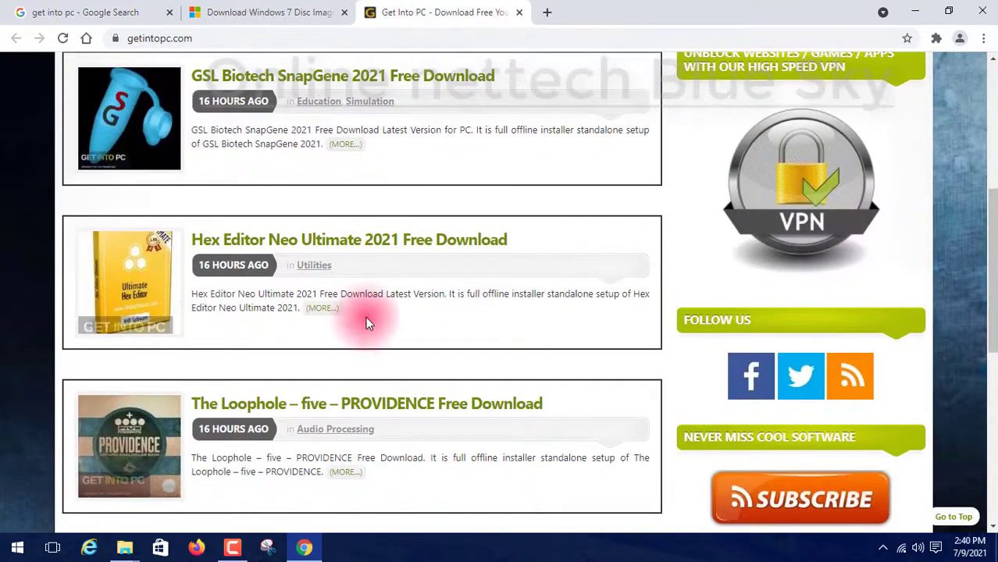
scroll(365, 318, "down", 1)
scroll(368, 317, "up", 2)
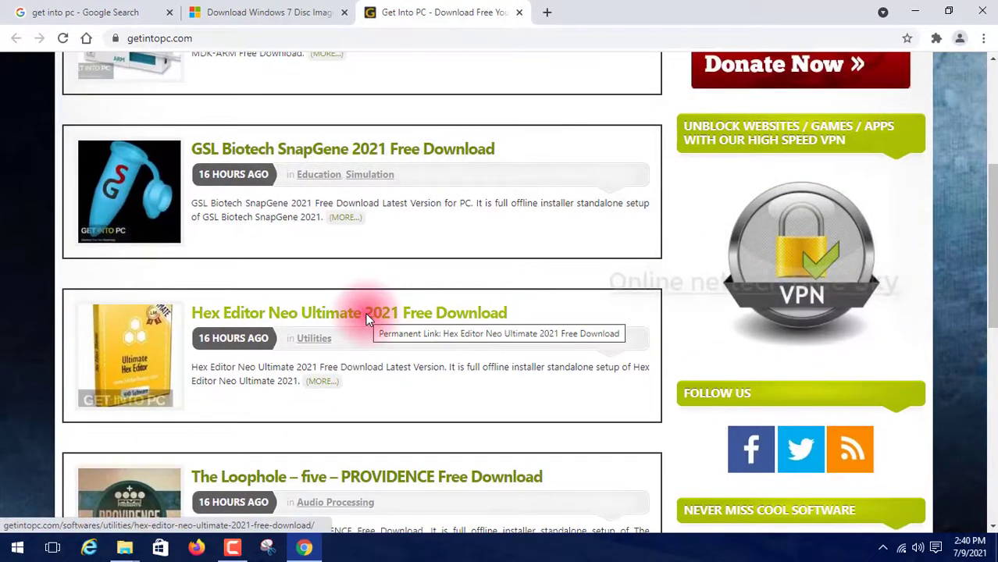
scroll(368, 320, "down", 1)
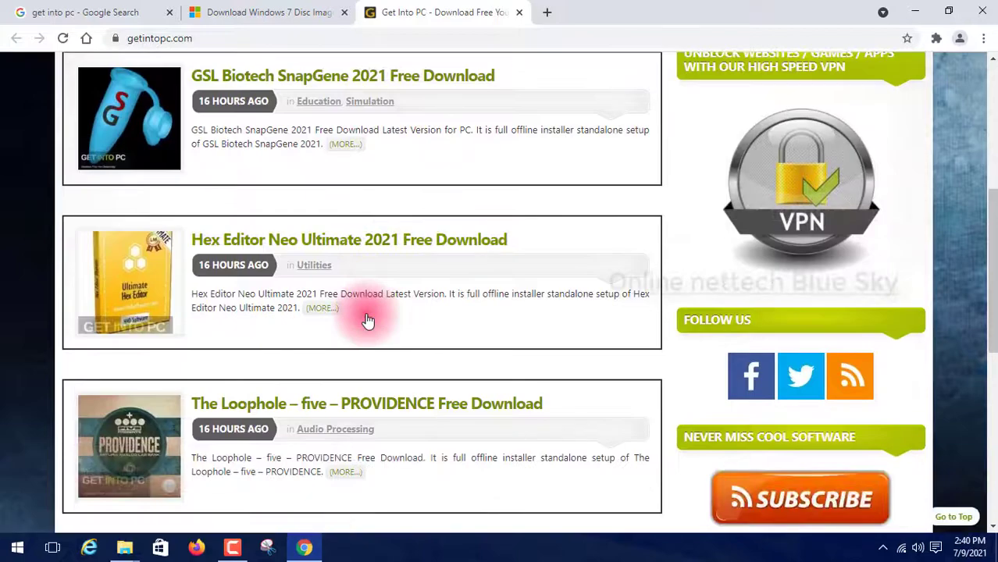
scroll(367, 320, "down", 6)
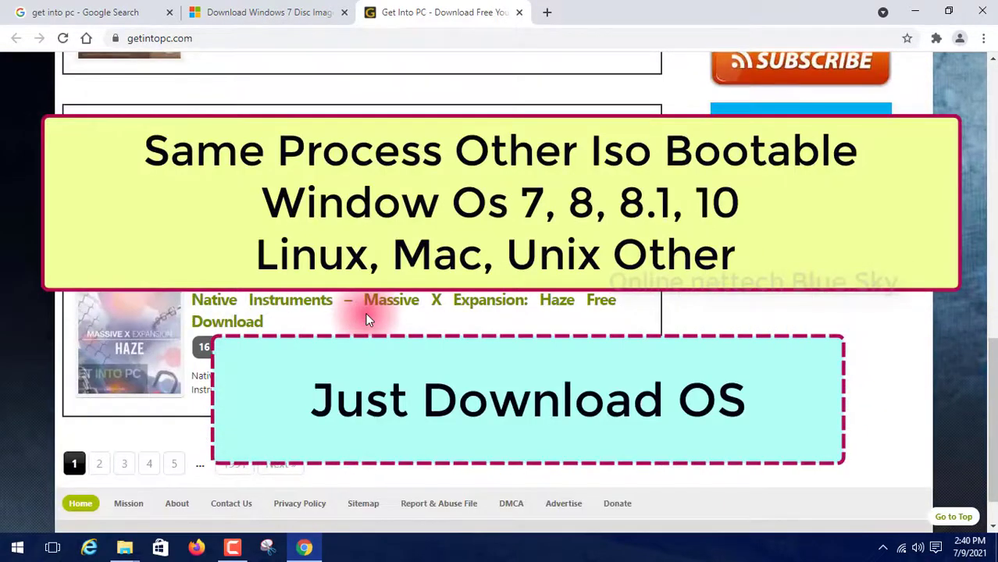
scroll(368, 320, "up", 15)
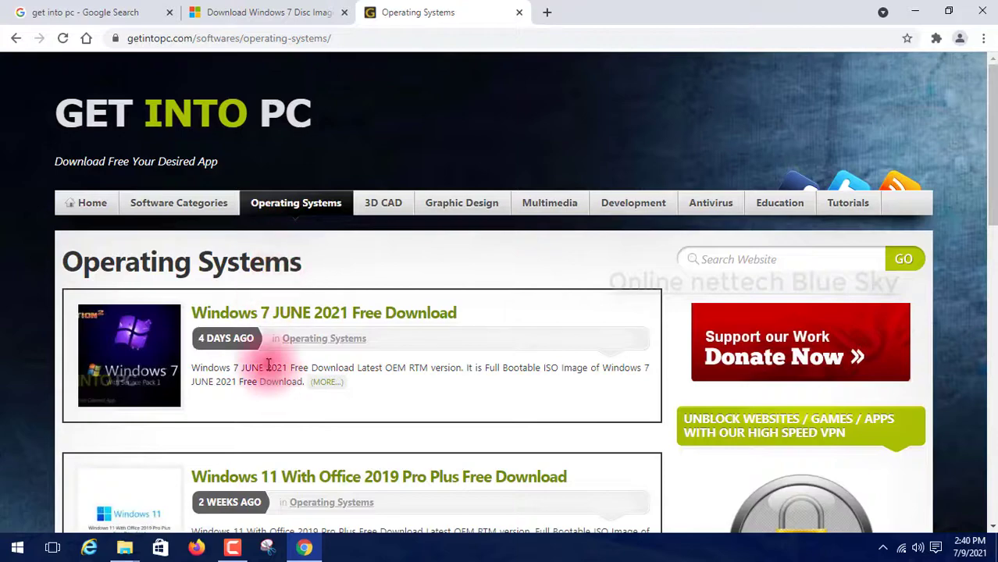
Look through the first page of operating system downloads and go to page 2 of the list.
scroll(268, 344, "down", 5)
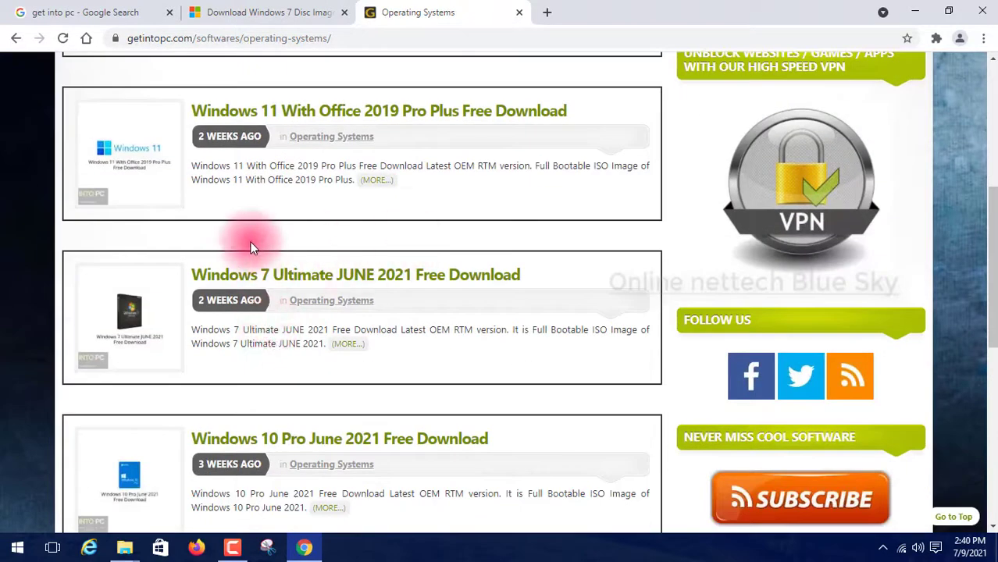
scroll(247, 250, "down", 2)
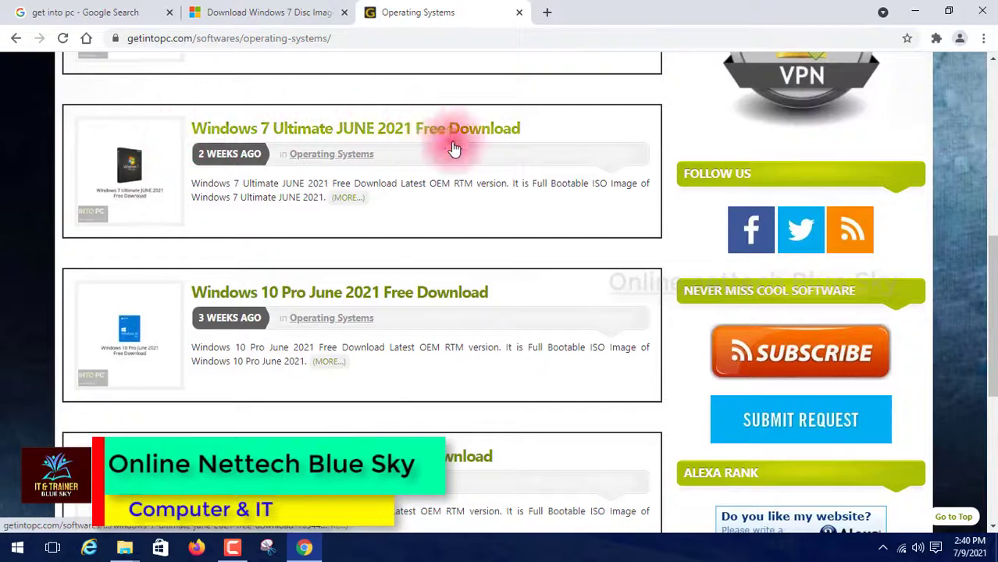
scroll(367, 319, "down", 4)
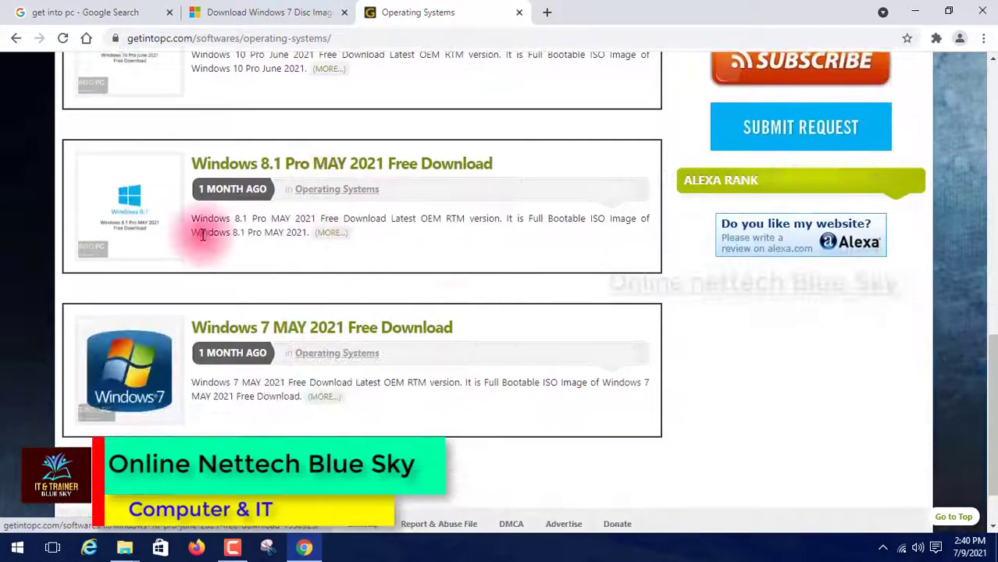
scroll(470, 336, "down", 1)
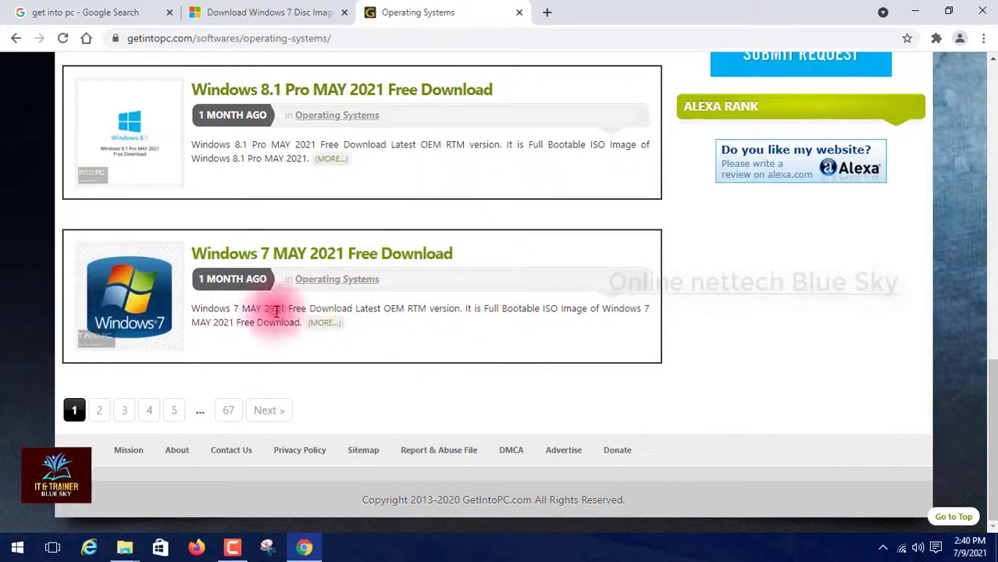
left_click(99, 411)
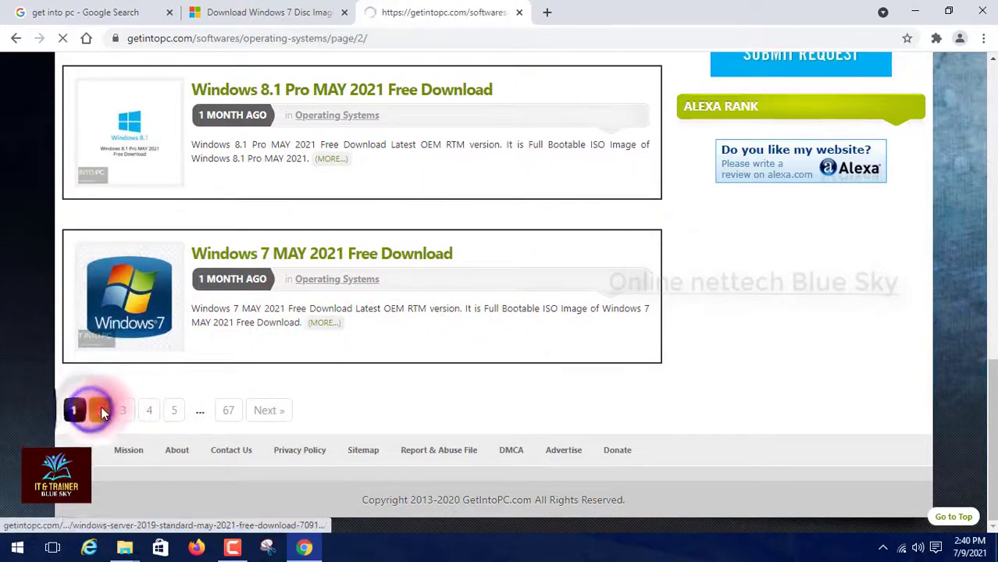
Review the operating system downloads on page 2 and continue to page 3.
scroll(264, 367, "down", 5)
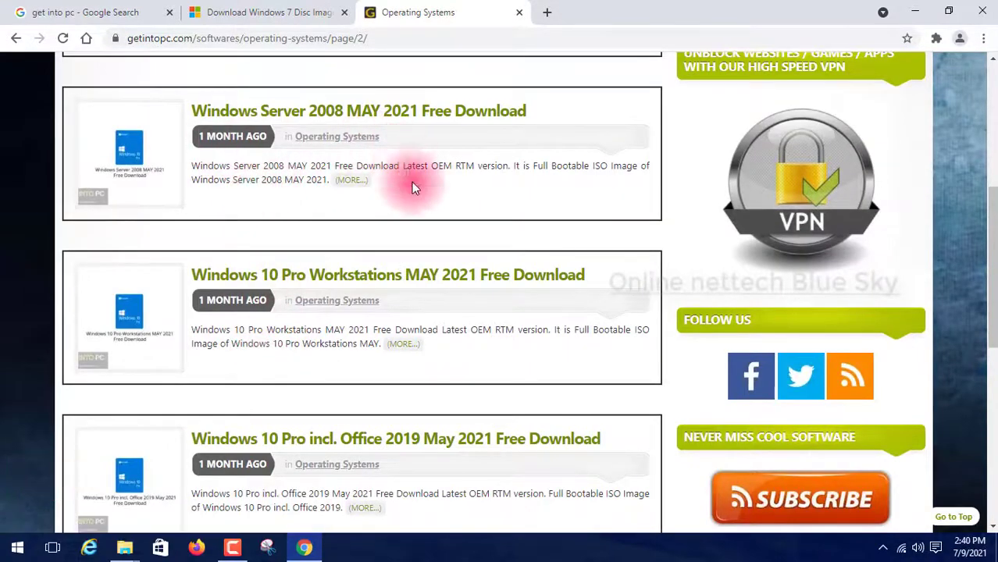
scroll(250, 308, "down", 3)
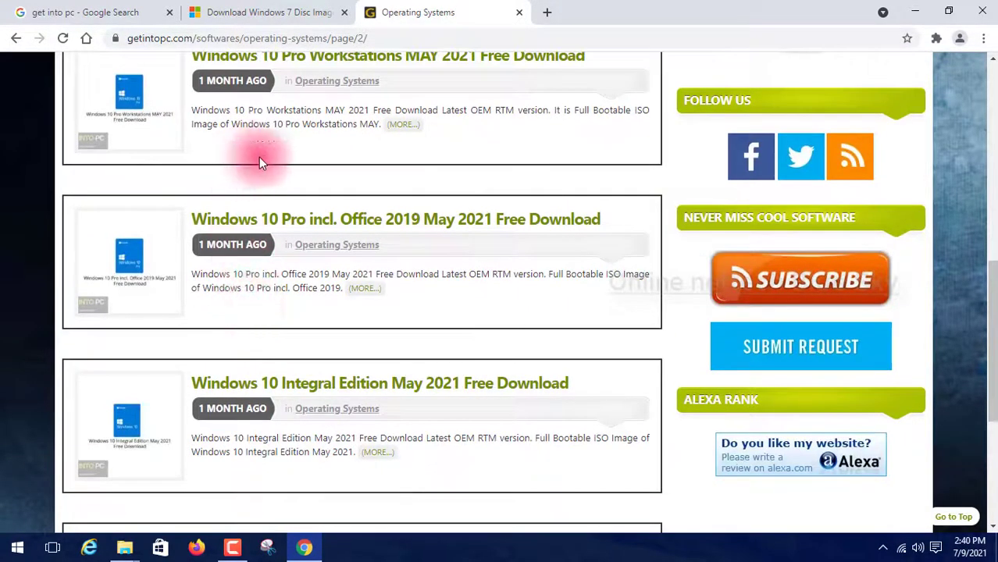
scroll(319, 282, "down", 3)
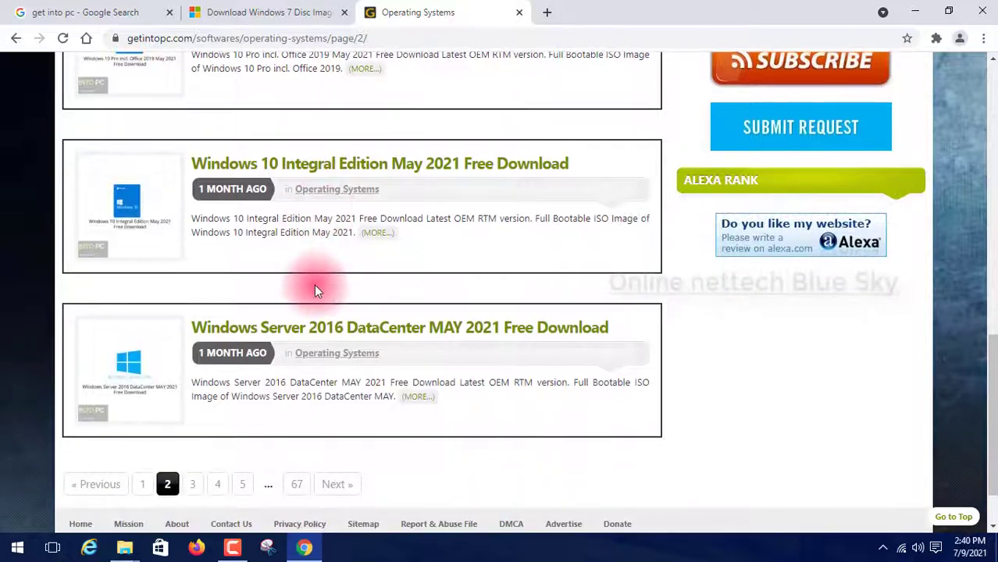
scroll(271, 281, "down", 1)
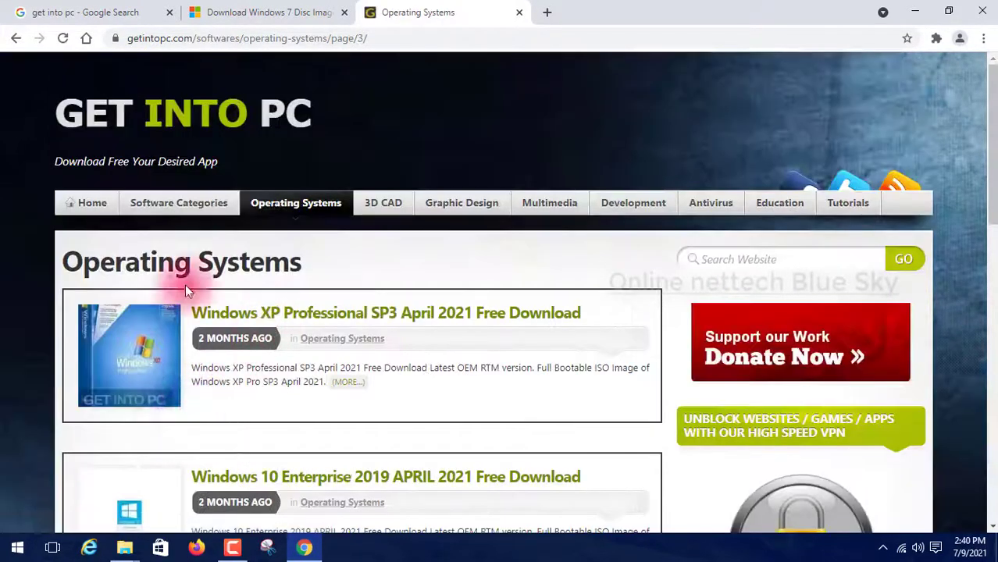
Browse the operating system downloads on page 3 and move on to page 4.
scroll(222, 269, "down", 4)
scroll(223, 282, "down", 2)
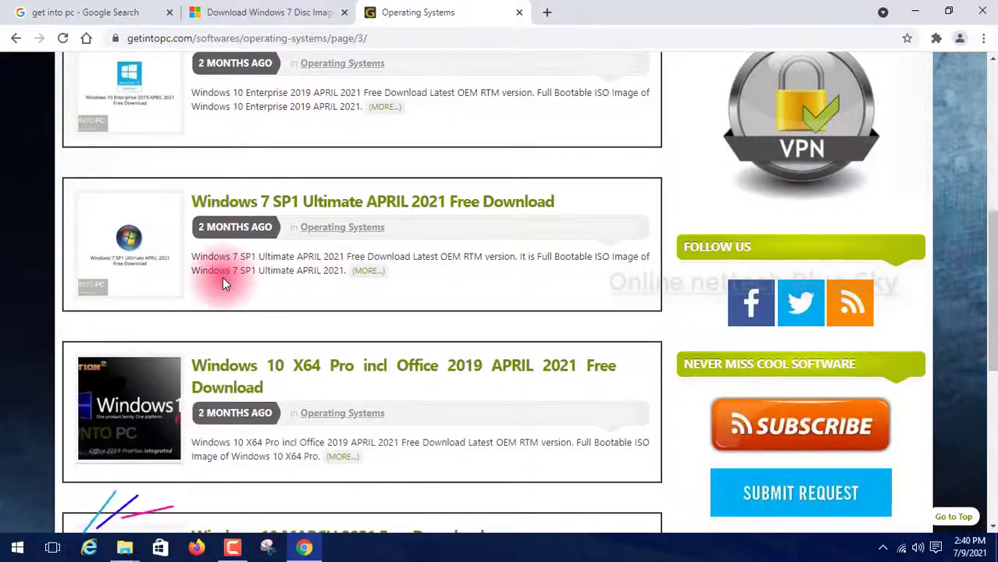
scroll(223, 282, "down", 6)
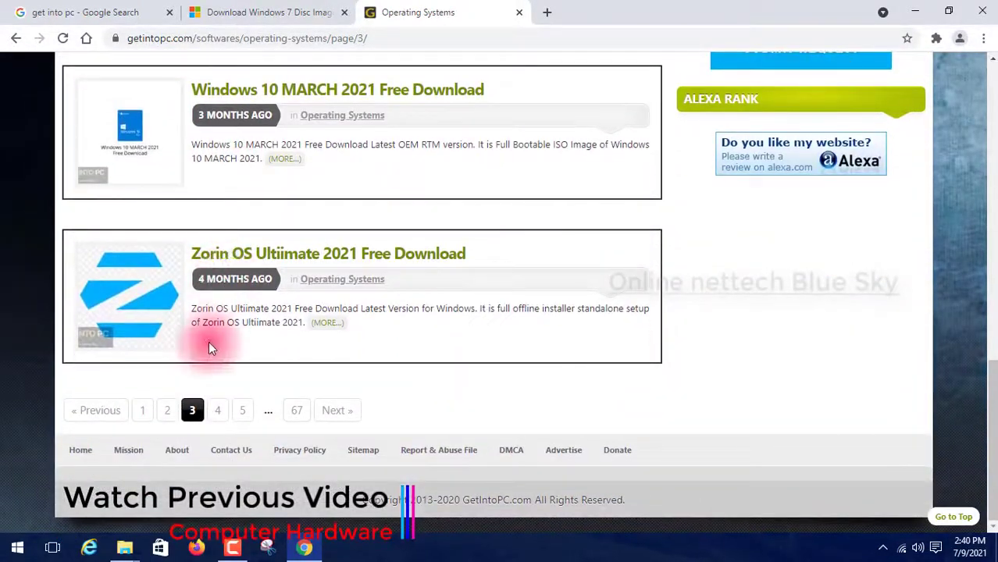
left_click(217, 410)
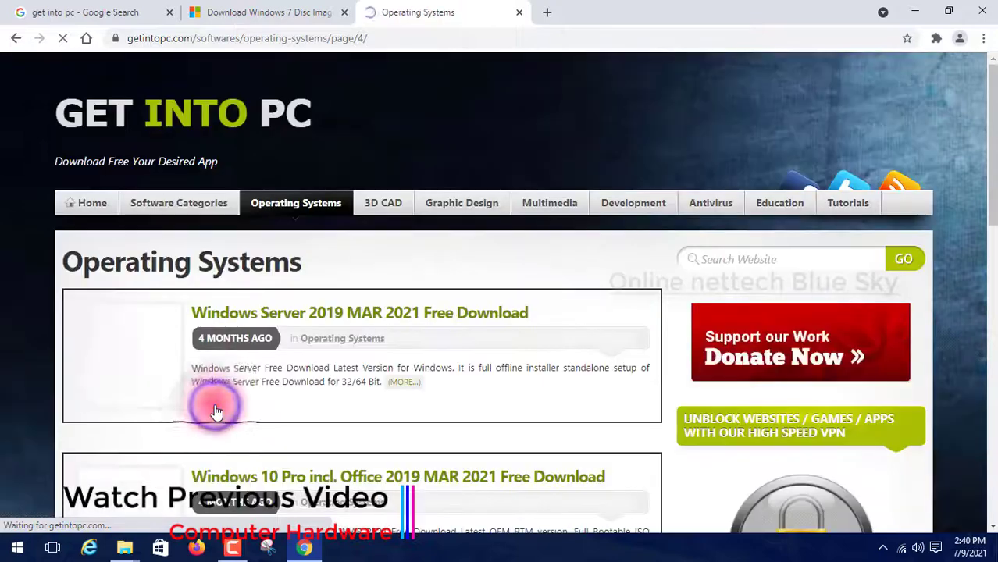
Examine the Windows downloads offered on page 4 of the Operating Systems category.
scroll(468, 382, "down", 7)
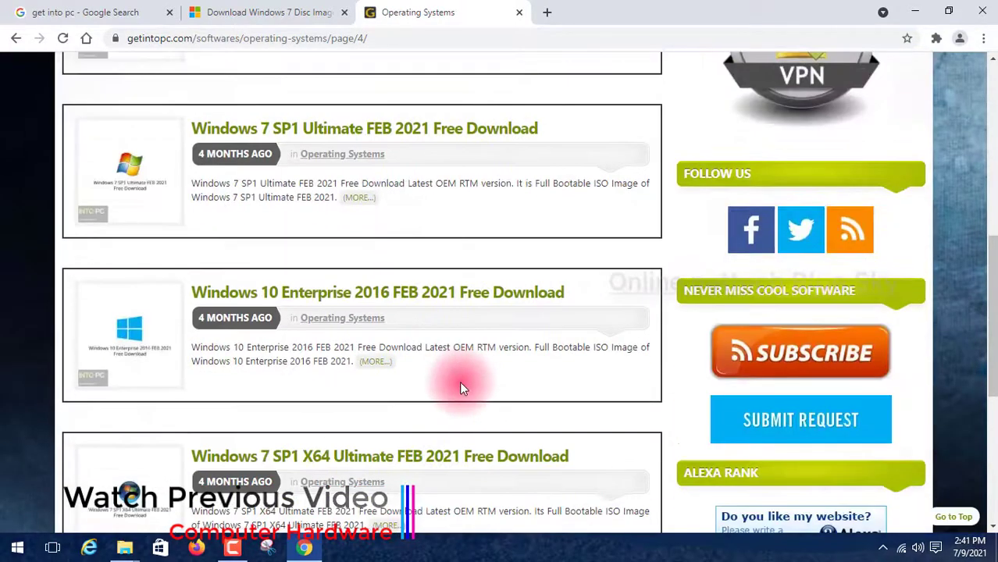
scroll(456, 382, "up", 1)
scroll(212, 264, "down", 5)
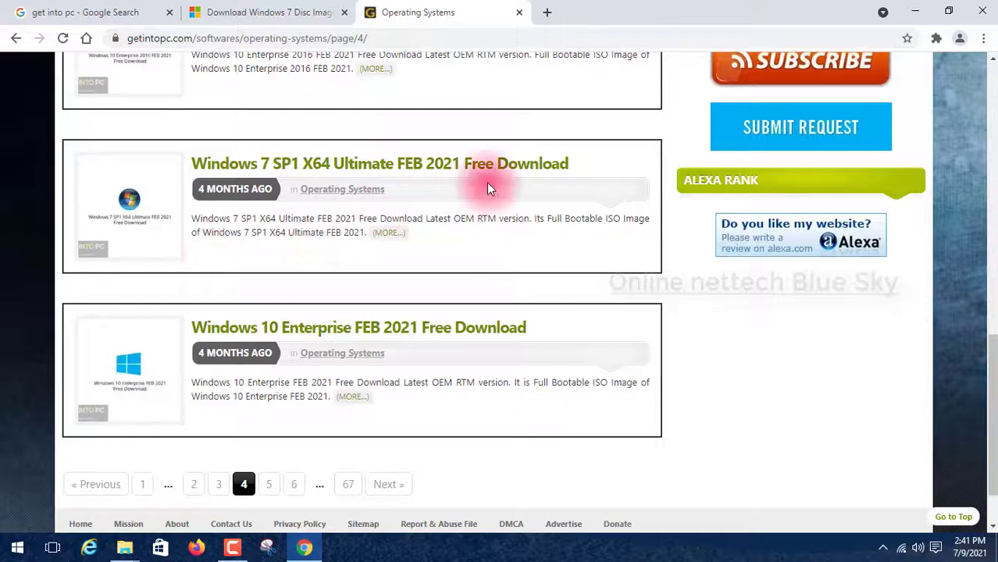
Go to page 5 of the operating system downloads, look through it and continue to page 7.
scroll(345, 368, "down", 1)
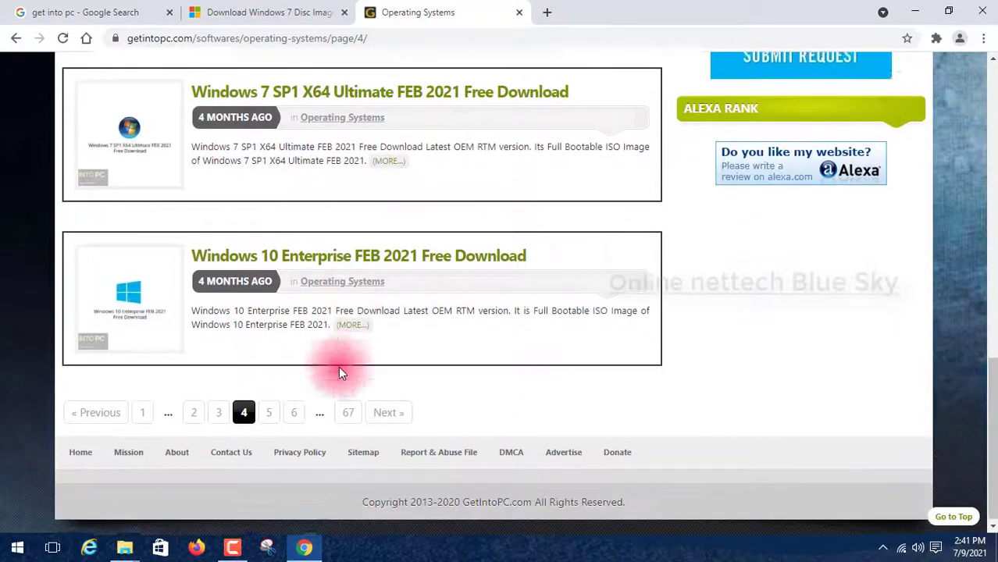
left_click(273, 412)
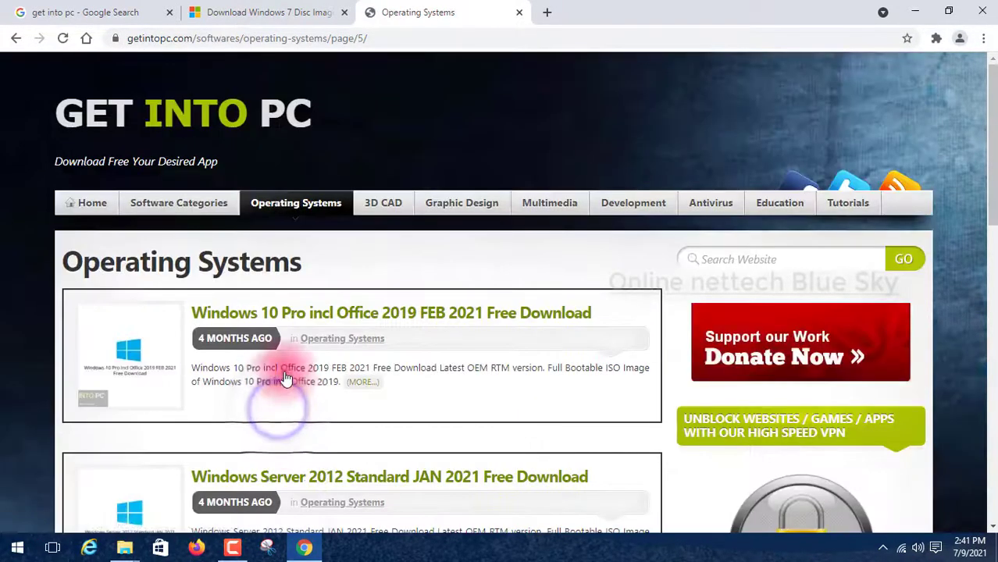
scroll(289, 316, "down", 10)
scroll(289, 312, "down", 2)
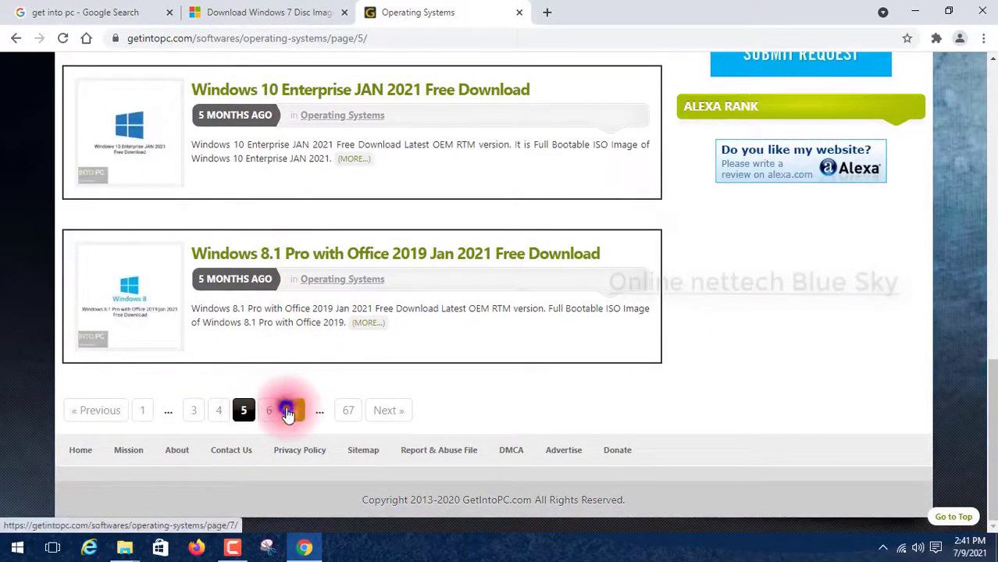
left_click(293, 411)
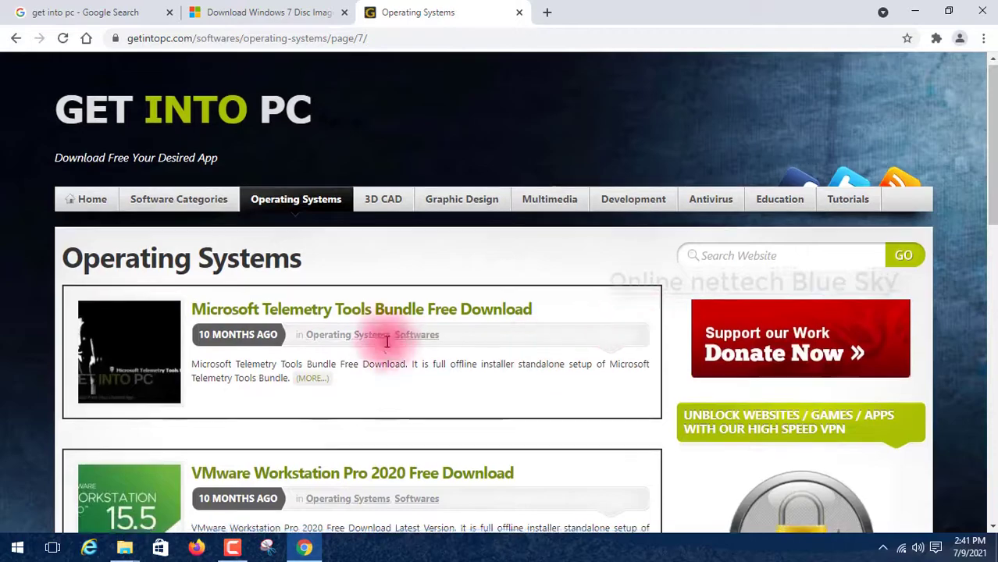
Look through the Windows downloads listed on page 7 of the Operating Systems category.
scroll(383, 341, "down", 5)
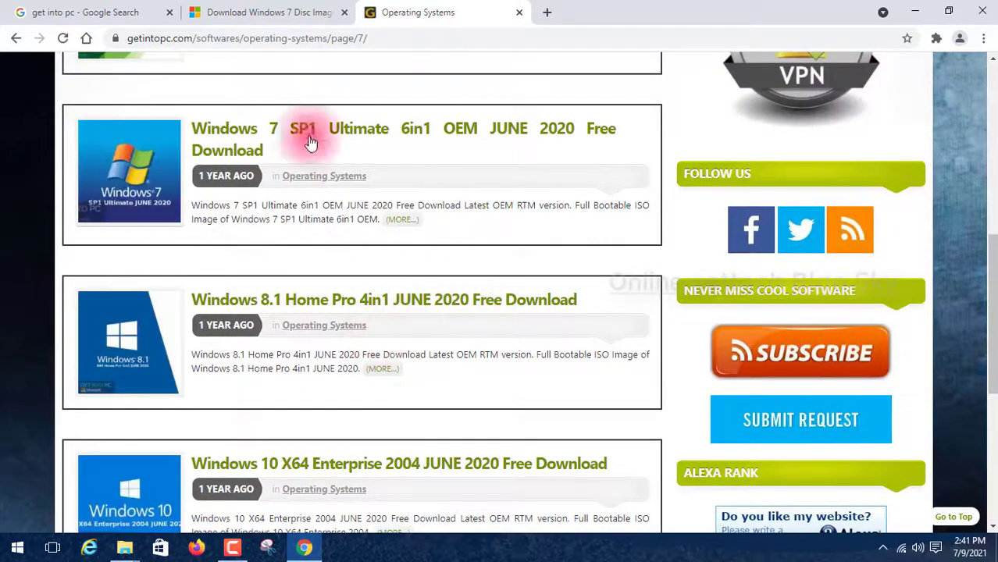
scroll(372, 366, "down", 3)
scroll(645, 327, "up", 8)
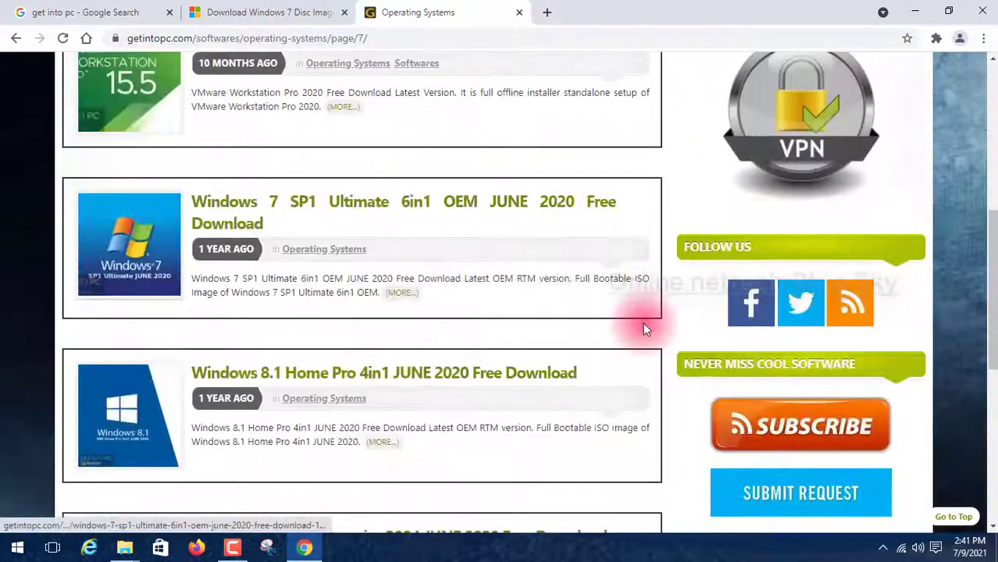
Search the Get Into PC site for "window 7 all in one".
scroll(563, 295, "up", 2)
left_click(731, 261)
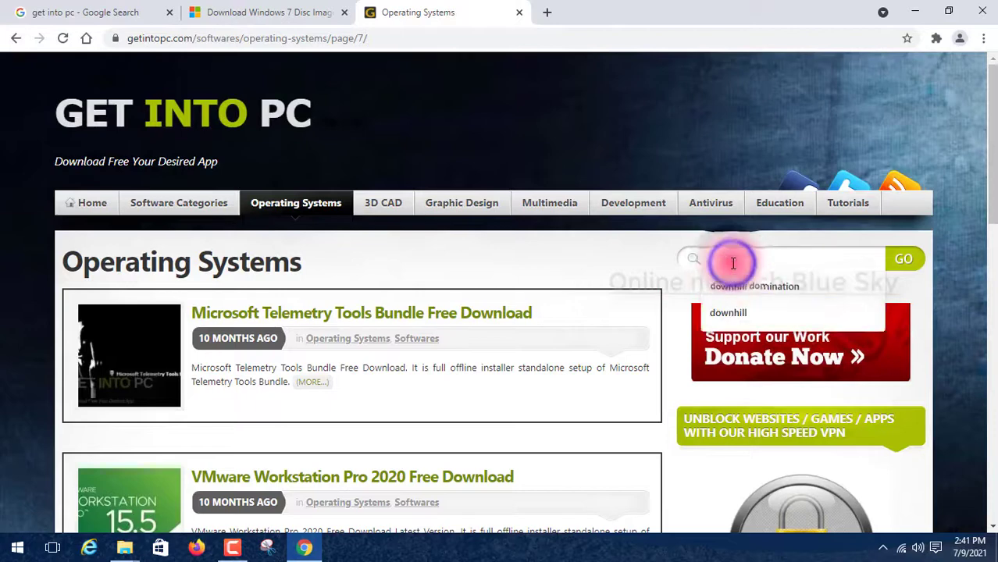
type("window 7")
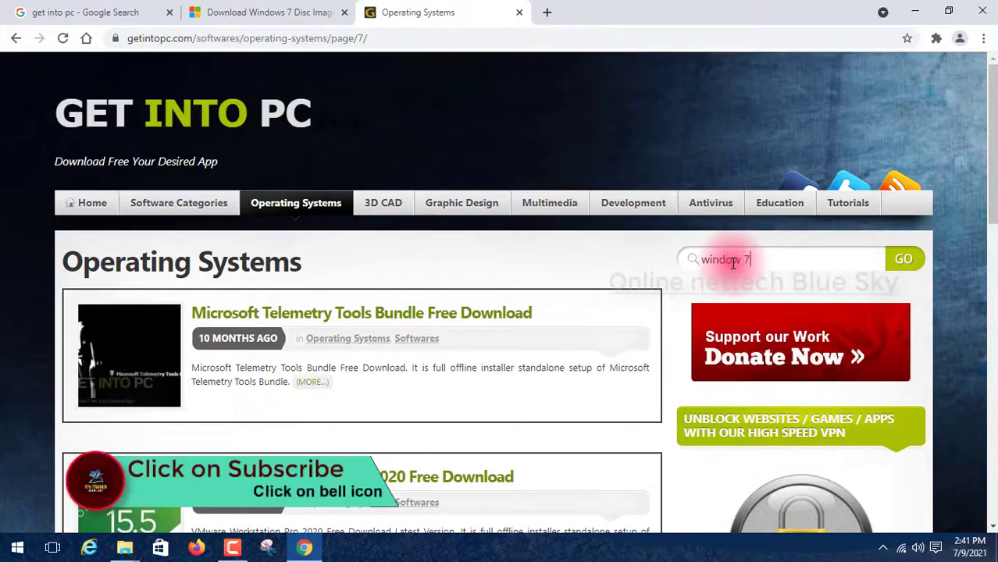
type("all")
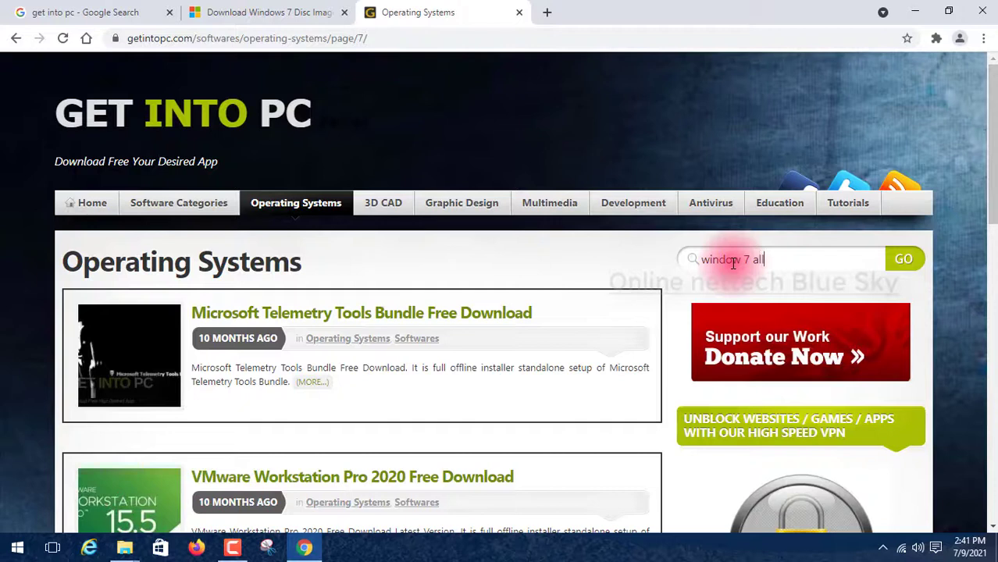
type(" in onr")
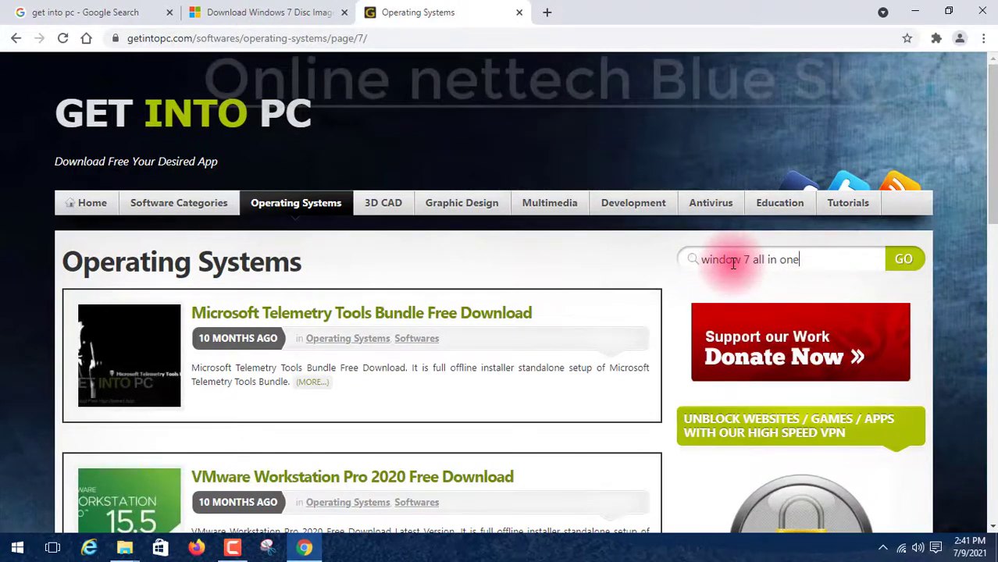
key("Return")
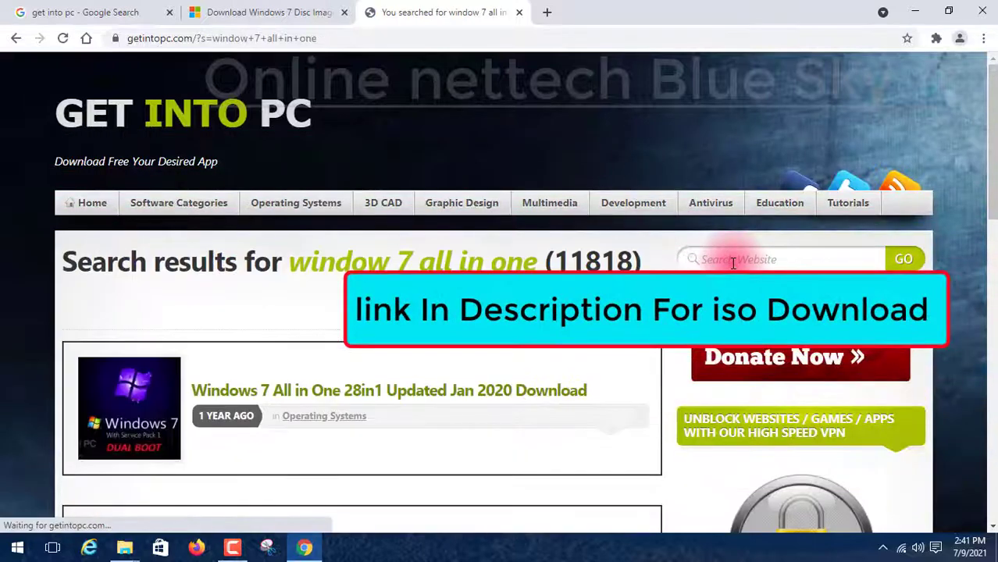
Look through the search results and open the Windows 7 All in One 28in1 Updated Jan 2020 download page in a new tab.
scroll(499, 312, "down", 3)
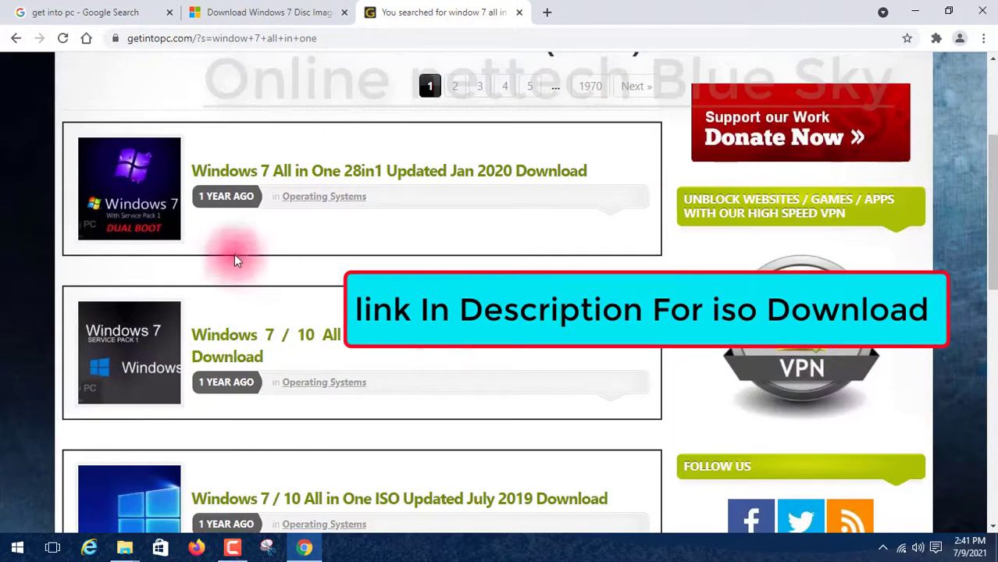
scroll(403, 238, "down", 1)
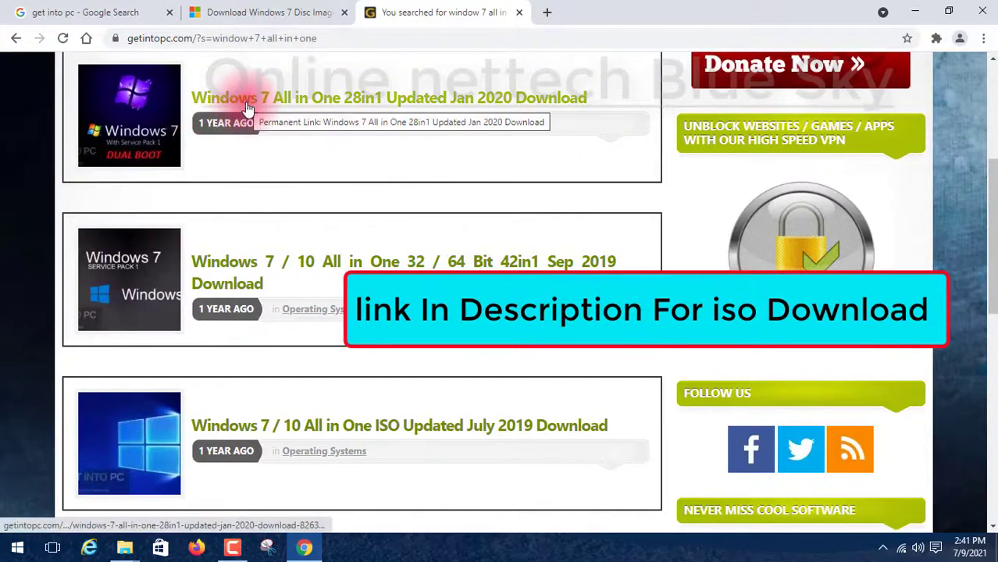
scroll(314, 305, "down", 2)
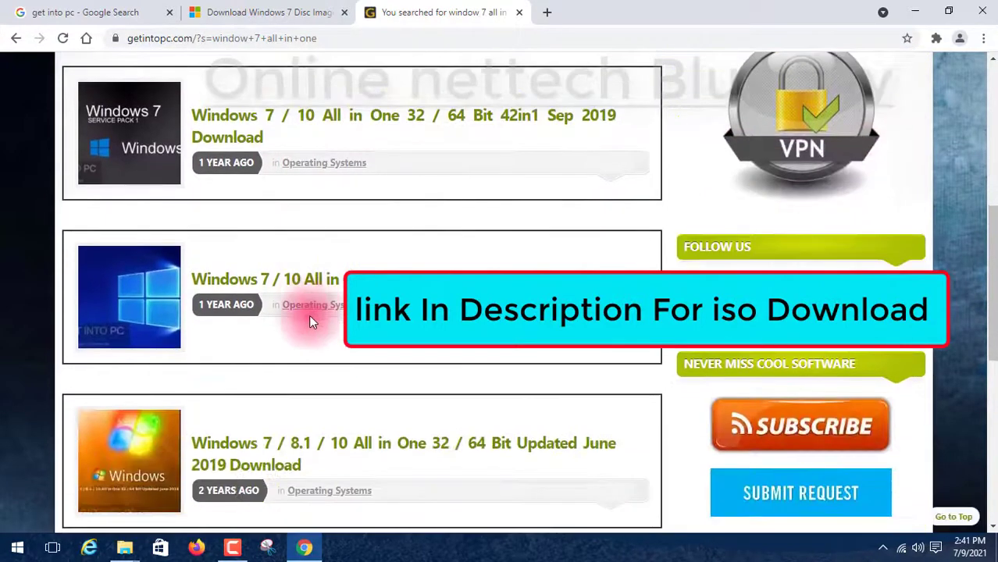
scroll(313, 343, "down", 3)
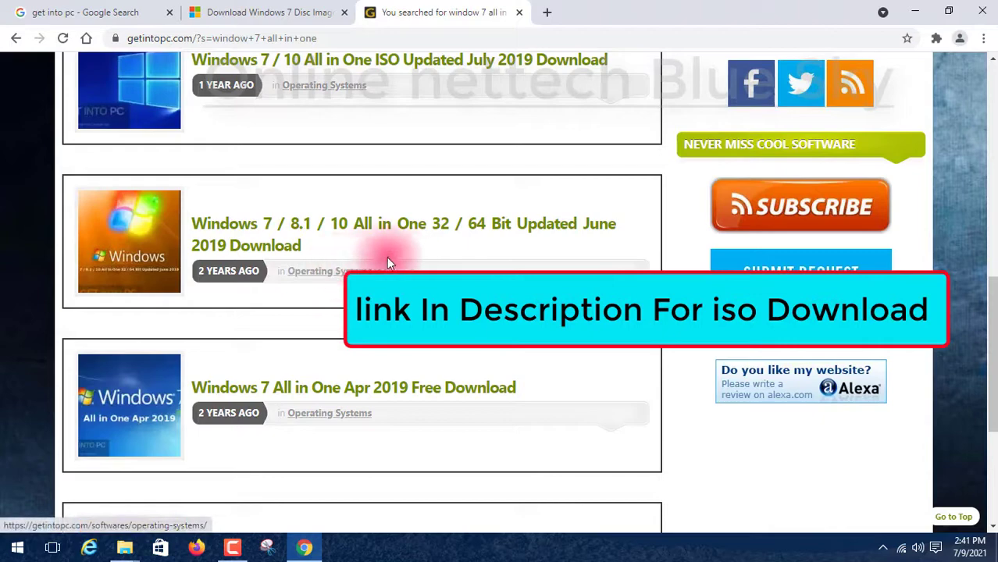
scroll(337, 270, "up", 6)
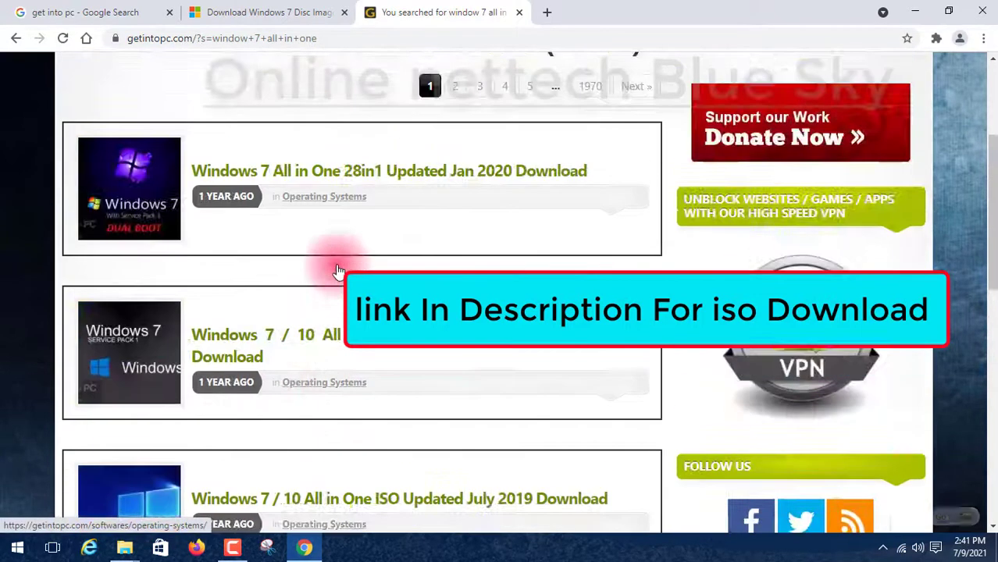
right_click(308, 171)
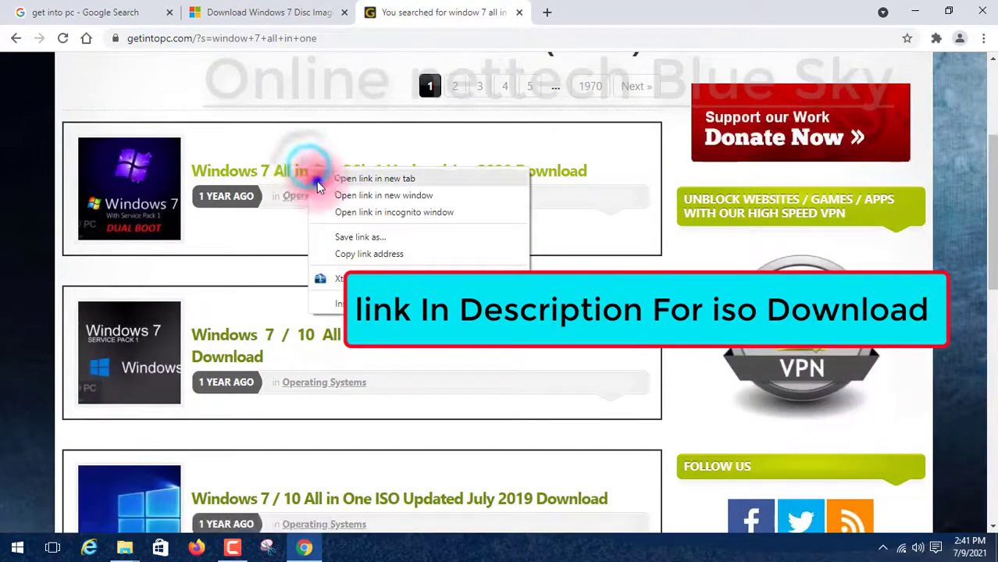
left_click(319, 184)
left_click(547, 13)
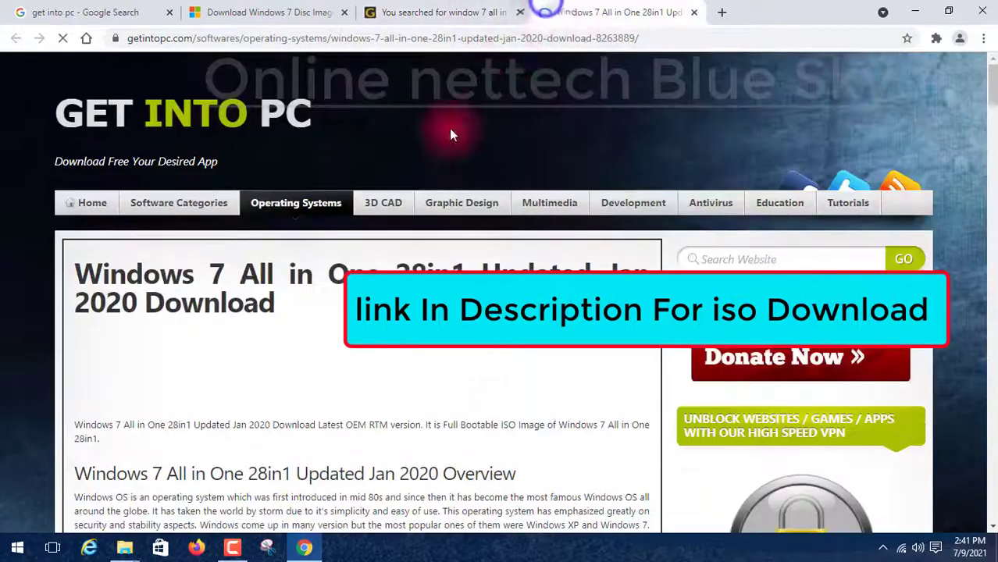
Examine the release info on the Windows 7 All in One page, including the ISO file's name, size and format.
scroll(192, 315, "down", 10)
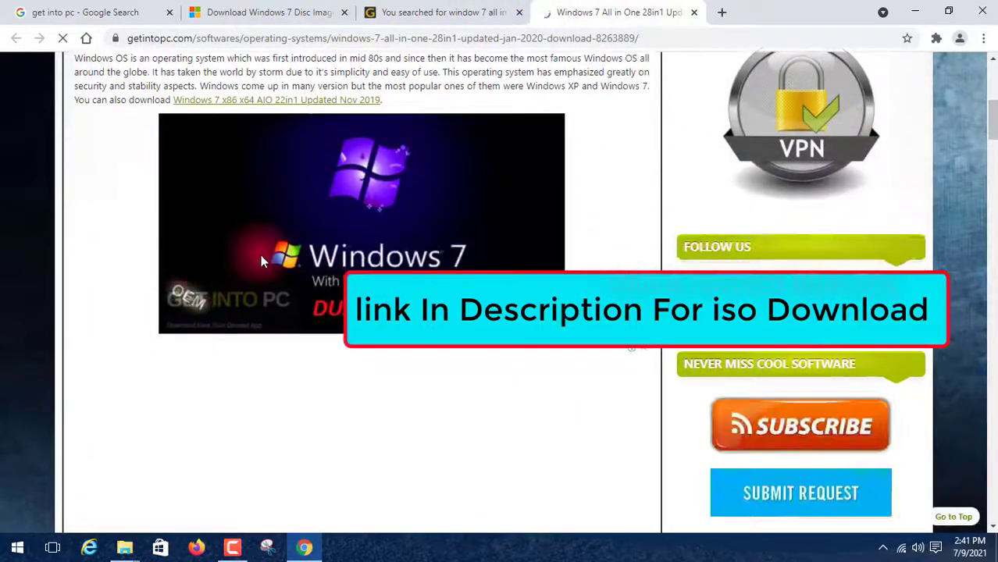
scroll(260, 260, "down", 7)
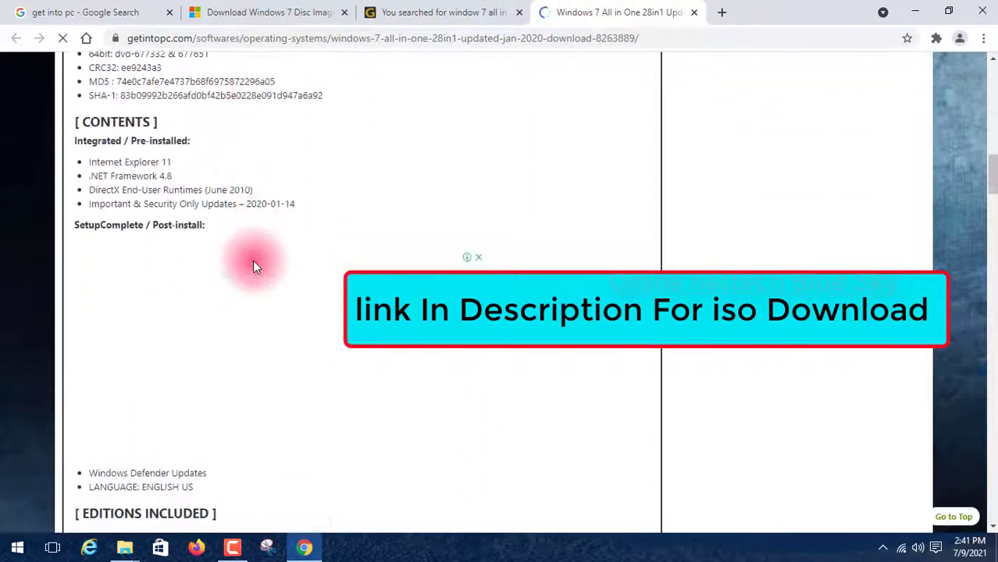
scroll(258, 265, "up", 3)
scroll(257, 265, "up", 1)
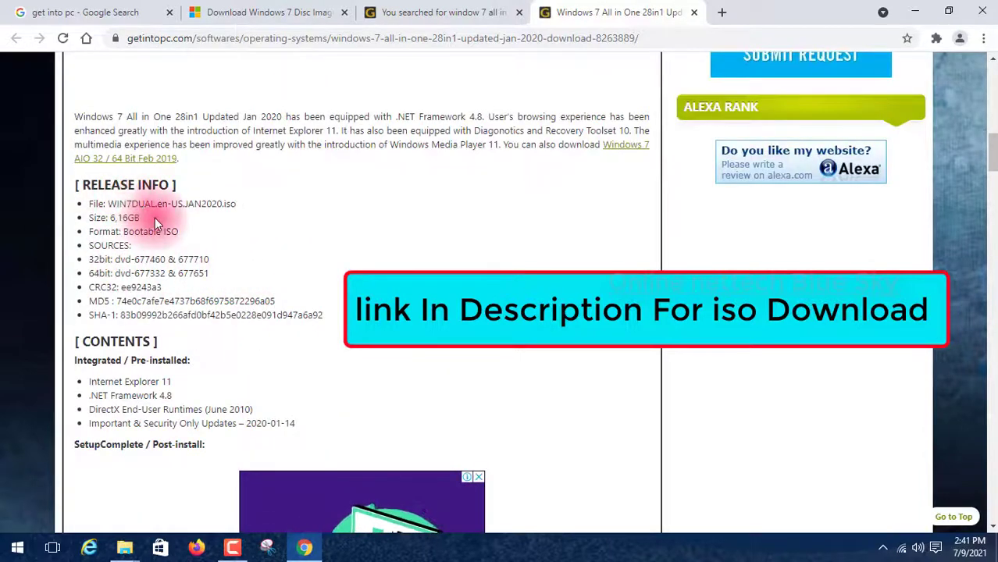
left_click_drag(155, 217, 128, 188)
left_click(129, 195)
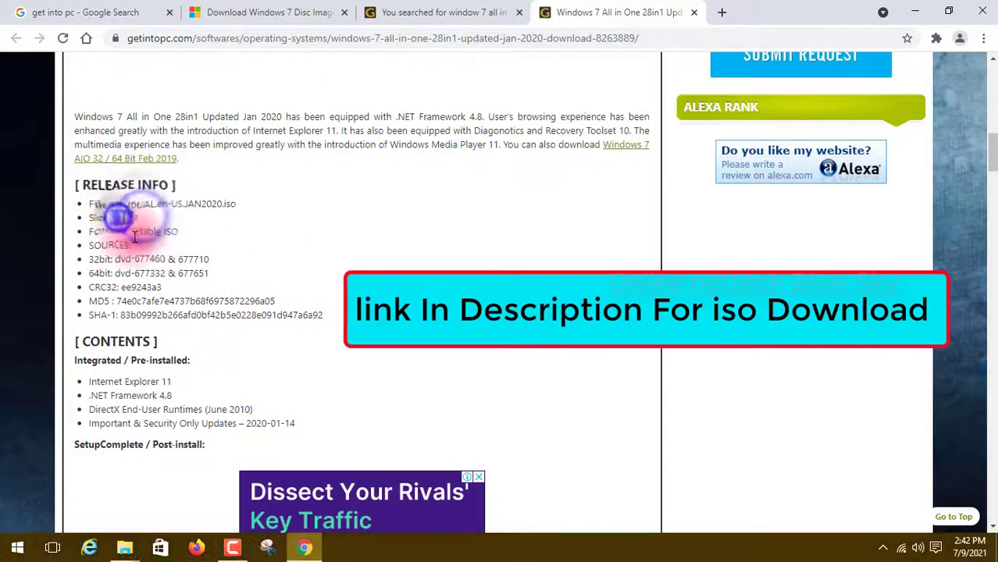
Review the sources, the integrated contents and the included 32-bit and 64-bit Windows 7 editions.
scroll(164, 248, "down", 1)
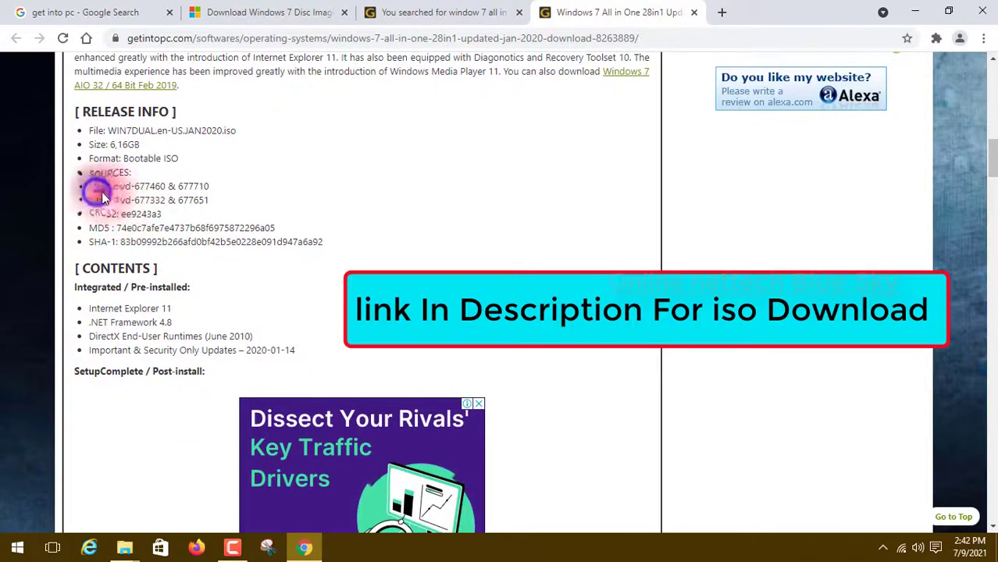
scroll(101, 191, "down", 2)
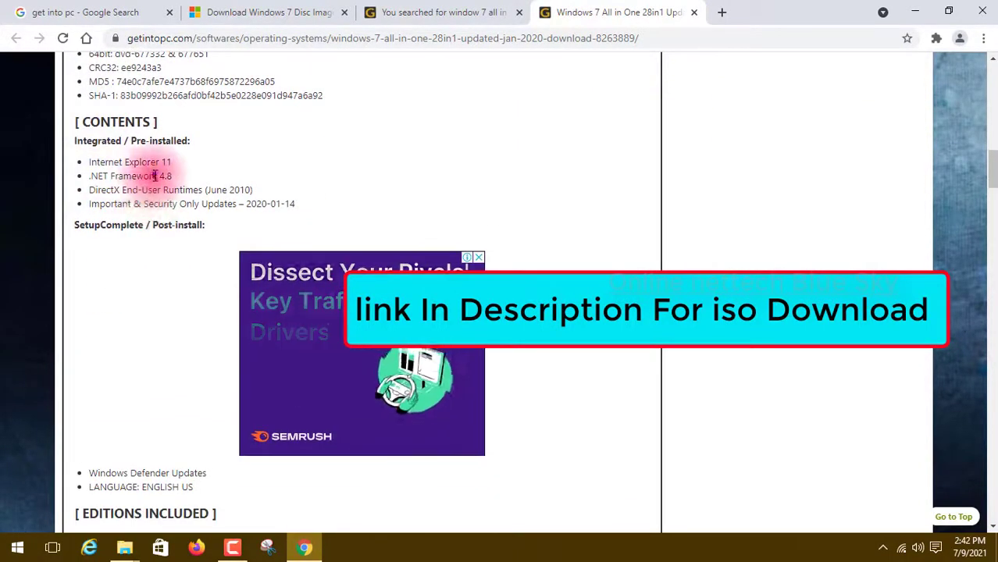
scroll(185, 201, "down", 2)
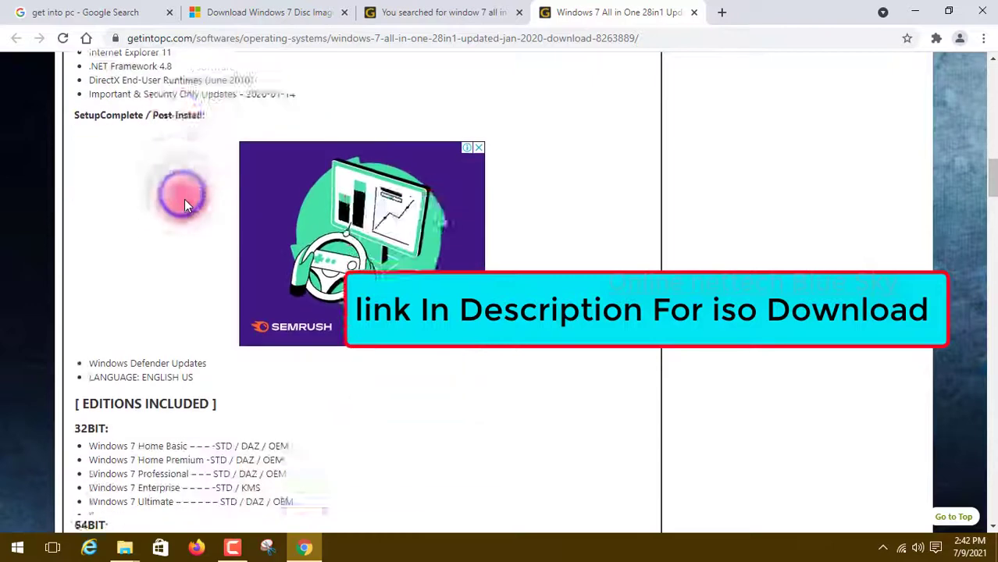
scroll(184, 199, "down", 4)
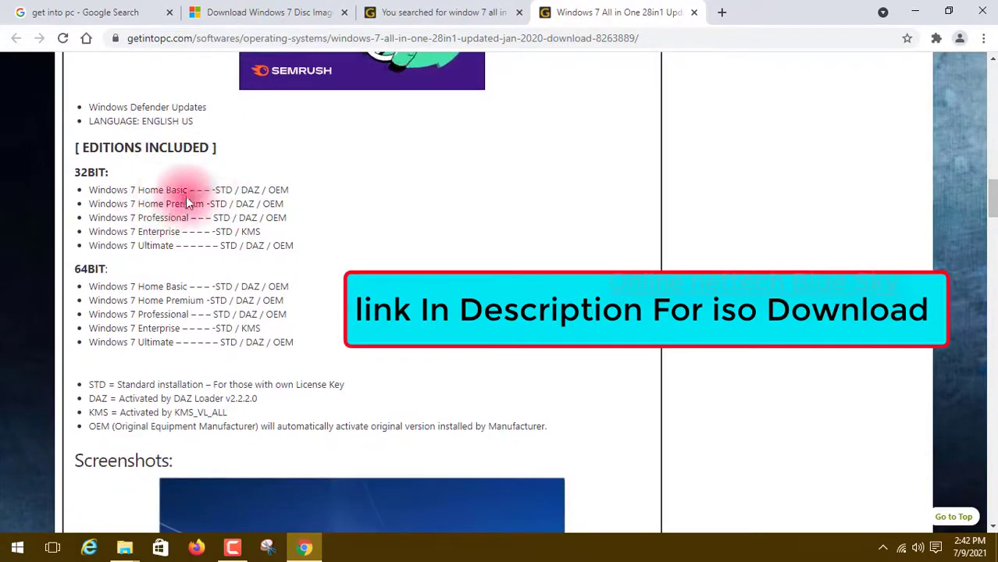
left_click_drag(187, 202, 158, 257)
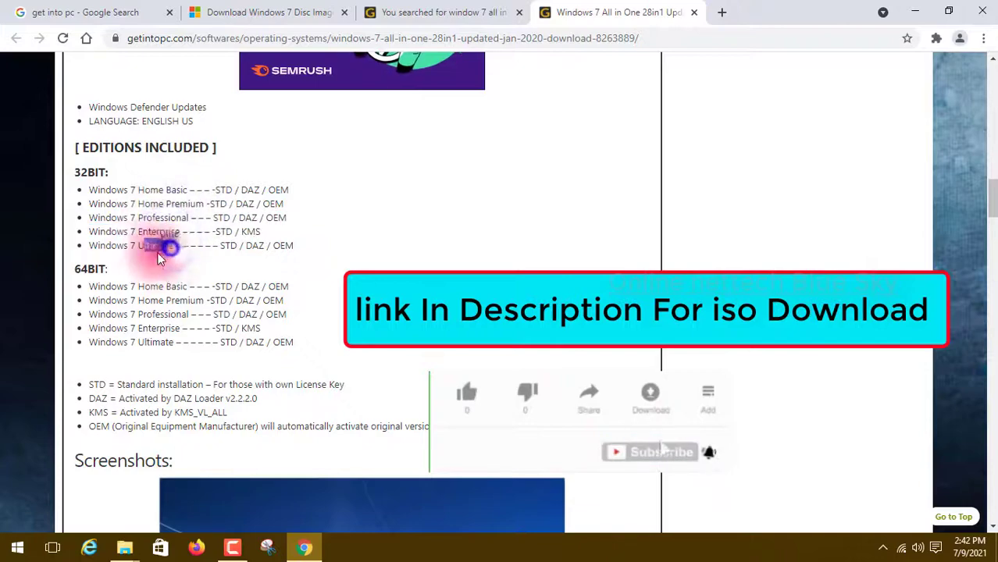
Look through the installation screenshots and system requirements down to the full setup download link.
scroll(158, 258, "down", 5)
scroll(212, 151, "down", 6)
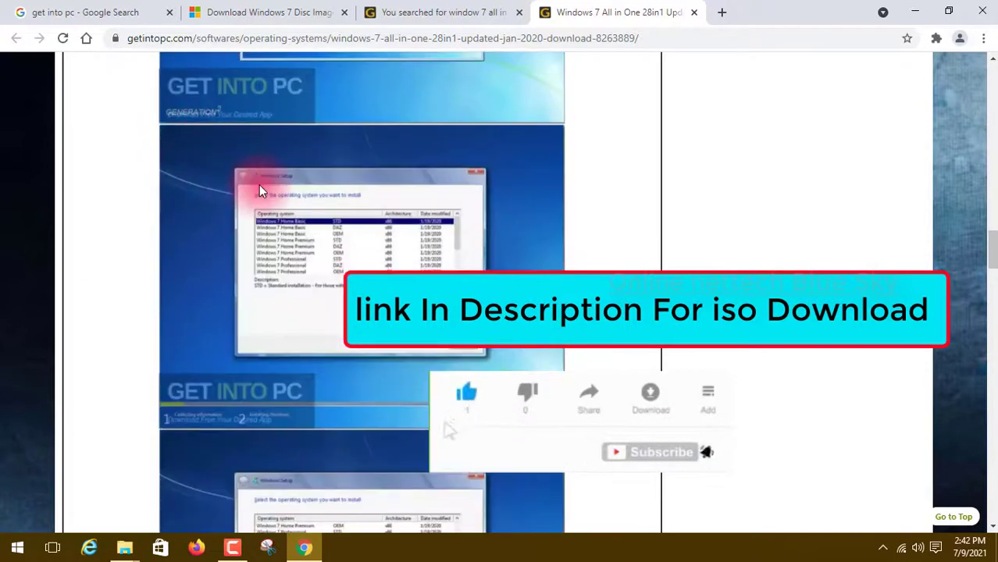
scroll(260, 189, "down", 5)
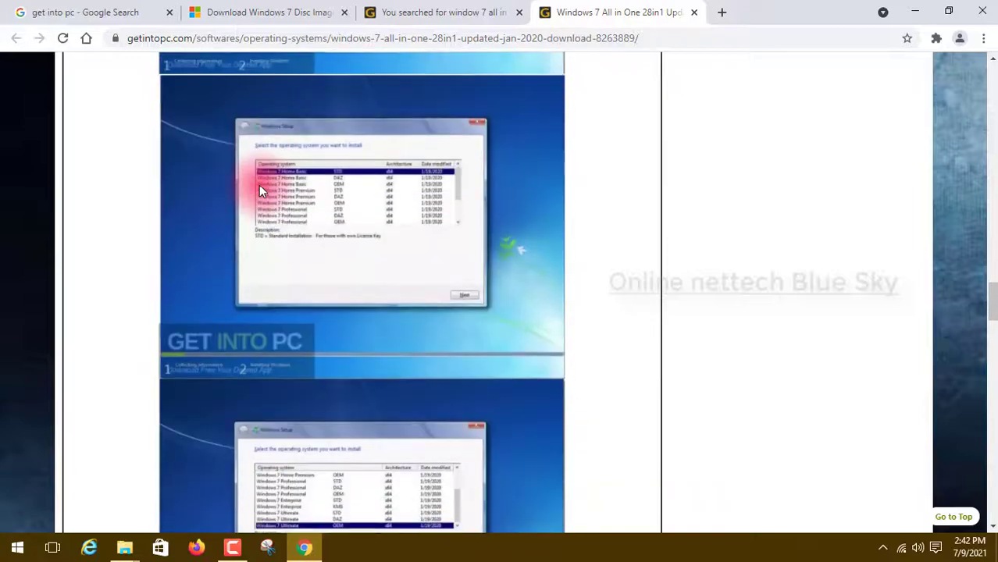
scroll(258, 184, "down", 8)
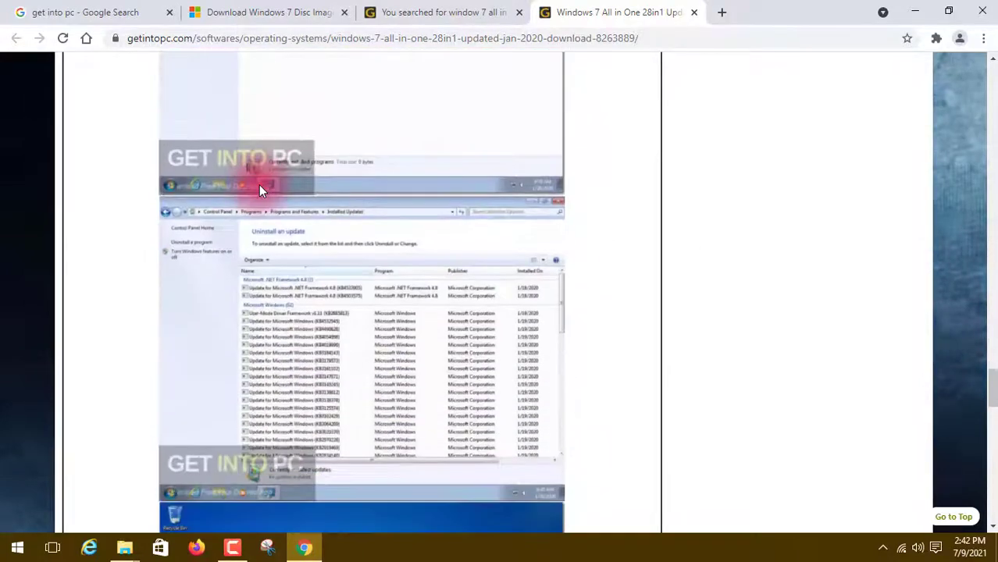
scroll(259, 184, "down", 8)
scroll(190, 133, "down", 5)
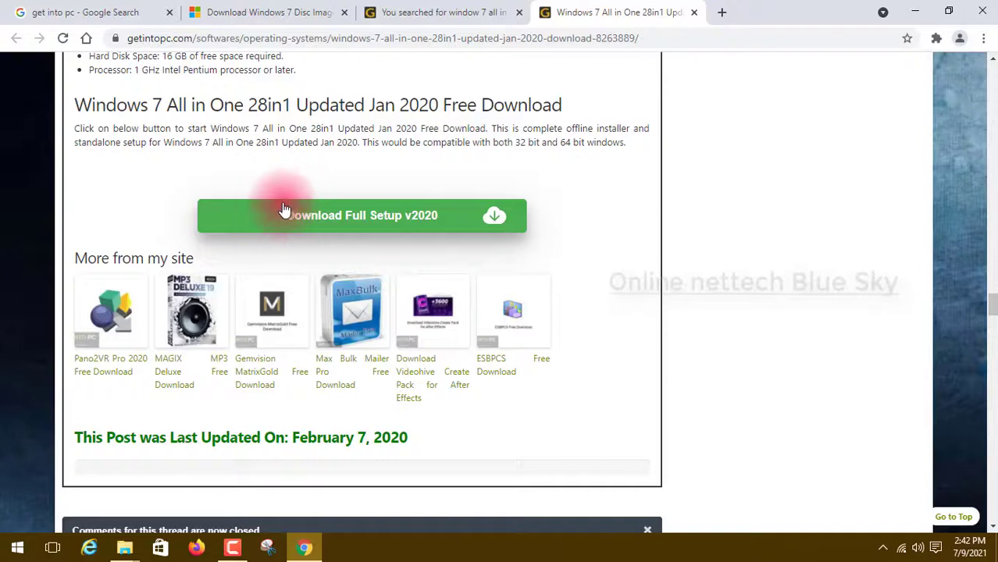
Return to the Google results and search for "download manager".
left_click(110, 7)
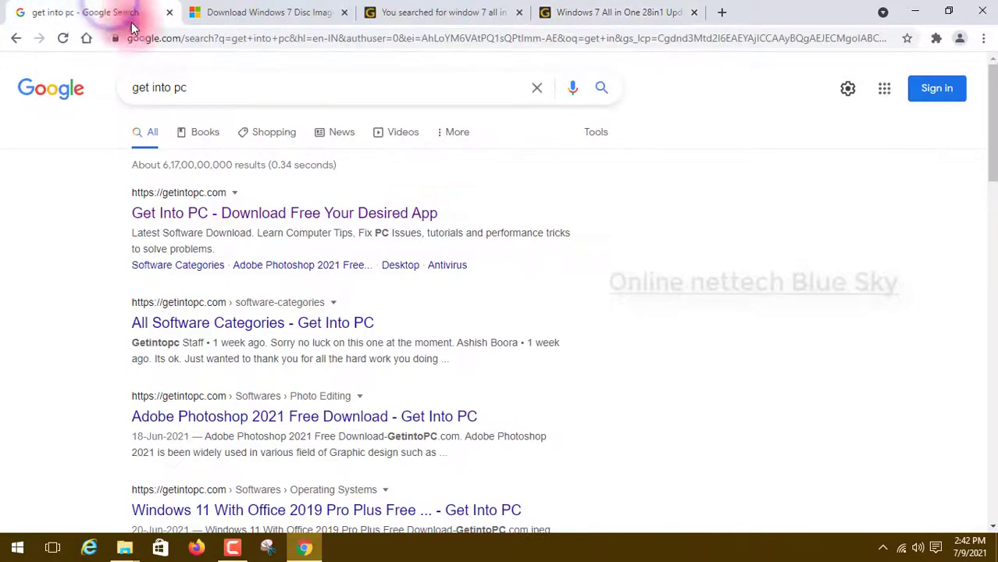
left_click(198, 79)
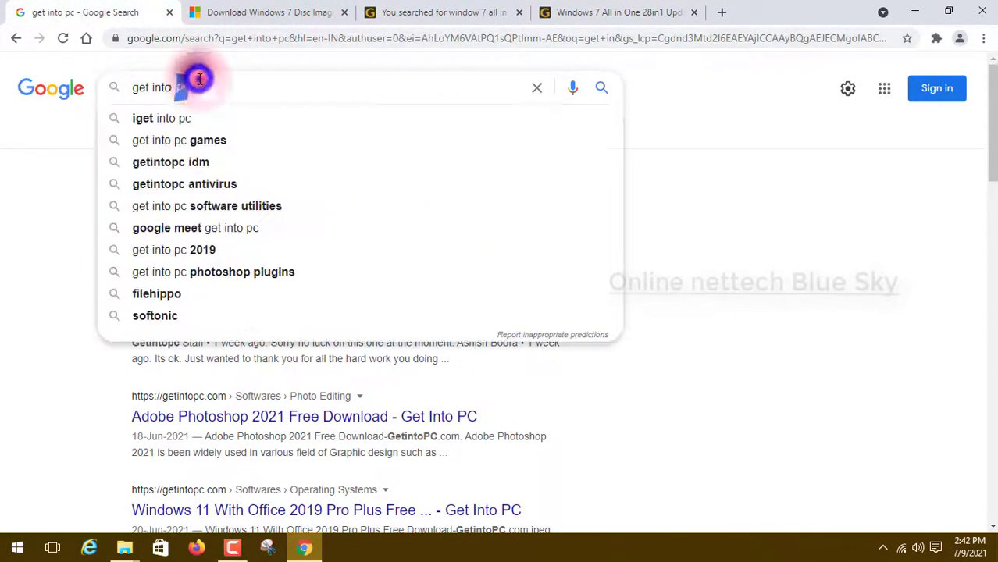
double_click(199, 79)
type("down")
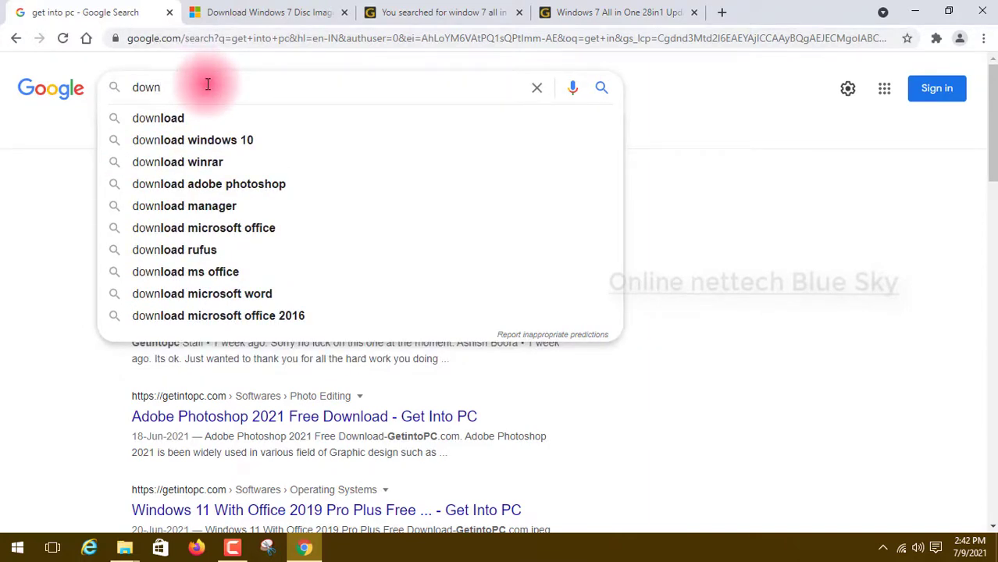
type("load ma")
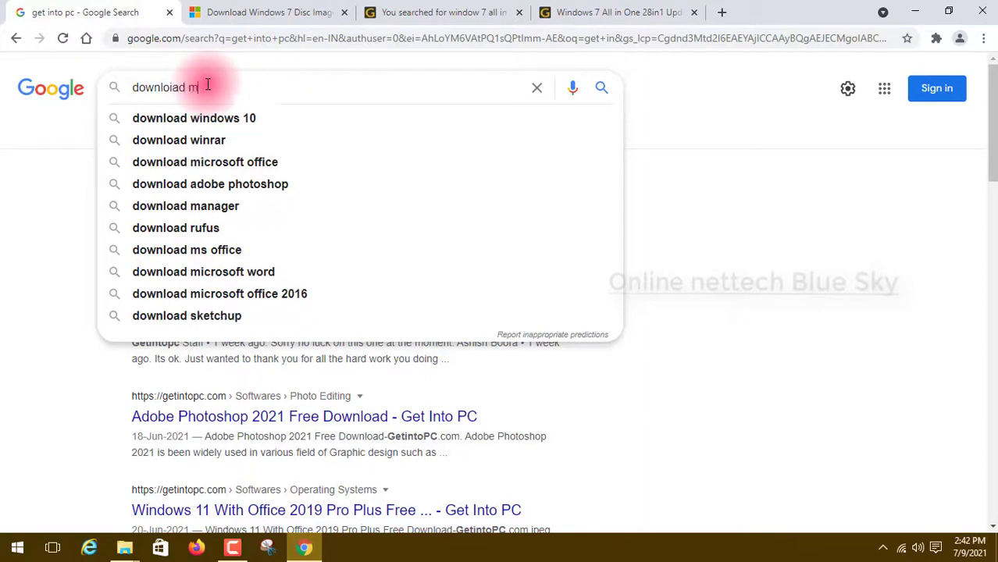
left_click(222, 117)
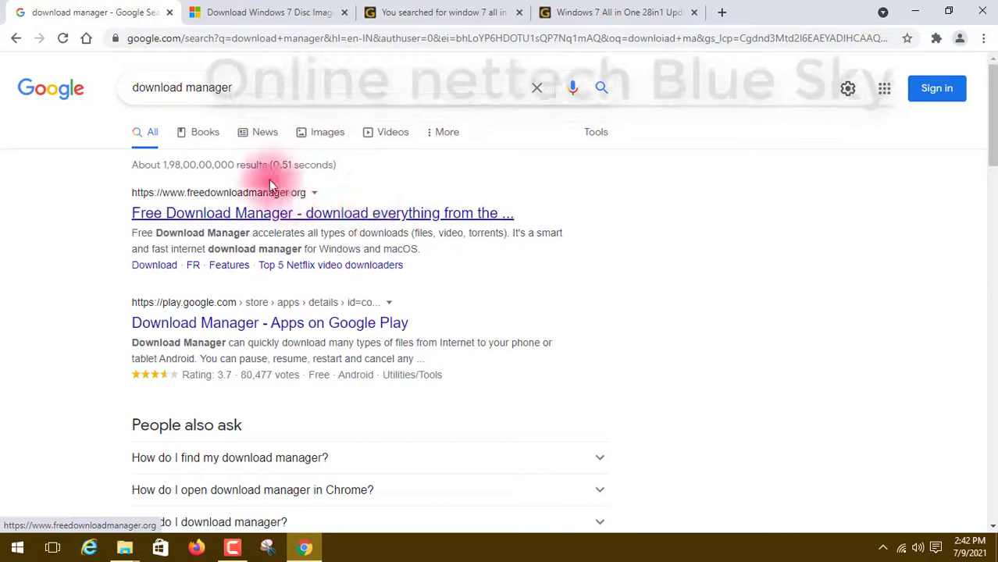
Open the Free Download Manager website from the search results and look over its home page.
left_click(320, 220)
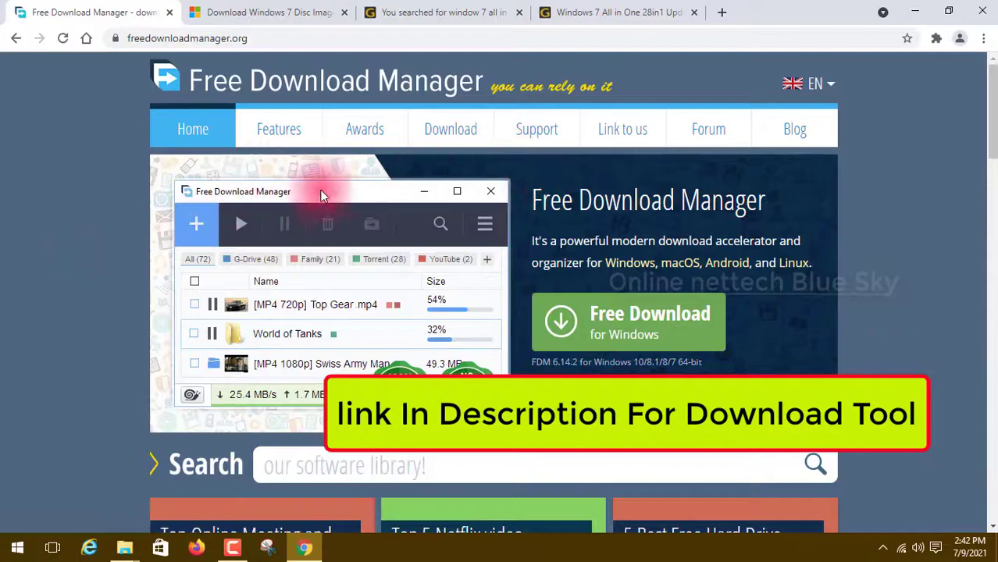
scroll(512, 295, "down", 5)
scroll(562, 266, "up", 4)
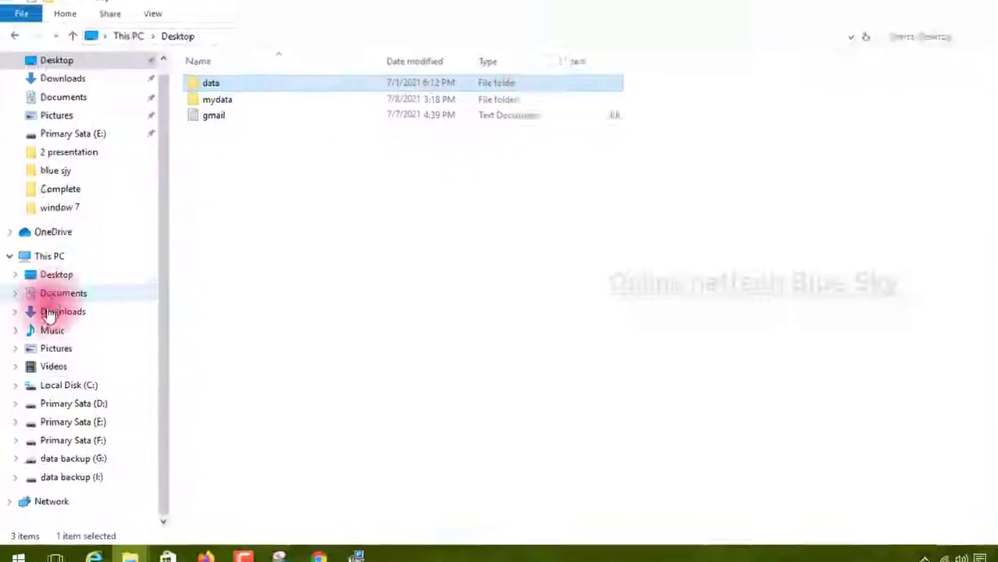
Run fdm_x64_setup from the Downloads folder, allow it to run and choose to install for all users.
left_click(63, 310)
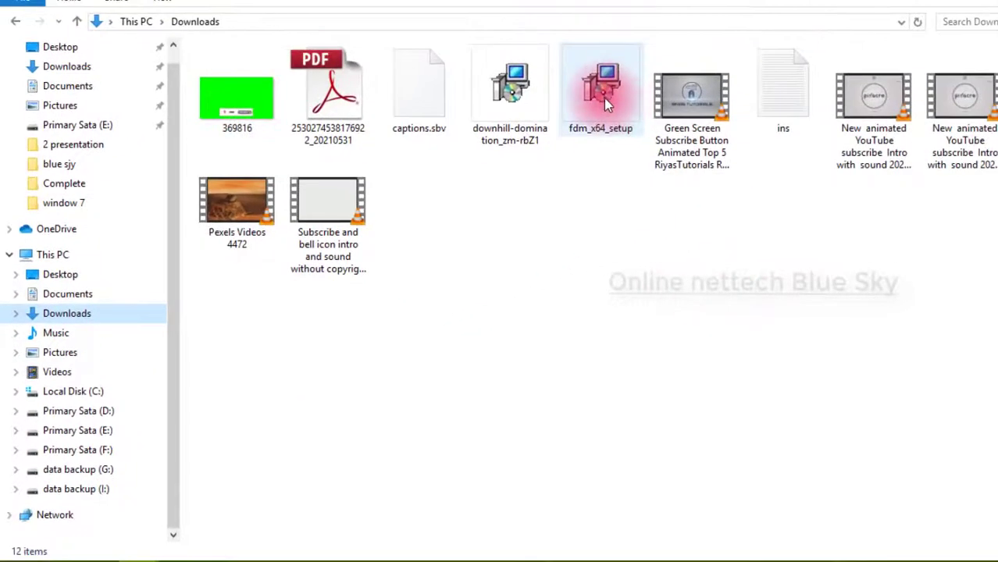
left_click(602, 113)
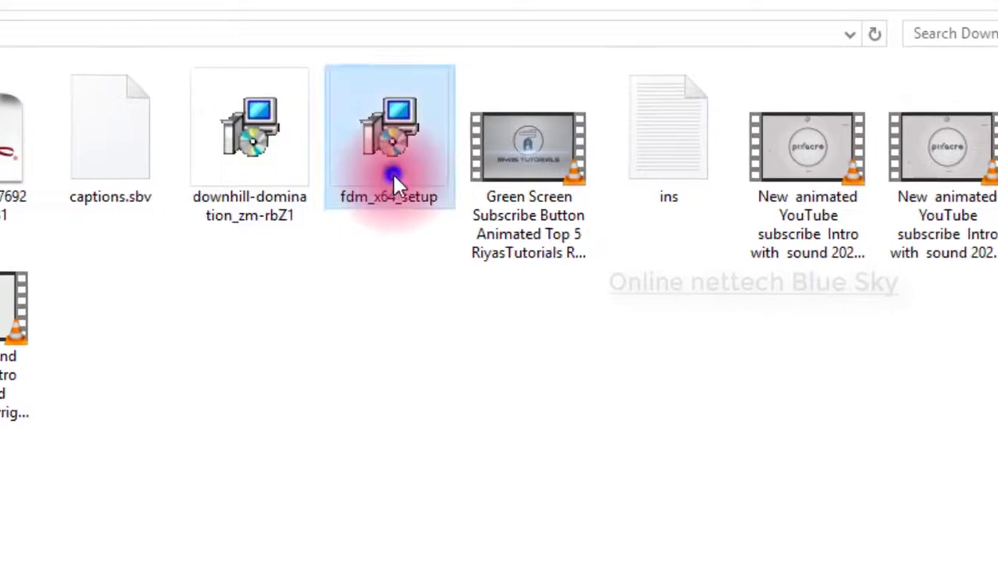
double_click(390, 128)
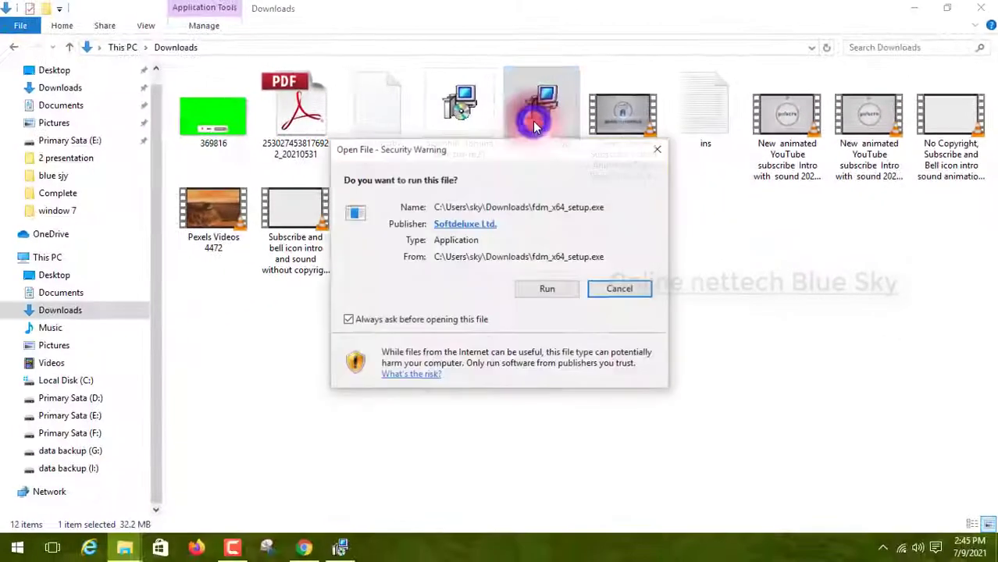
left_click(539, 288)
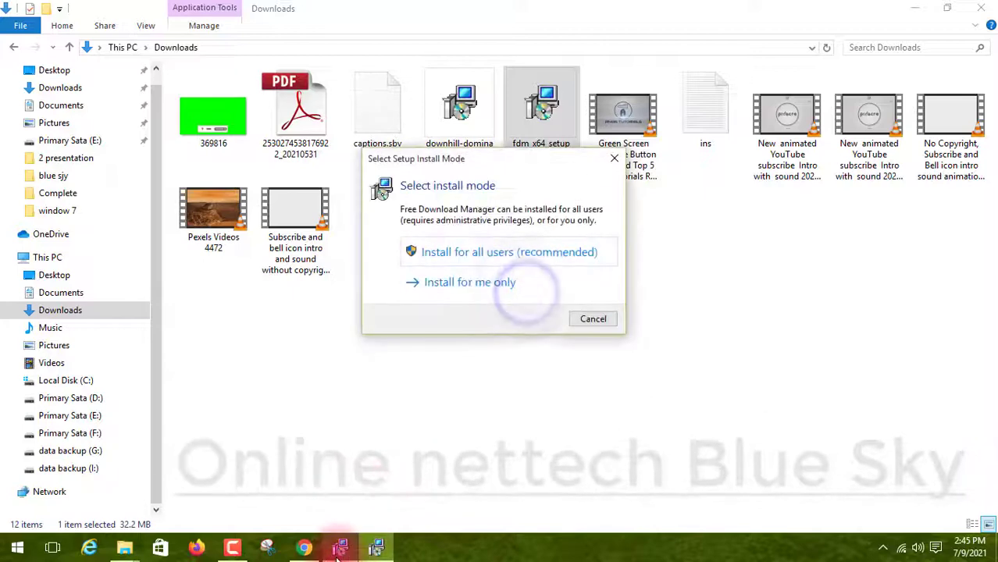
key("Return")
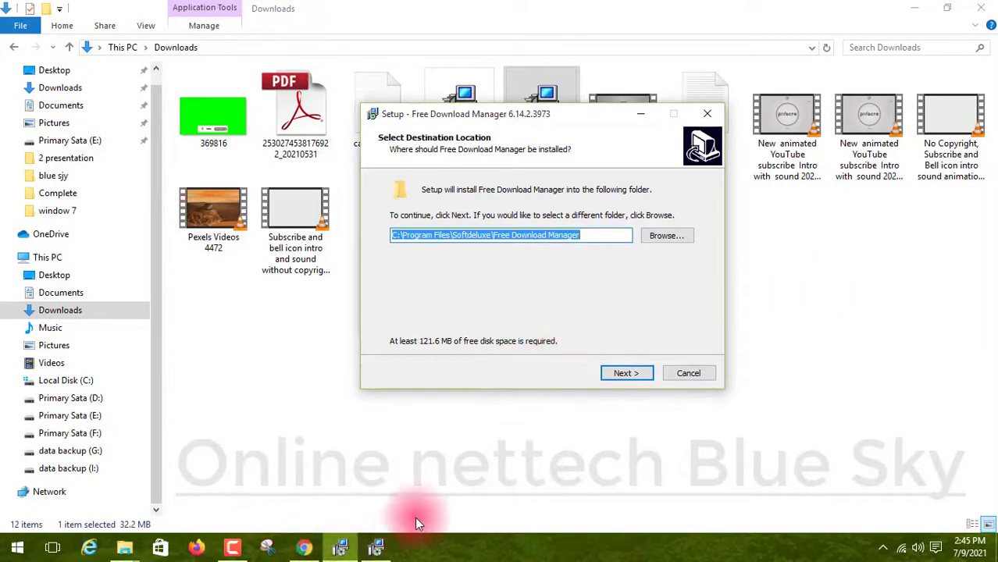
left_click(463, 260)
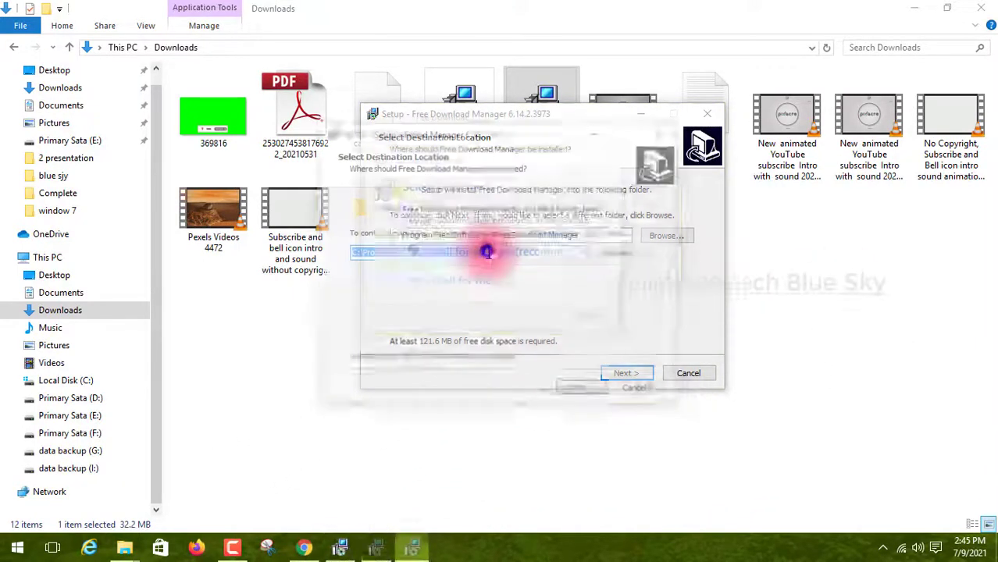
Exit the duplicate setup and install Free Download Manager in C:\Program Files\Softdeluxe\Free Download Manager with desktop and Quick Launch shortcuts.
left_click(706, 113)
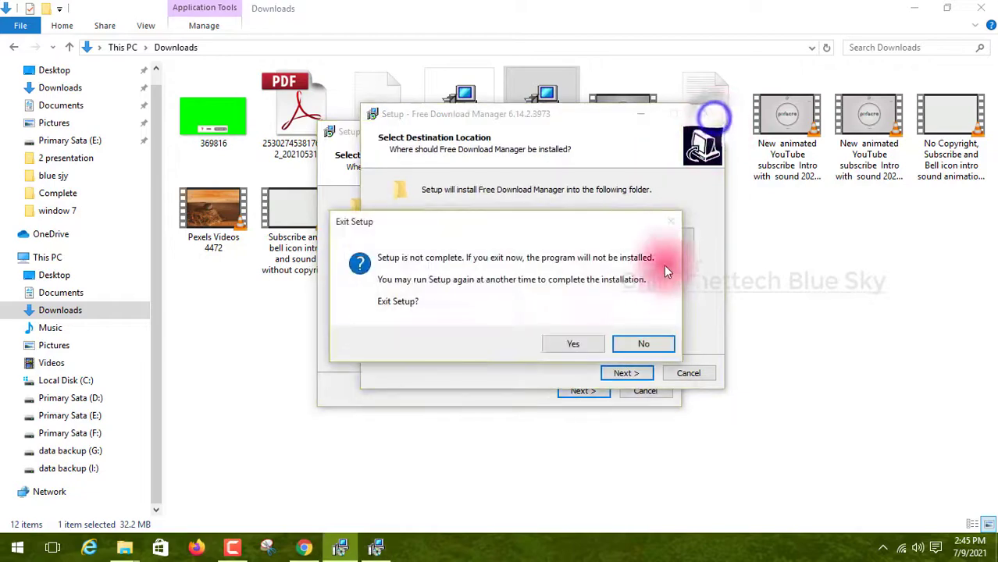
left_click(577, 342)
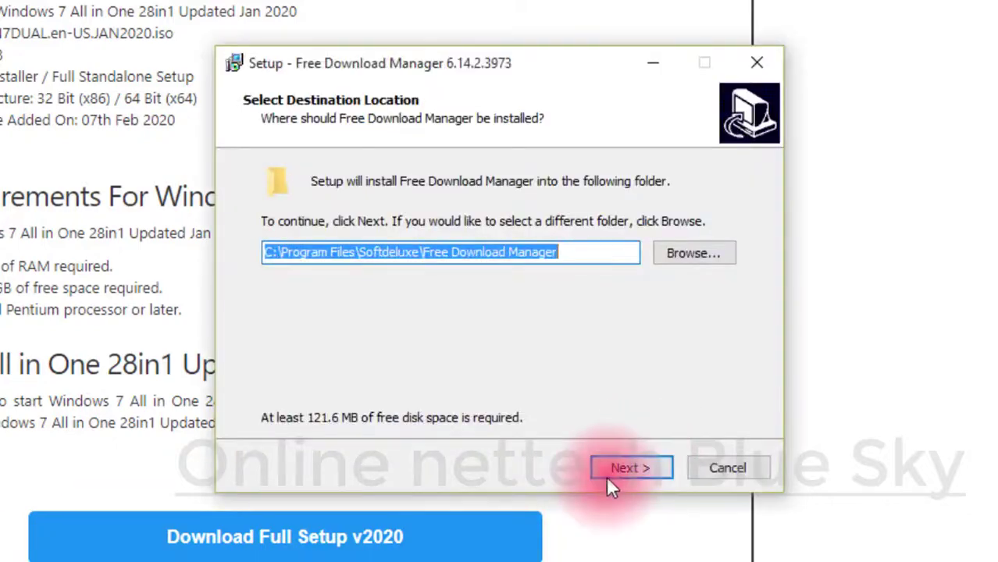
left_click(606, 475)
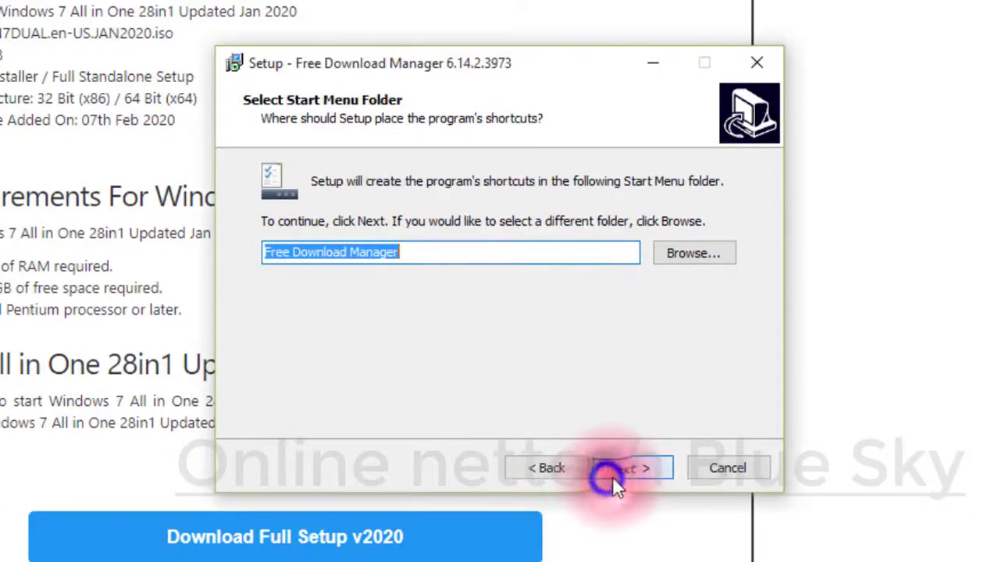
left_click(614, 472)
left_click(624, 467)
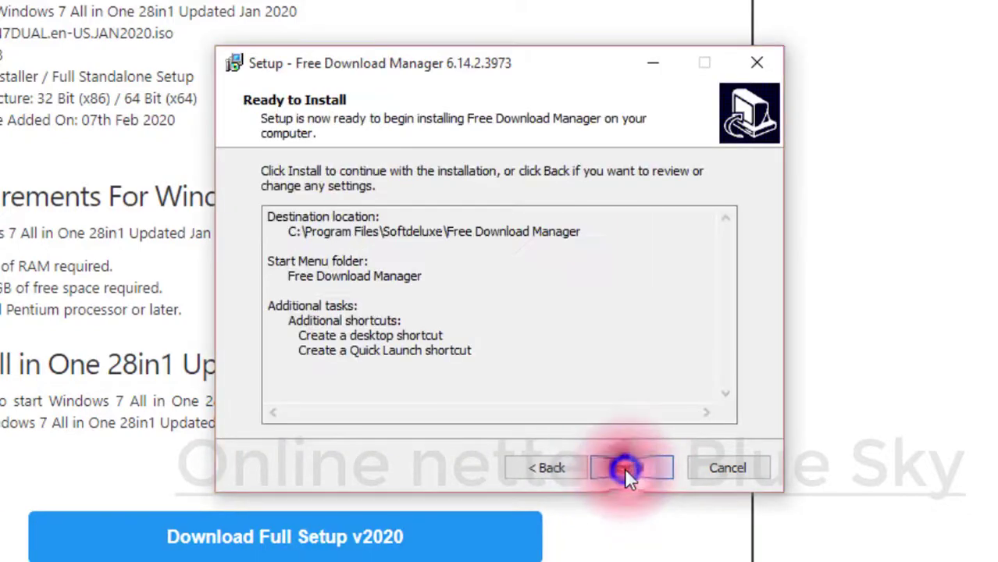
left_click(630, 469)
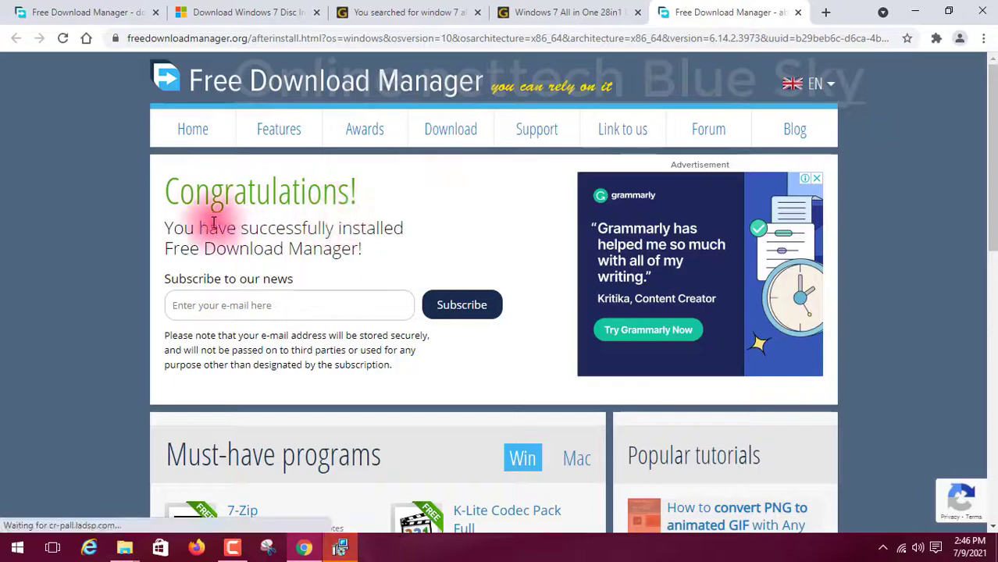
Look through the recommended programs on the post-installation page and finish the Free Download Manager setup wizard.
scroll(295, 267, "down", 3)
scroll(494, 267, "down", 1)
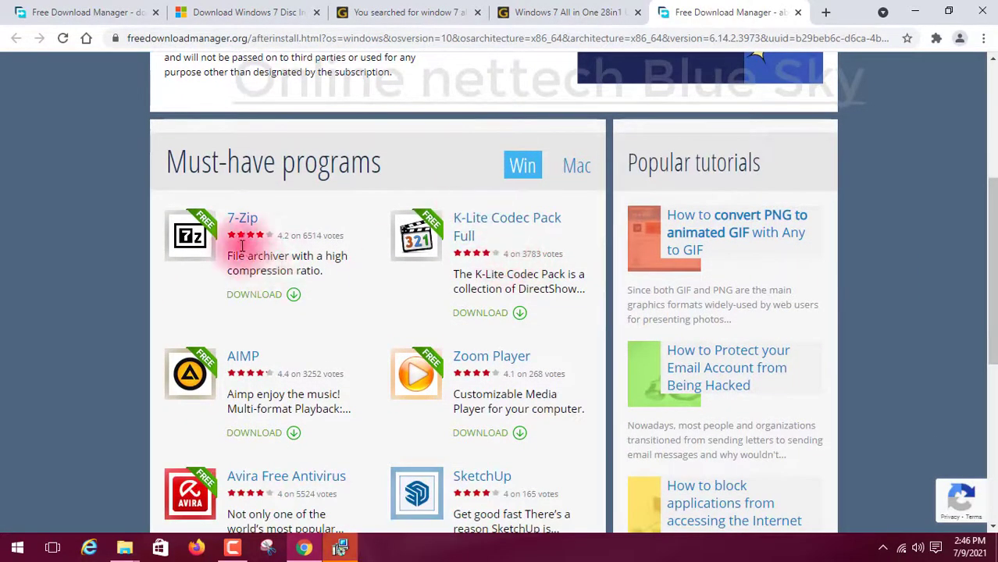
scroll(267, 286, "down", 3)
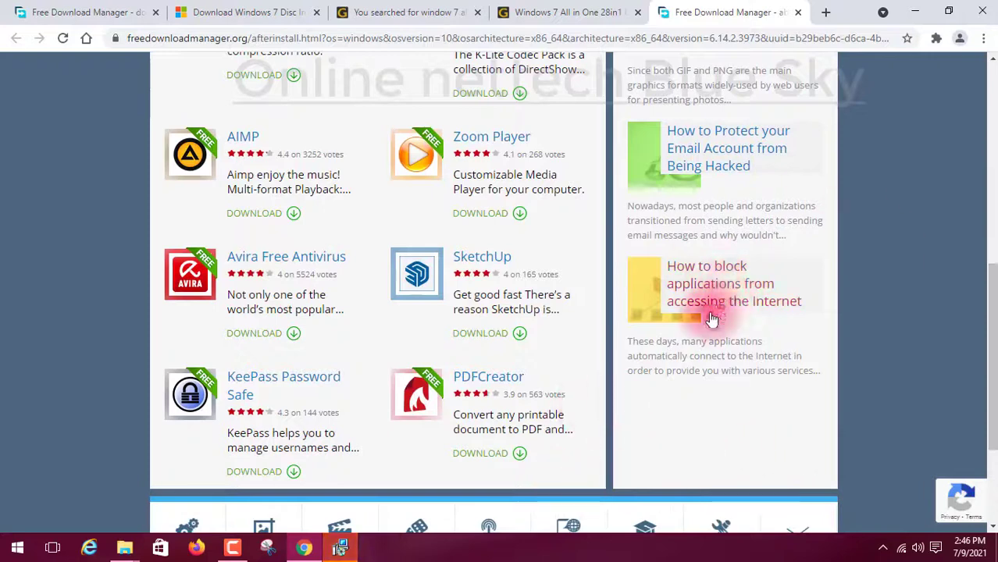
left_click(340, 547)
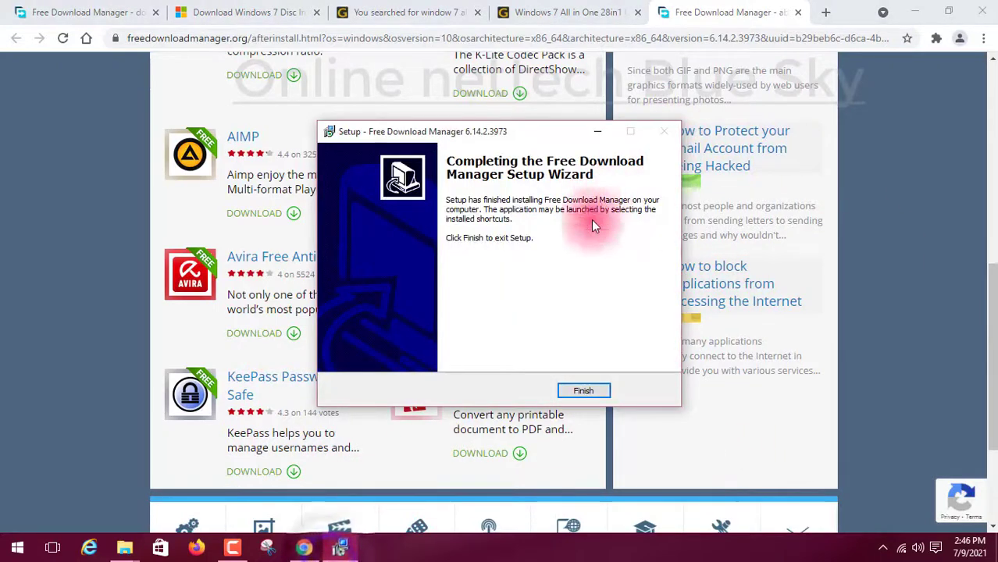
left_click(583, 390)
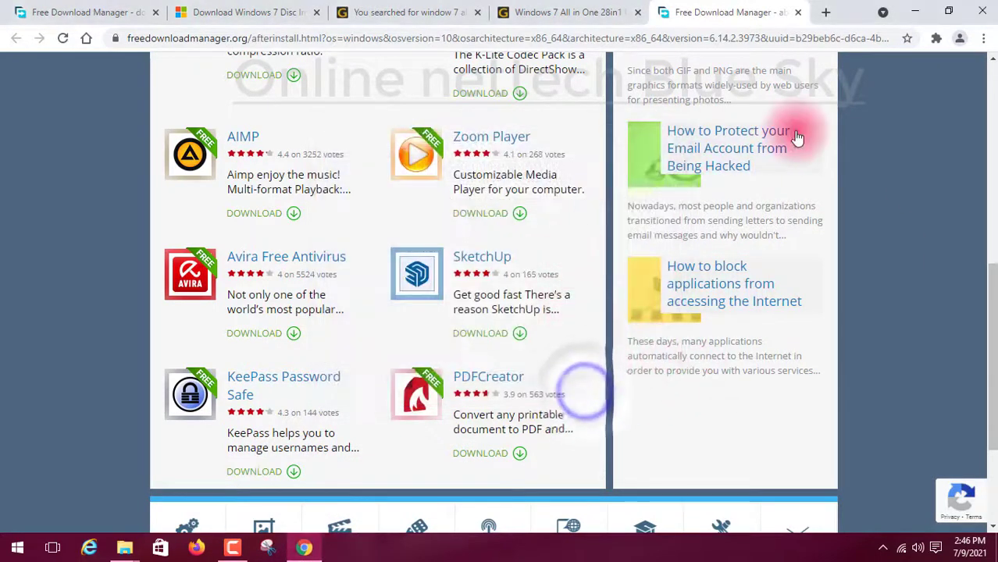
Revisit the Free Download Manager home page and launch the newly installed Free Download Manager.
left_click(117, 12)
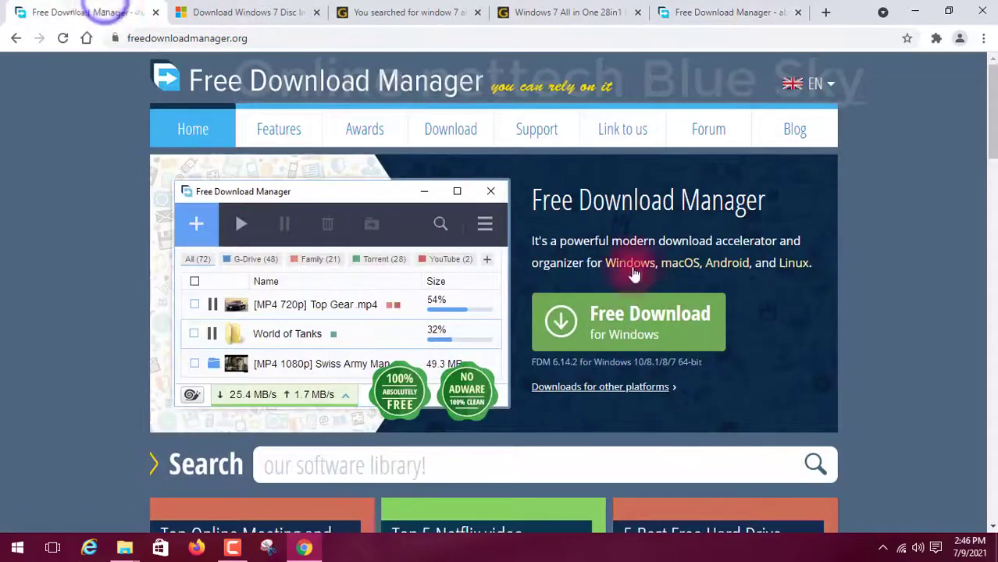
scroll(651, 289, "down", 3)
scroll(624, 289, "up", 5)
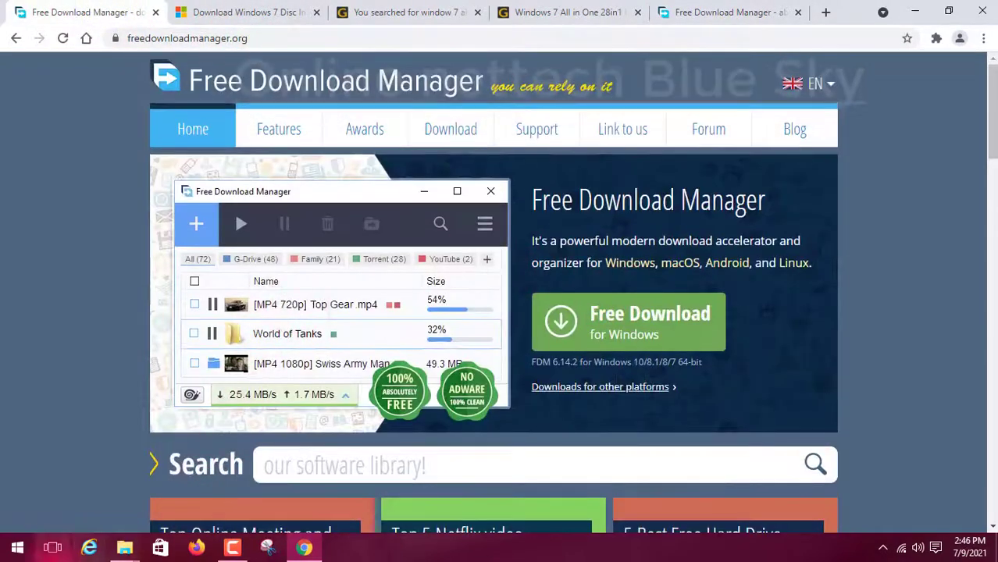
left_click(18, 547)
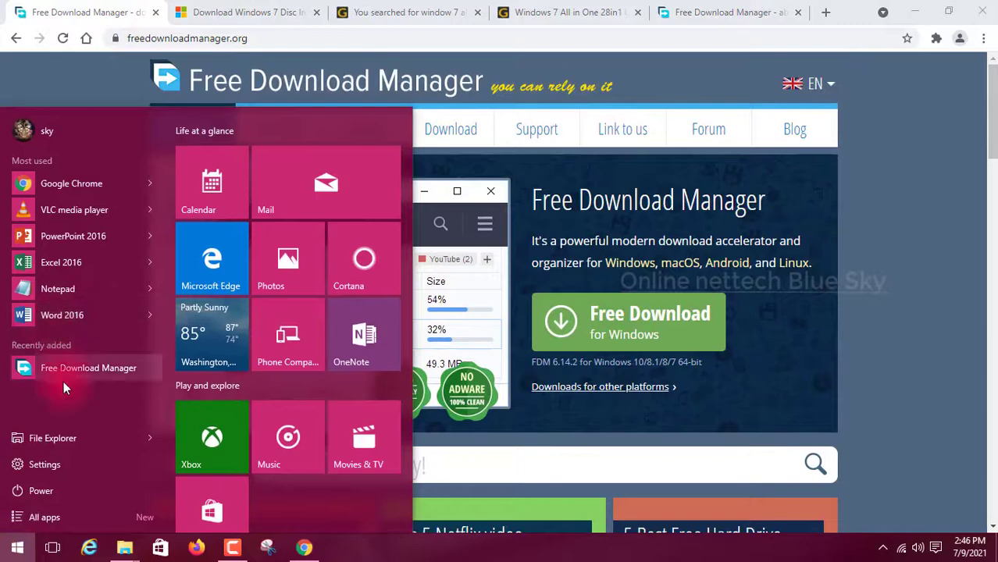
left_click(63, 377)
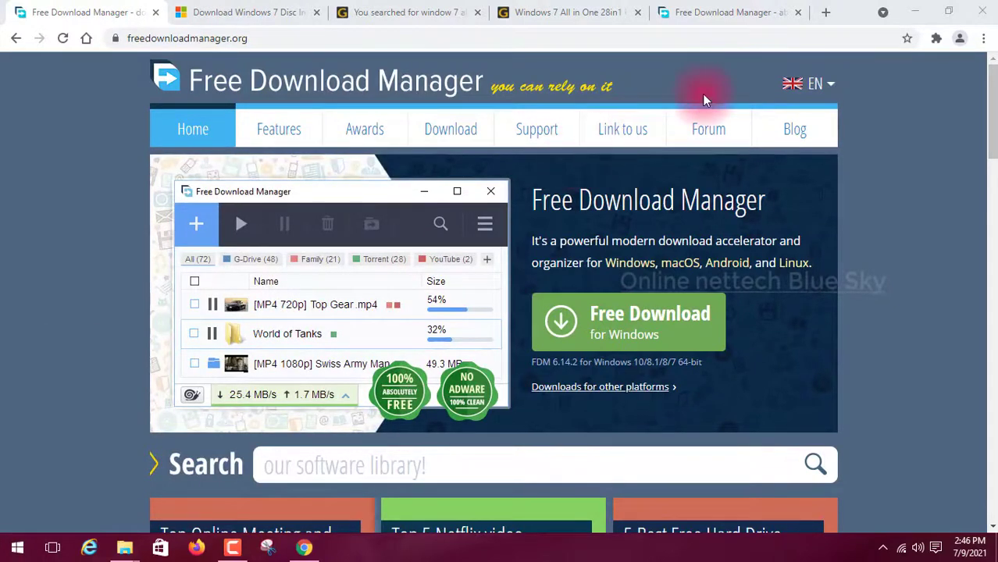
View the Windows 7 All in One full setup download link alongside the Free Download Manager window.
left_click(561, 11)
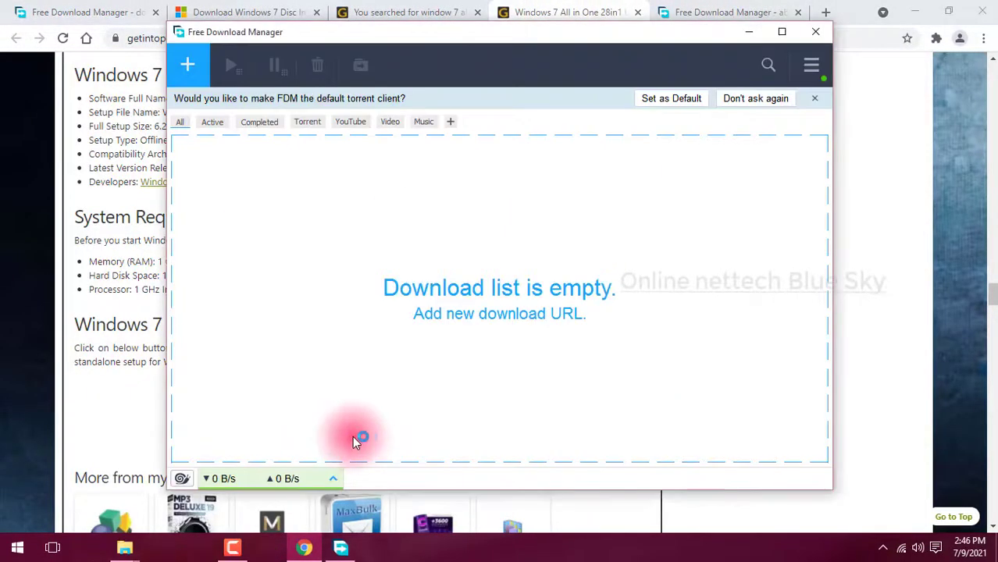
left_click(101, 425)
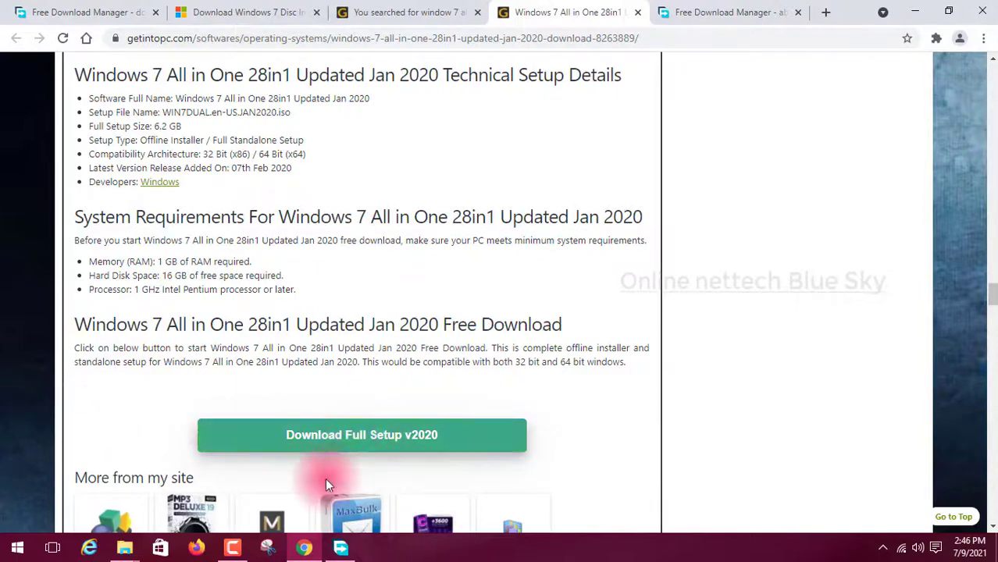
left_click(340, 547)
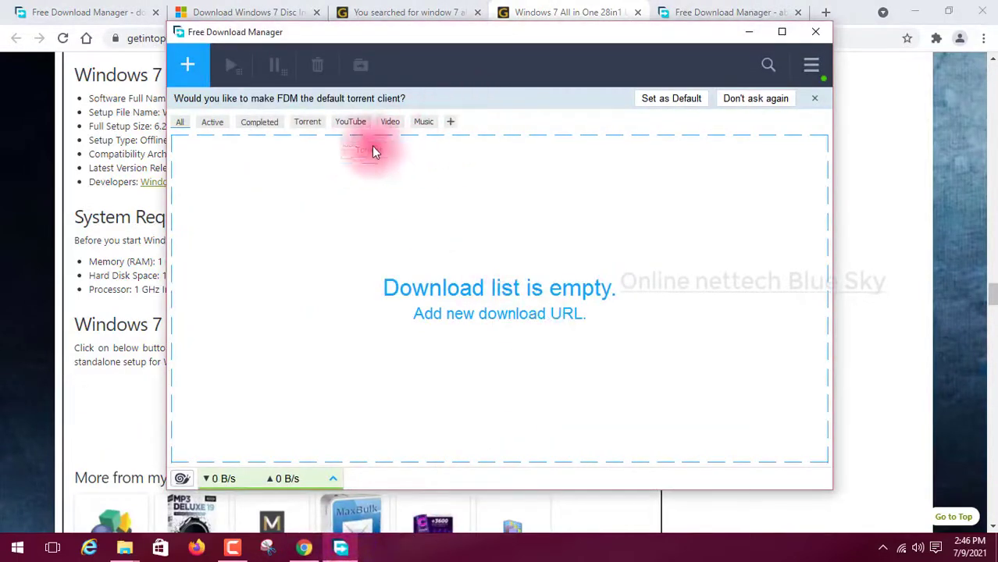
left_click(78, 408)
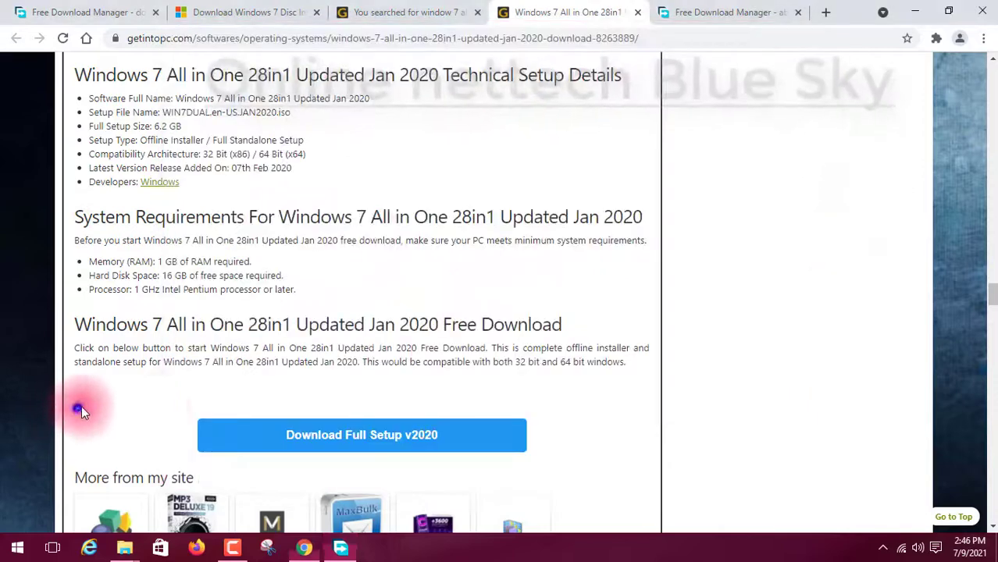
left_click(338, 547)
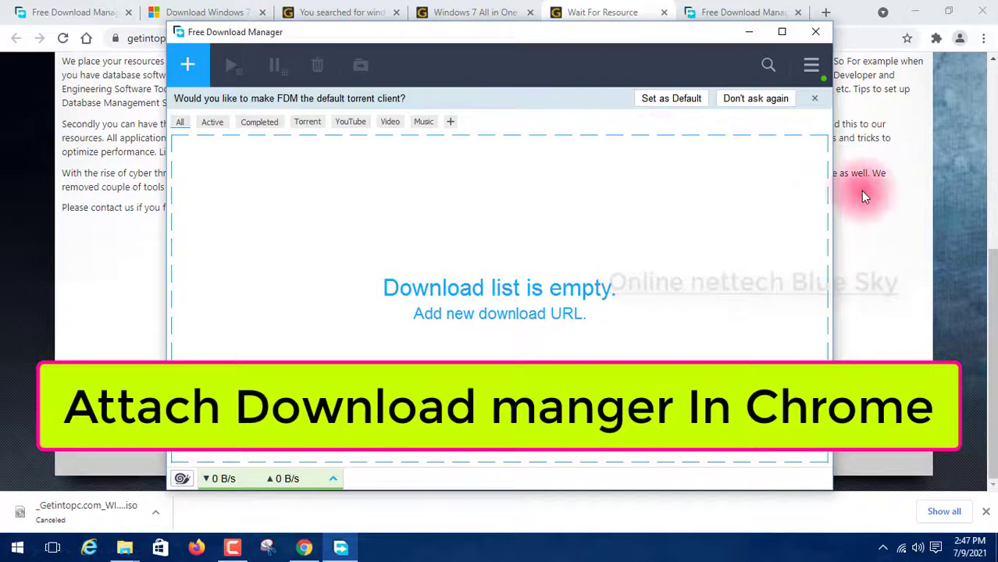
Bring Chrome forward, open its extensions page, and go from there to the Chrome Web Store.
left_click(861, 190)
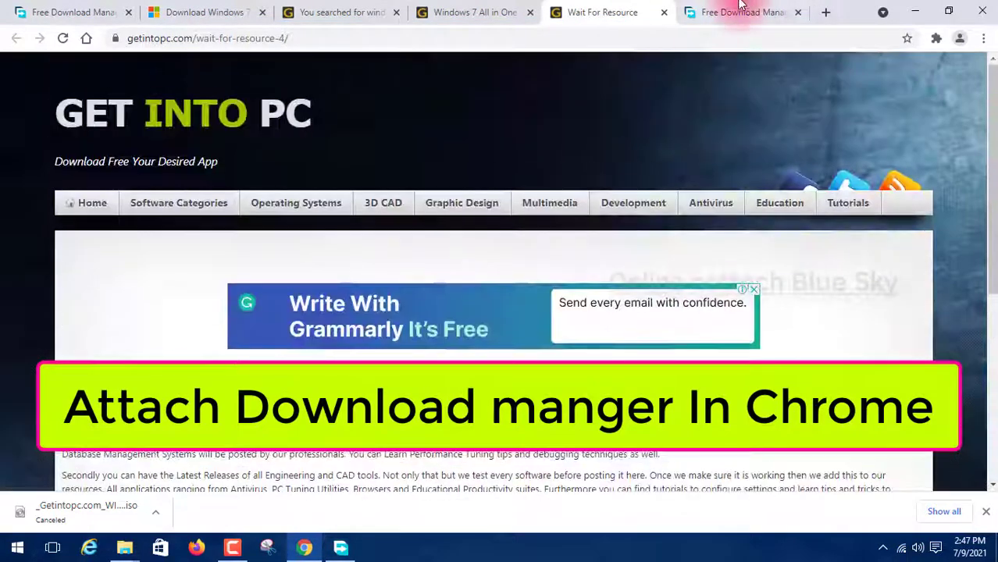
left_click(742, 12)
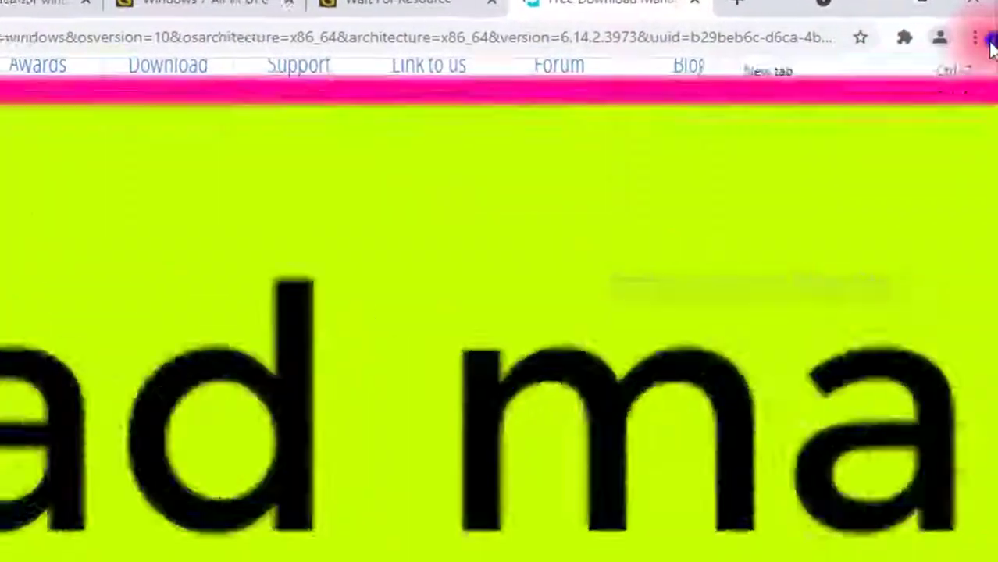
left_click(983, 38)
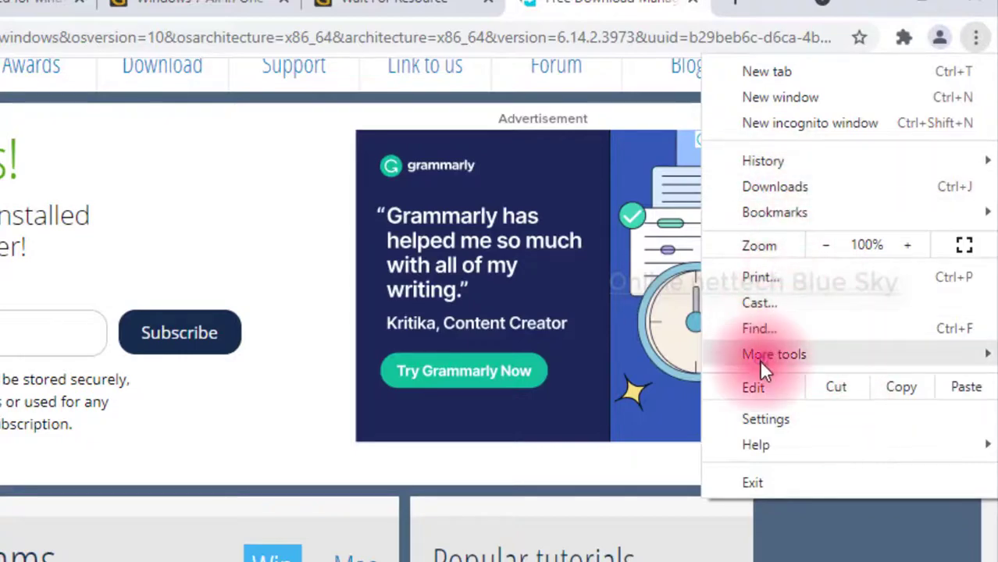
mouse_move(758, 359)
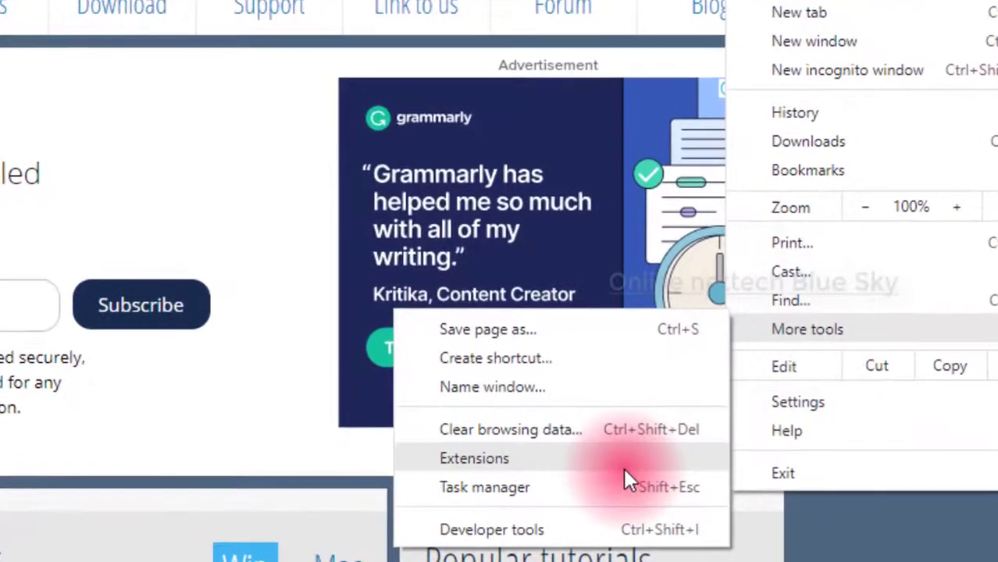
left_click(623, 469)
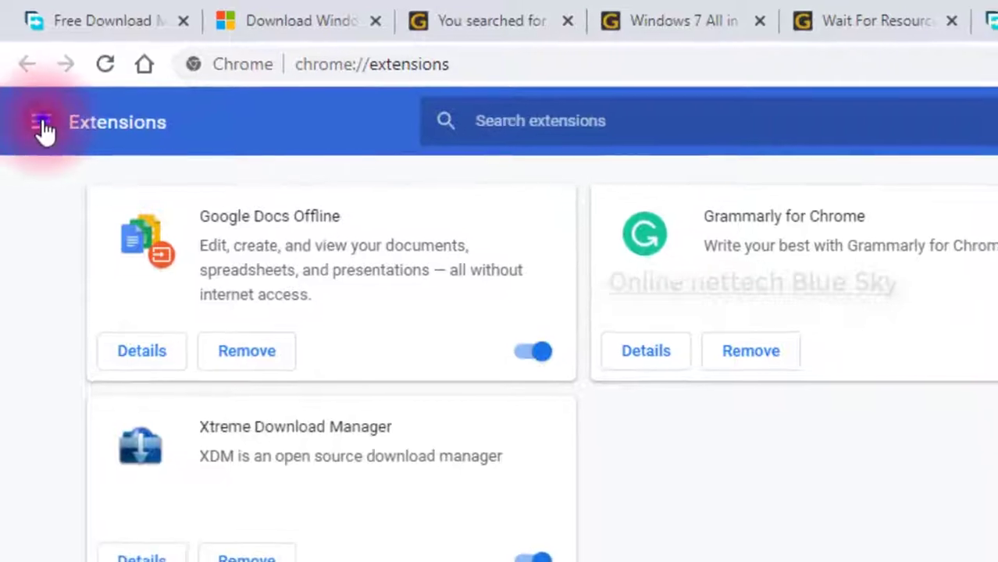
left_click(43, 129)
left_click(70, 546)
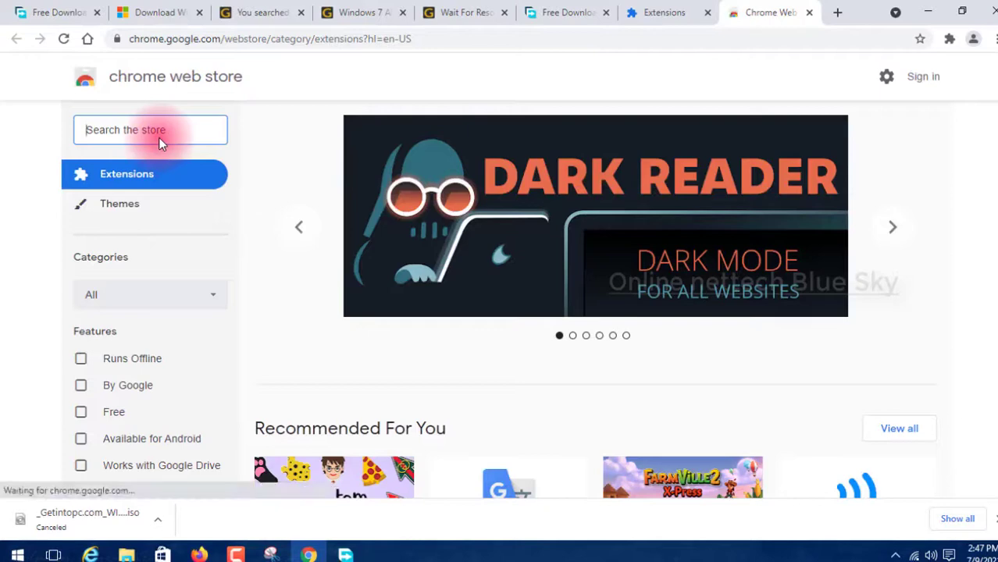
Search the Chrome Web Store for free download manager and open the extension offered by Free Download Manager.ORG.
type("free do")
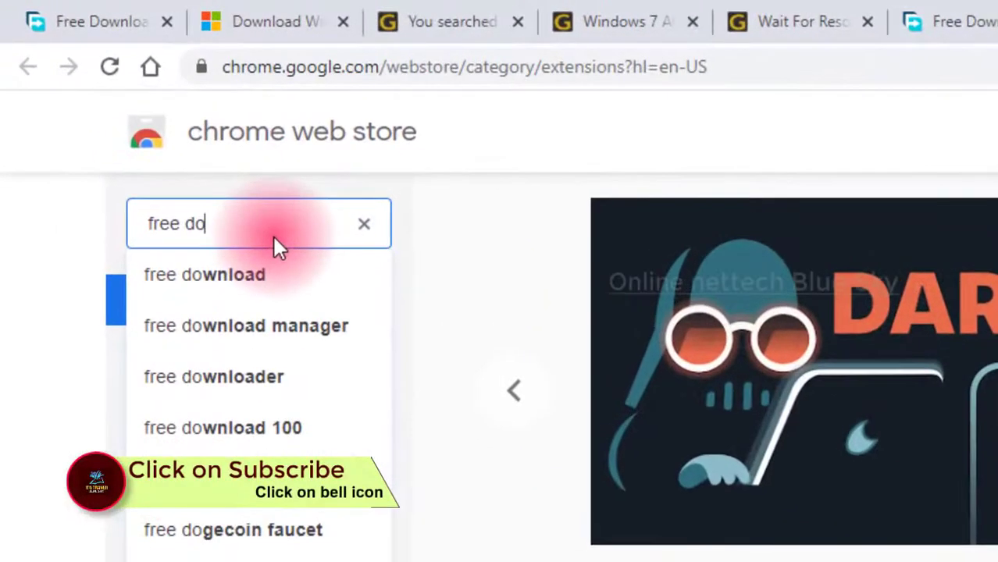
left_click(299, 304)
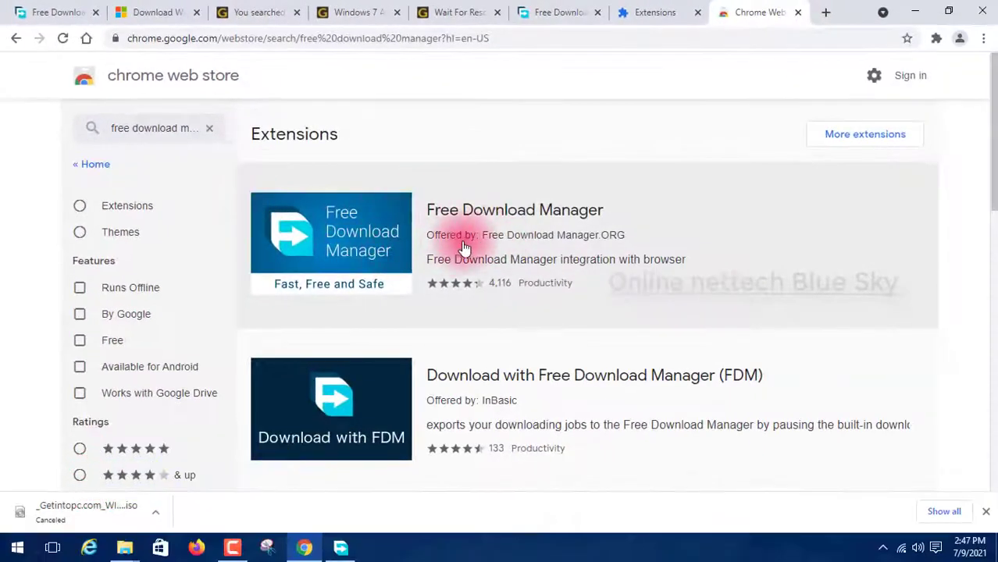
left_click(457, 225)
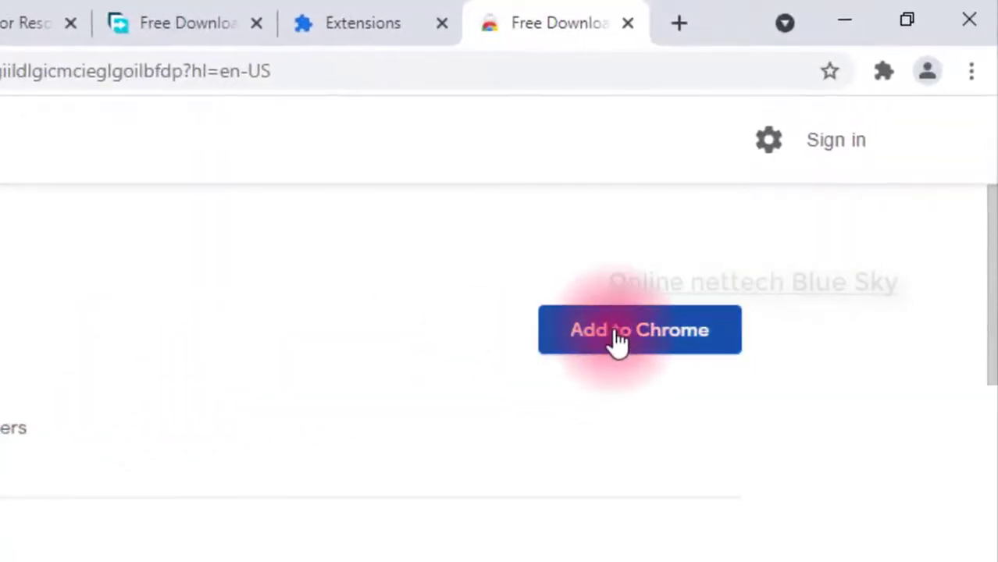
Add the Free Download Manager extension to Chrome and dismiss the sync offer.
left_click(607, 332)
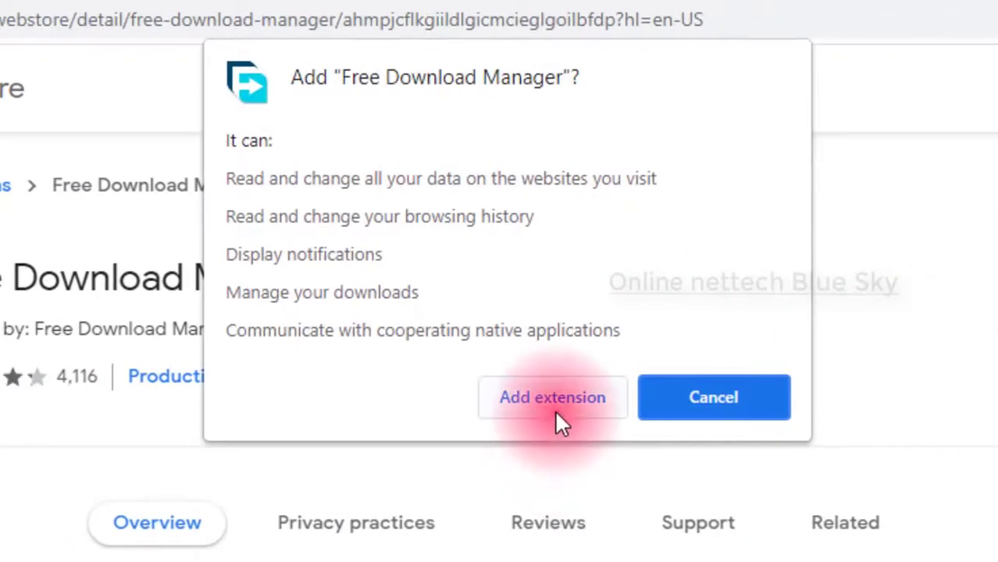
left_click(556, 415)
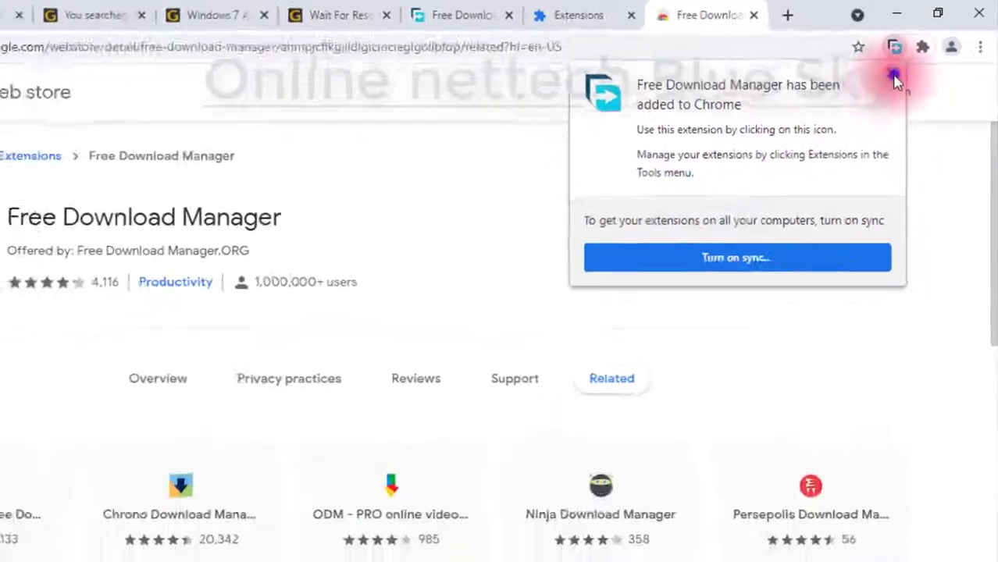
left_click(894, 80)
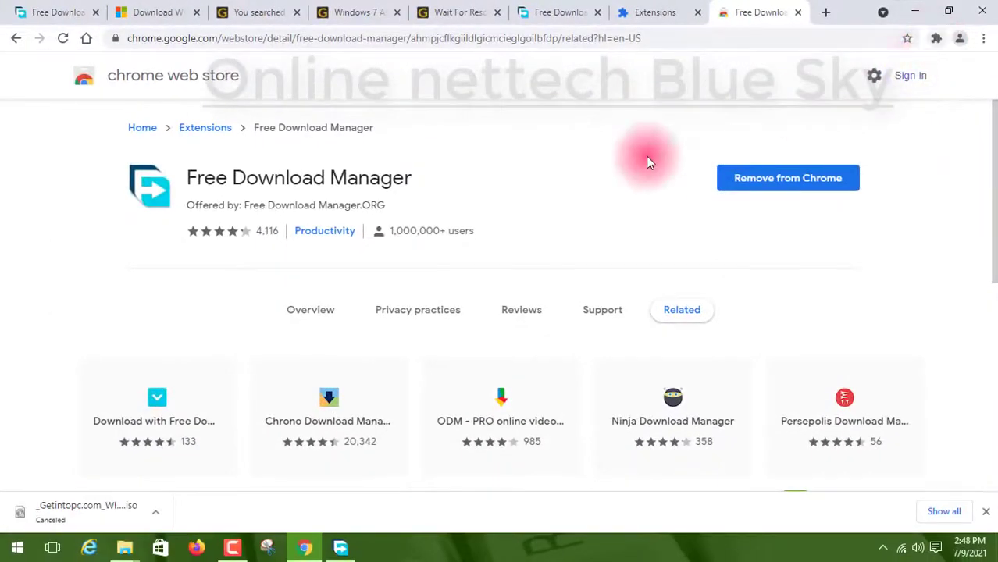
Close the Free Download Manager post-installation page and return to the GetIntoPC Wait For Resource page.
left_click(455, 9)
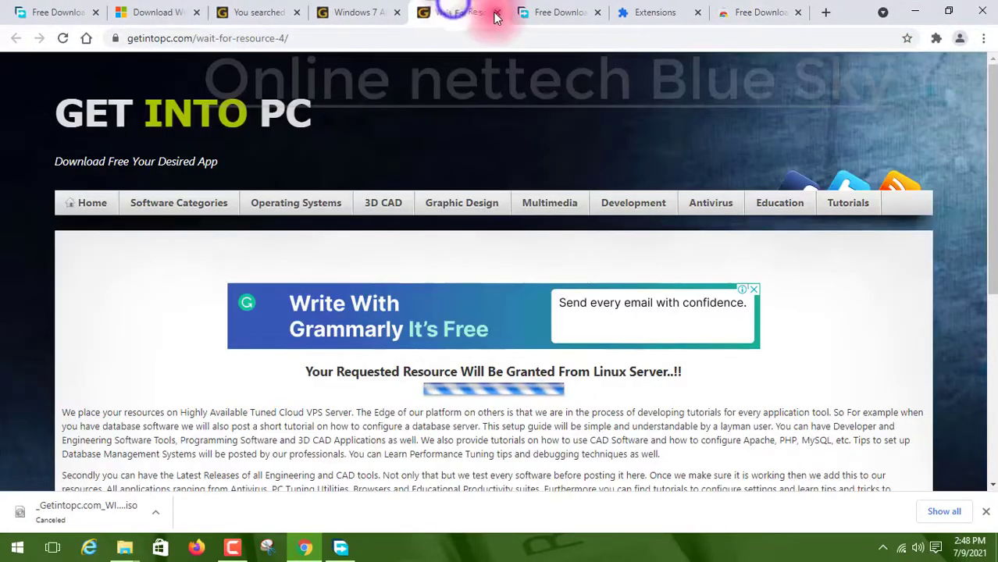
left_click(497, 13)
left_click(369, 13)
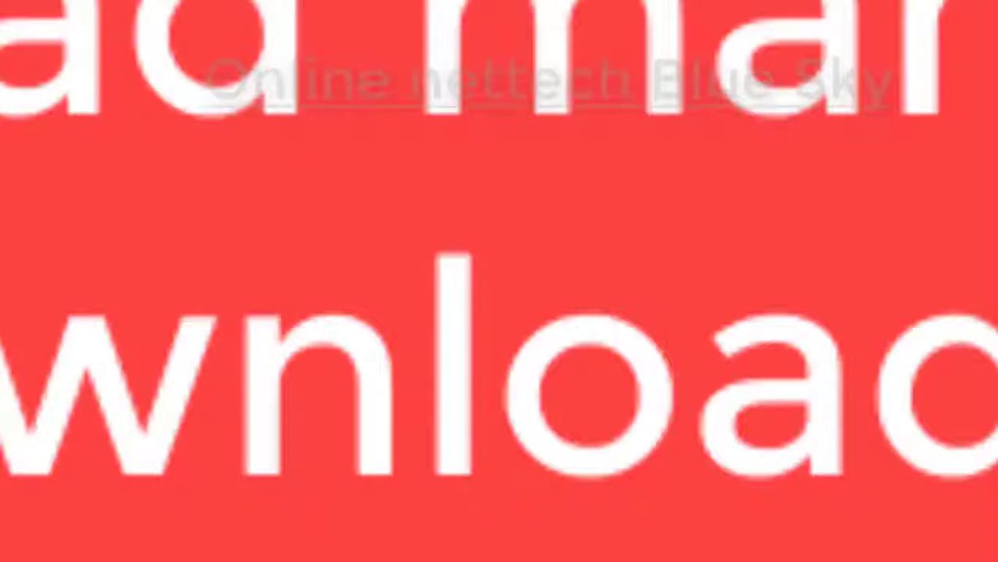
left_click(350, 441)
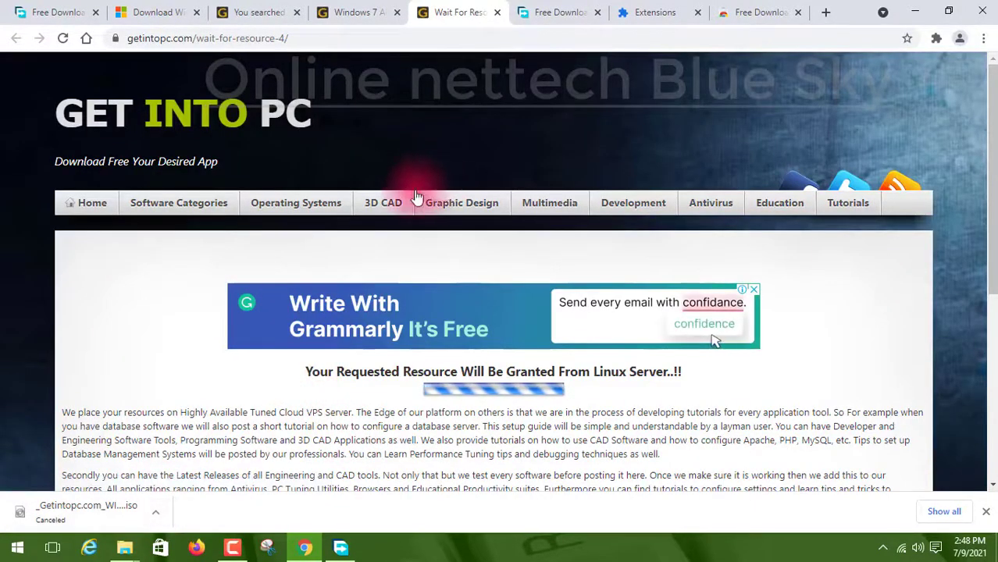
scroll(412, 203, "down", 5)
left_click(547, 16)
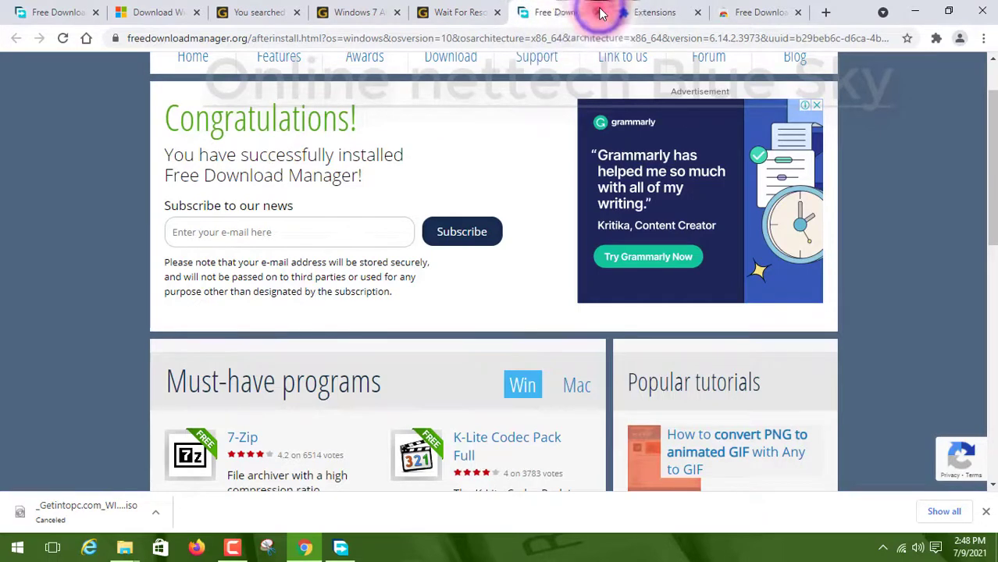
left_click(598, 12)
left_click(469, 11)
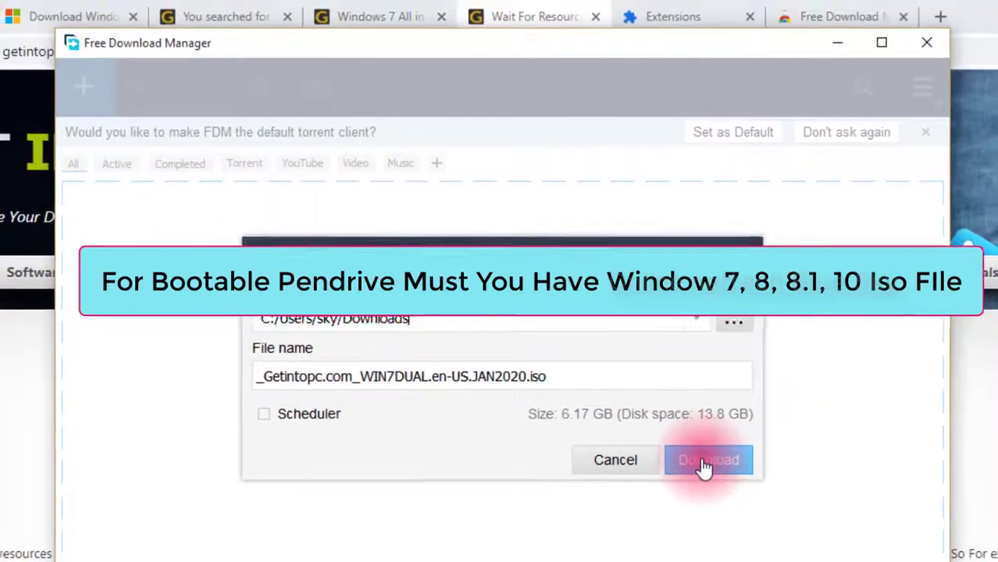
Start downloading _Getintopc.com_WIN7DUAL.en-US.JAN2020.iso to the Downloads folder in Free Download Manager, then resume and pause the transfer.
left_click(784, 423)
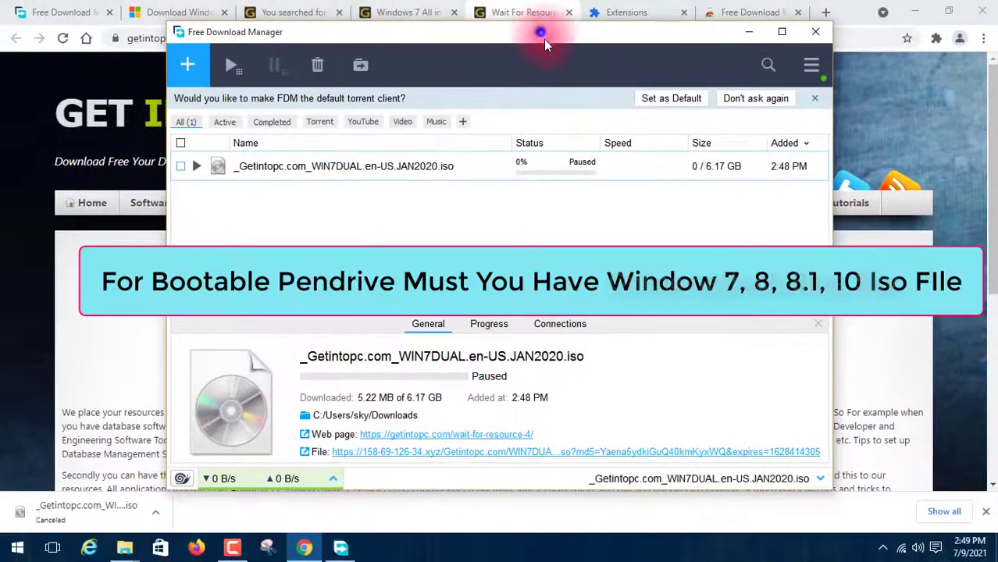
left_click_drag(544, 40, 565, 58)
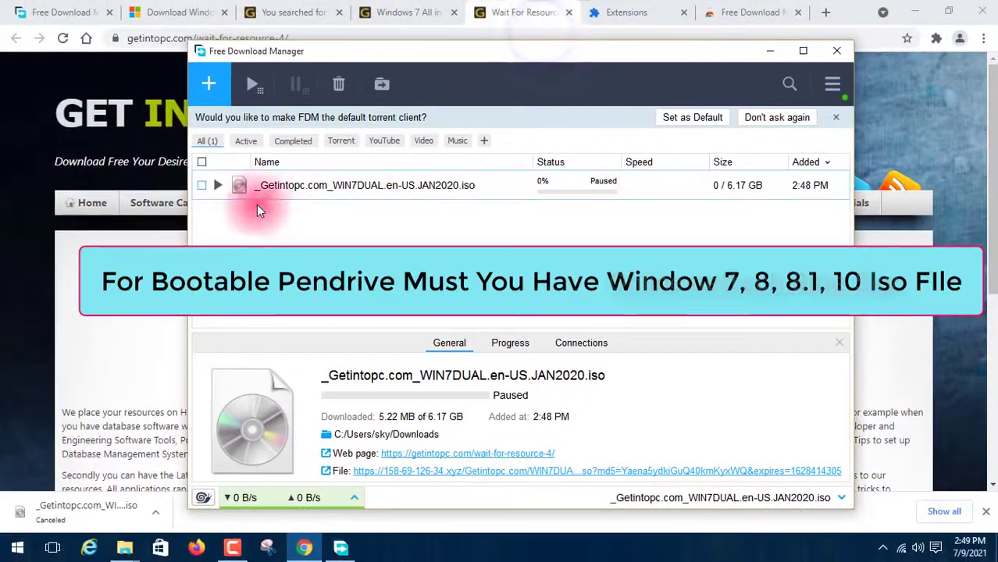
left_click(217, 187)
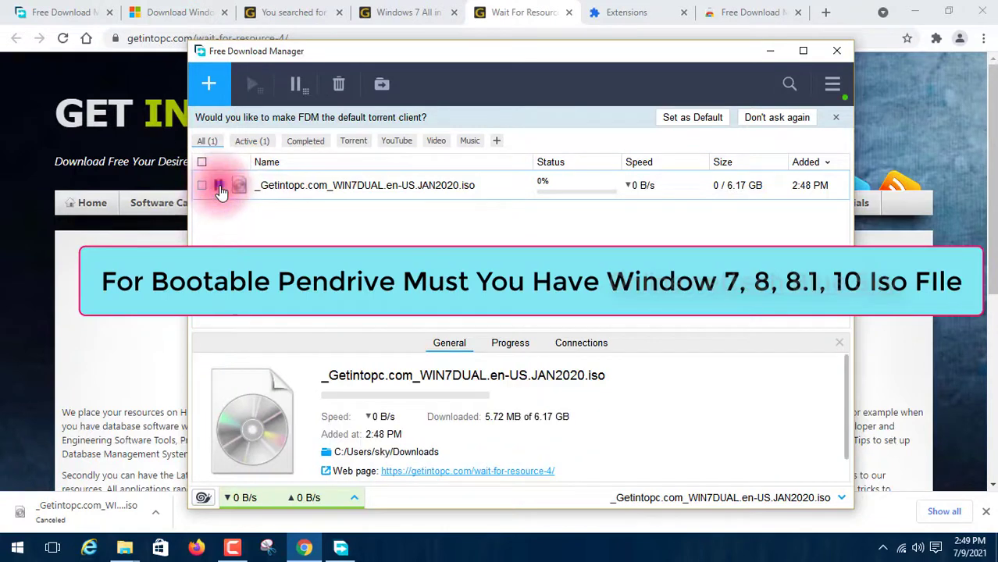
left_click(219, 186)
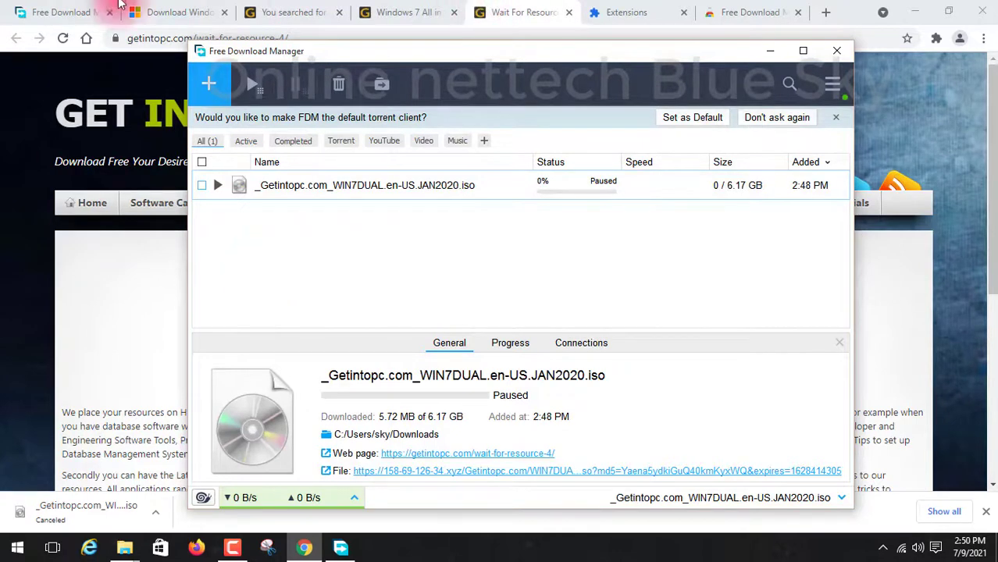
View Microsoft's Windows 7 disc image download page, highlighting ISO Files in its heading.
left_click(137, 14)
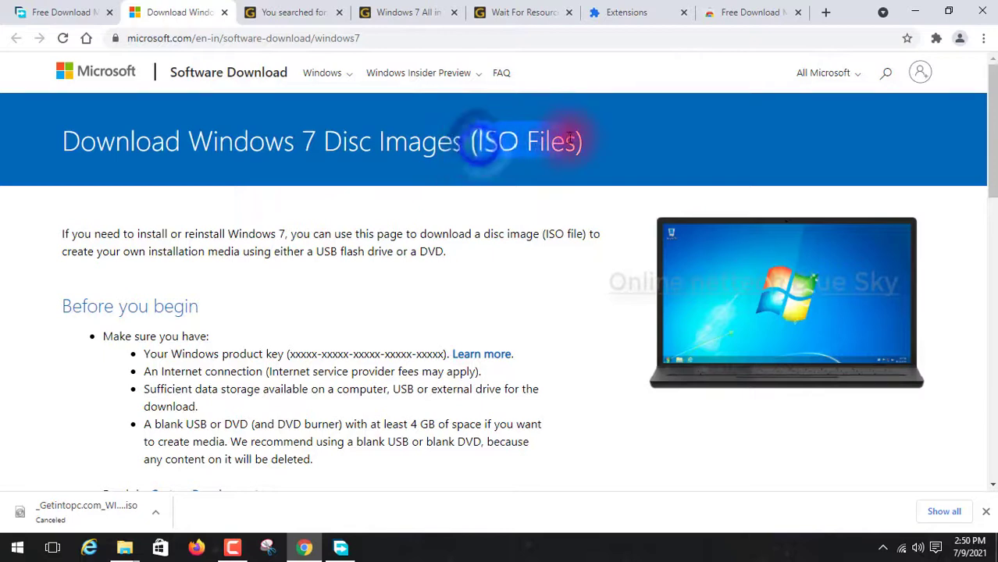
left_click_drag(477, 143, 577, 140)
left_click(595, 139)
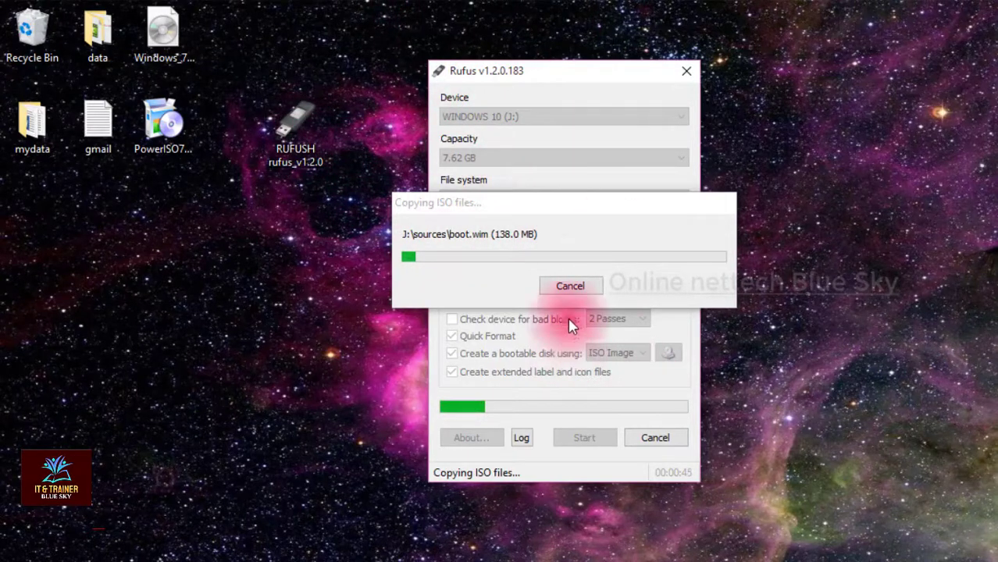
Cancel the ISO copying to the USB drive in Rufus, dismiss the cancellation notice and close Rufus.
left_click(567, 290)
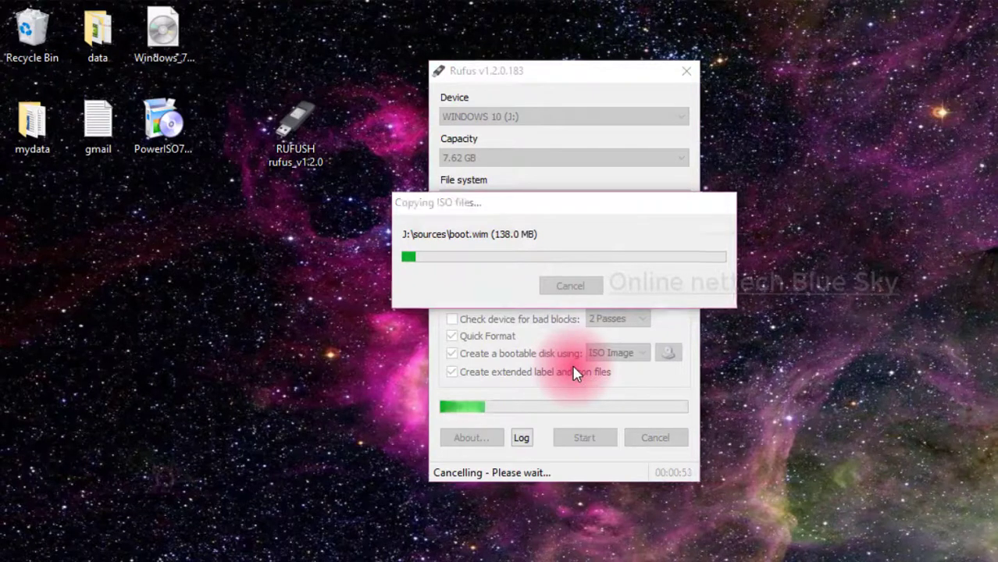
left_click(737, 430)
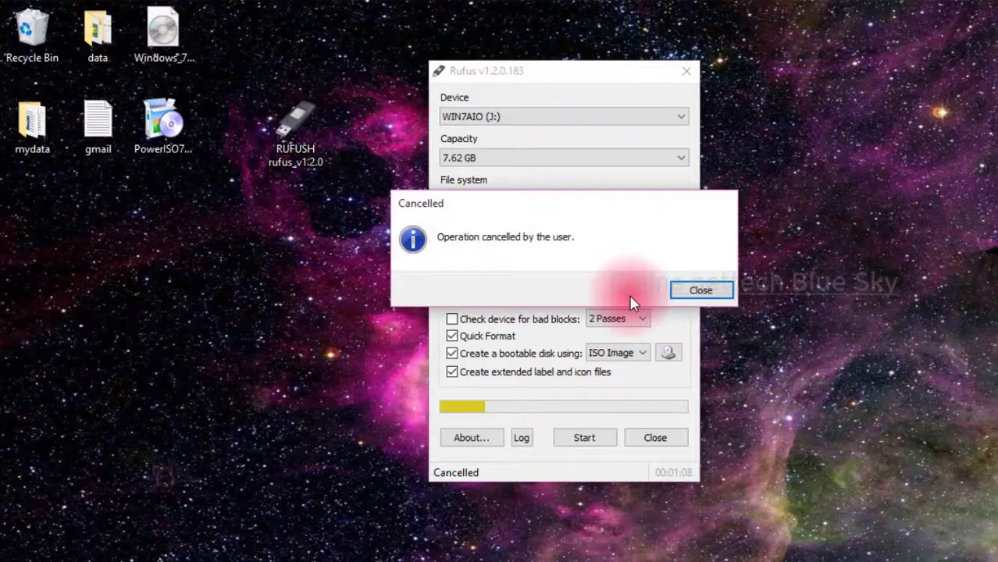
left_click(684, 290)
left_click(639, 439)
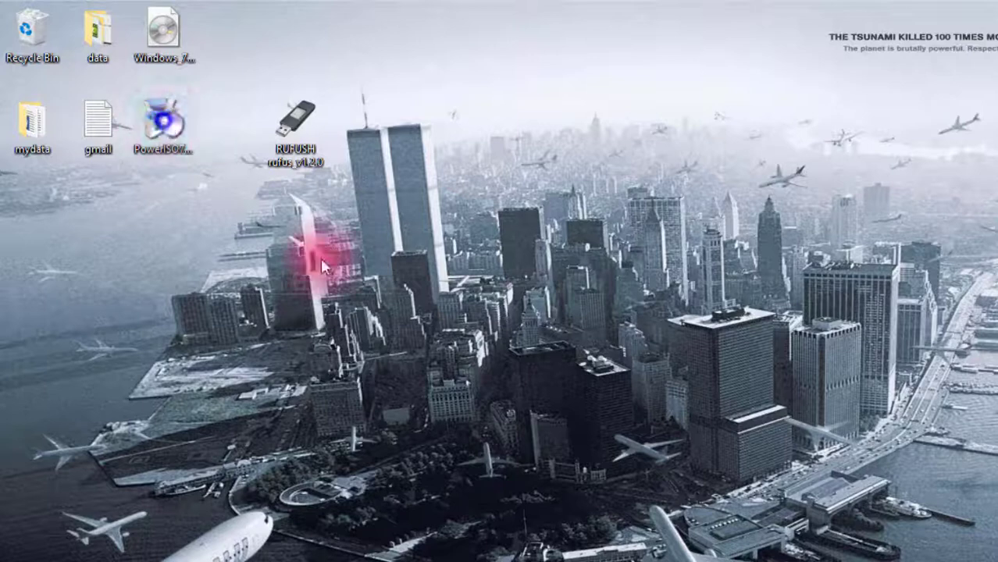
Move the PowerISO installer to a clear desktop spot, launch it, and shift the Rufus icon aside.
left_click_drag(163, 121, 420, 145)
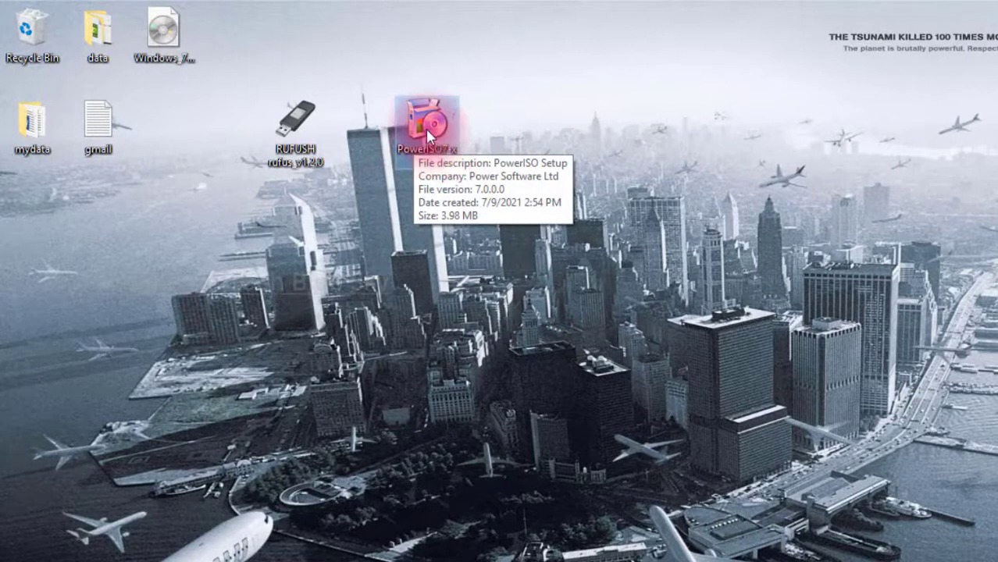
left_click(424, 125)
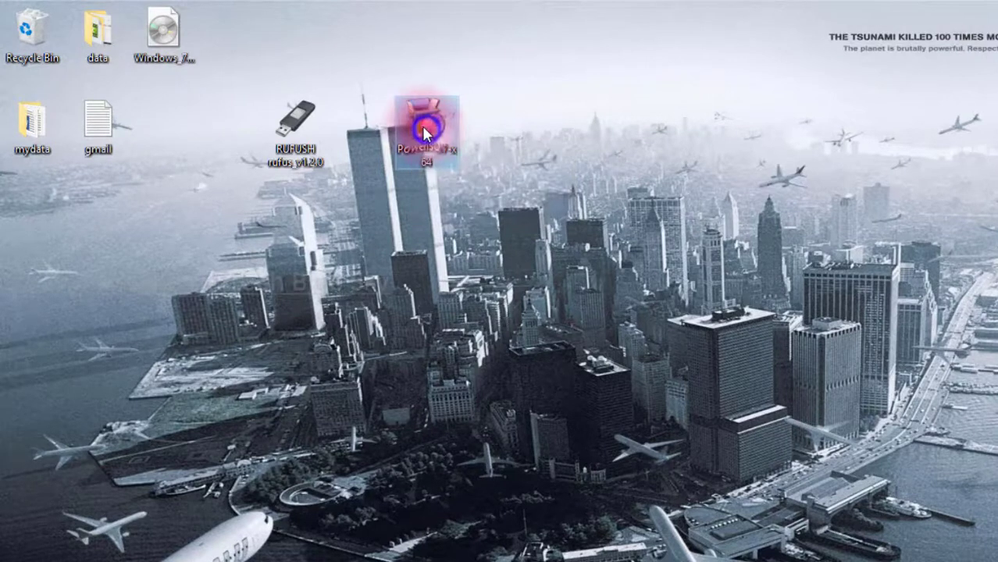
double_click(422, 125)
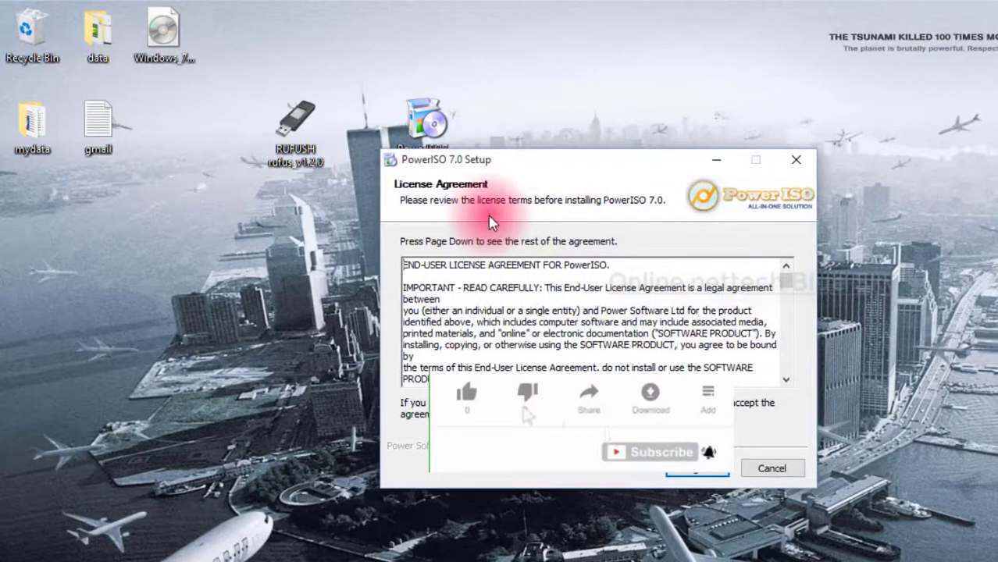
left_click_drag(297, 117, 220, 116)
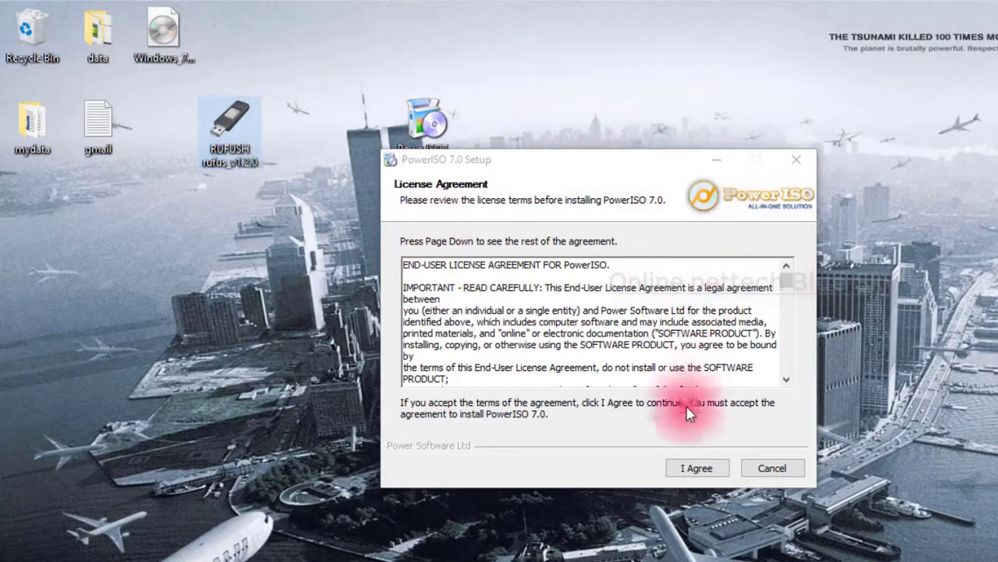
Install PowerISO 7.0 in C:\Program Files\PowerISO with the default file associations and virtual drive options, then close its thank-you page.
left_click(684, 468)
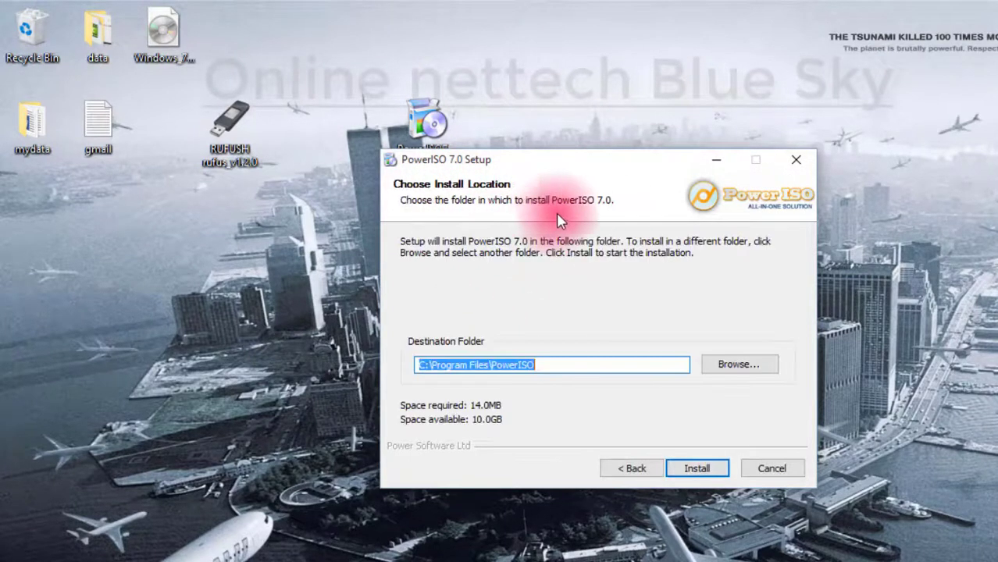
left_click(697, 467)
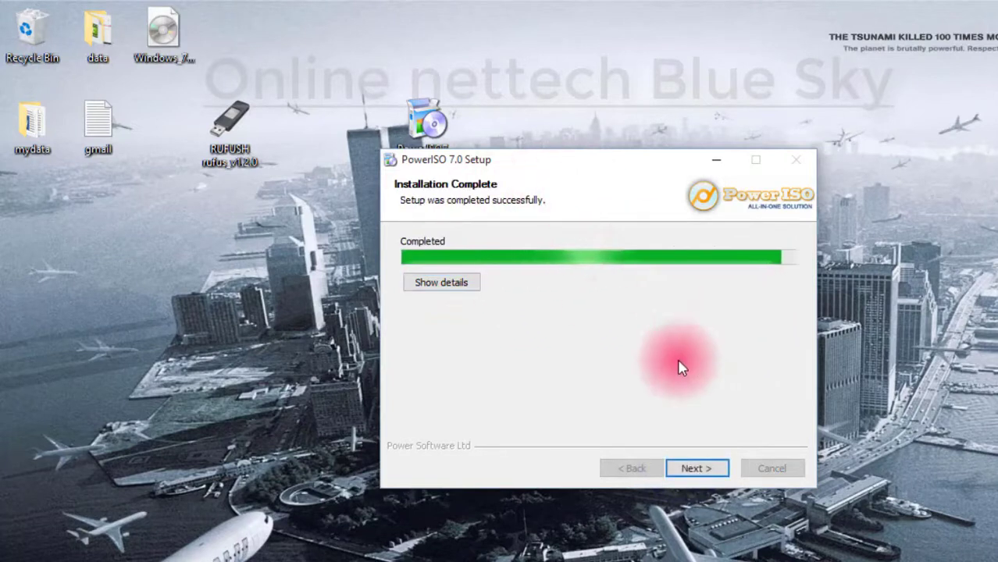
left_click(697, 468)
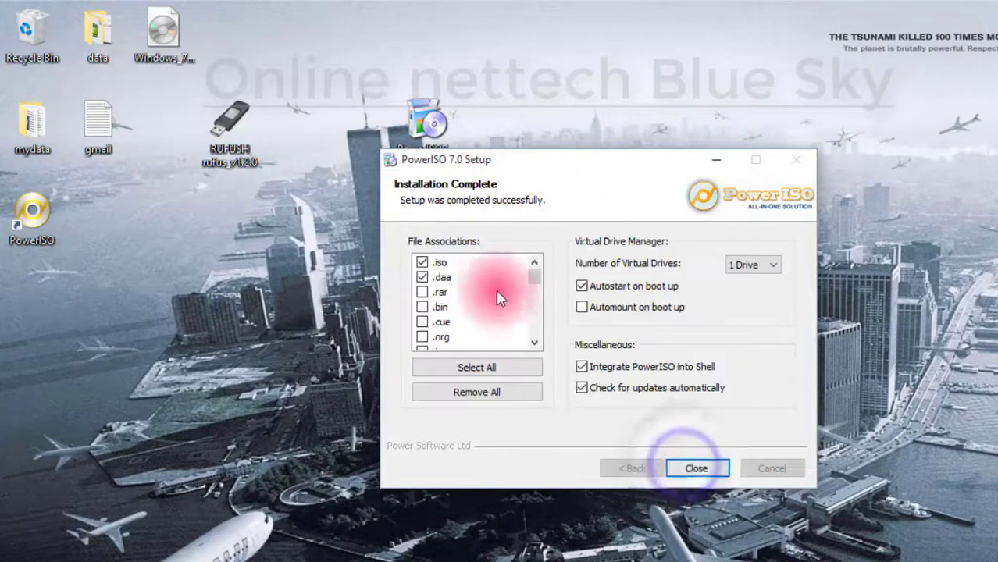
left_click(694, 470)
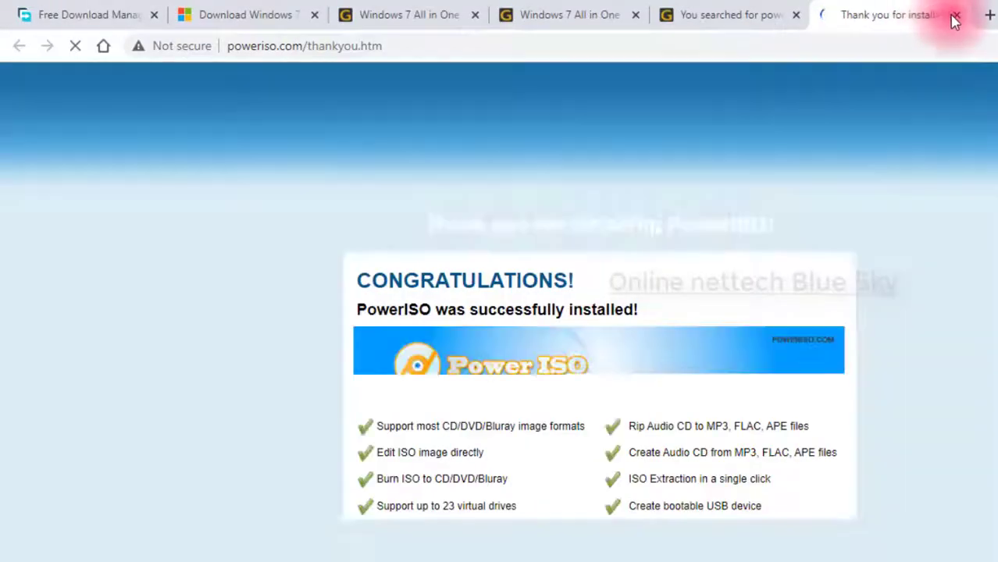
left_click(955, 20)
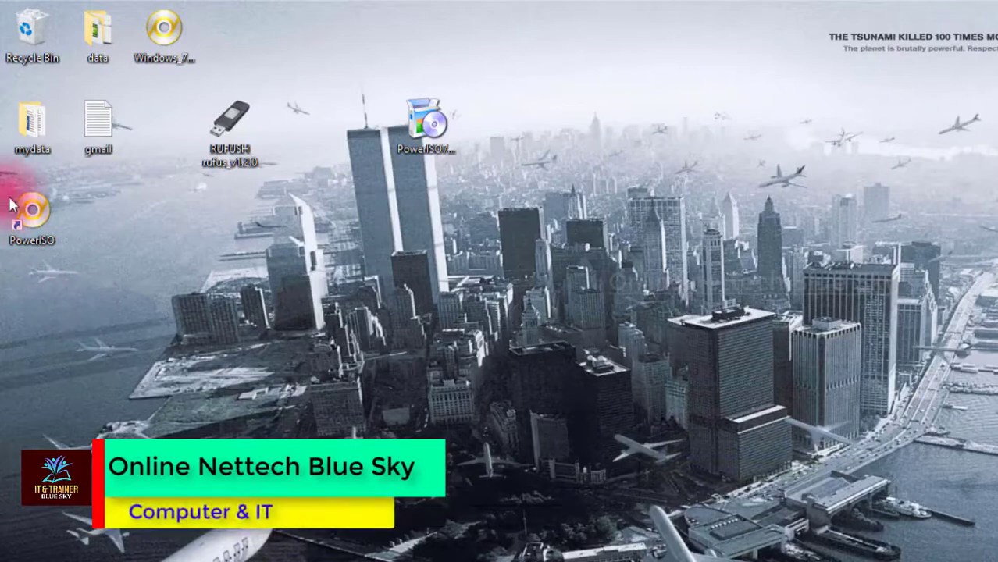
Move the PowerISO shortcut beside its installer, launch PowerISO, continue unregistered and maximize its window.
left_click_drag(35, 215, 577, 150)
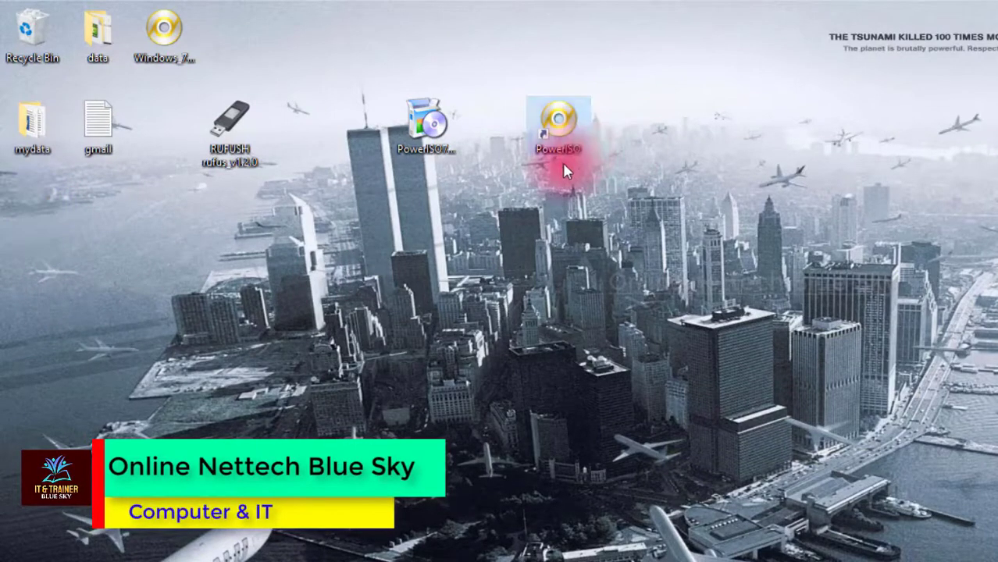
double_click(557, 125)
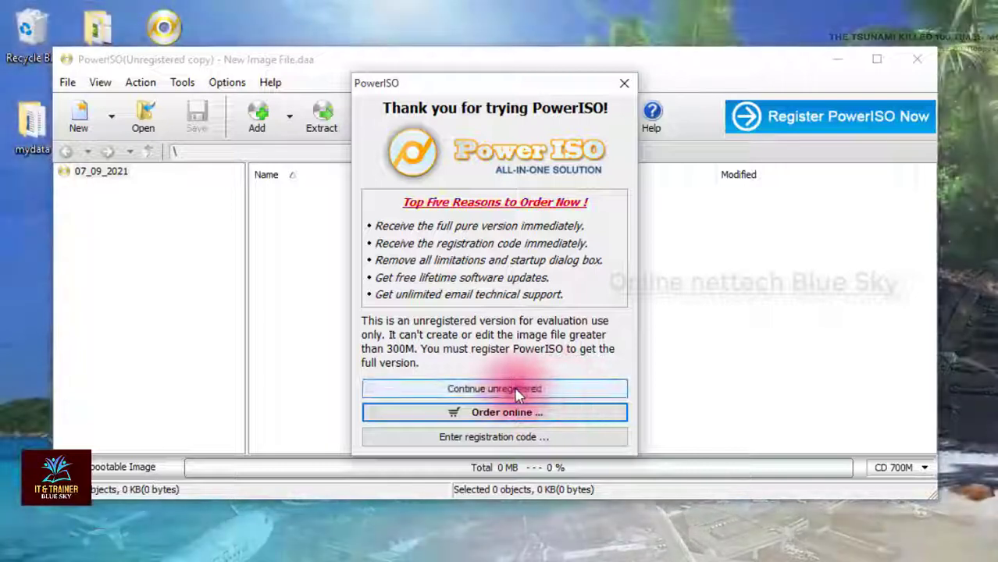
left_click(566, 390)
left_click(875, 58)
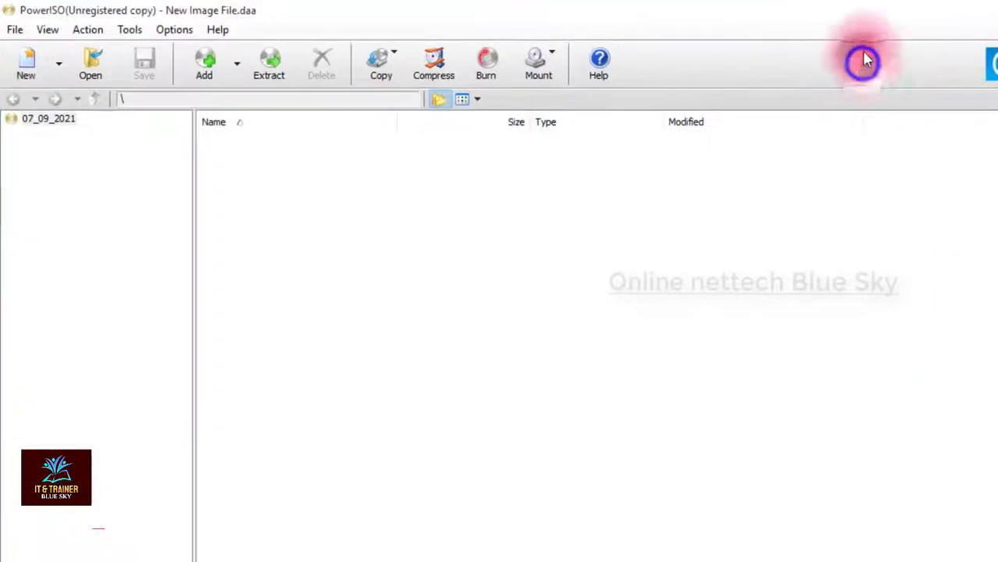
Start the Create bootable USB drive tool in PowerISO.
left_click(131, 31)
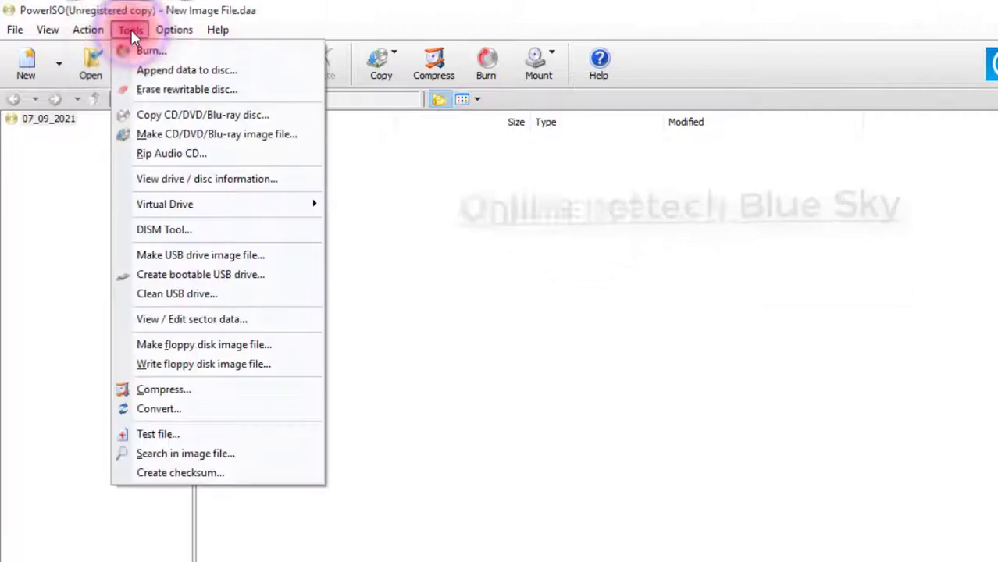
left_click(188, 295)
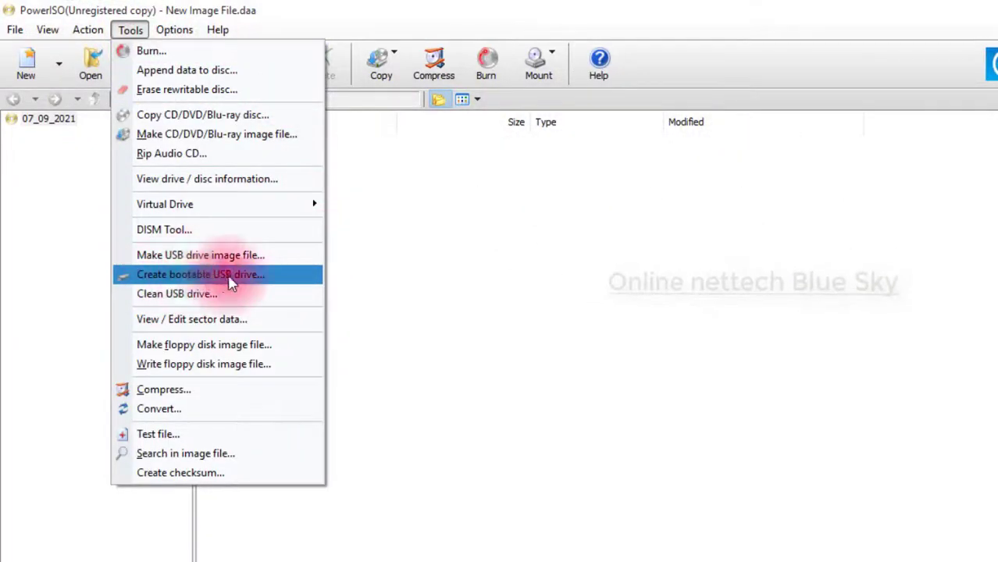